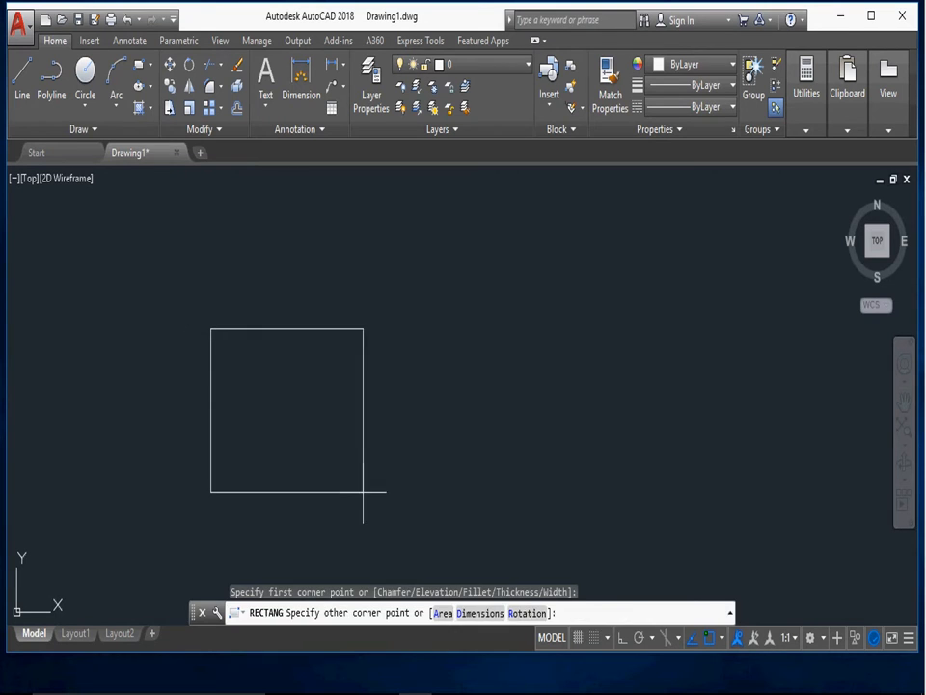
- Draw a circle beside the rectangle, level with it and slightly taller, leaving a clear gap between them
{"action": "left_click", "coordinate": [86, 78]}
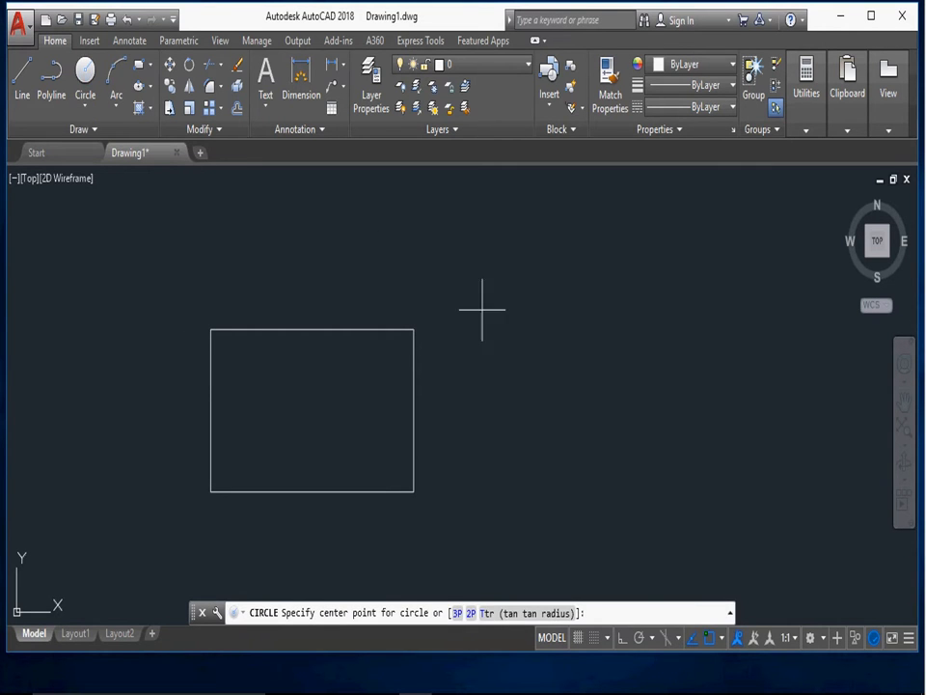
{"action": "left_click", "coordinate": [621, 414]}
{"action": "left_click", "coordinate": [613, 327]}
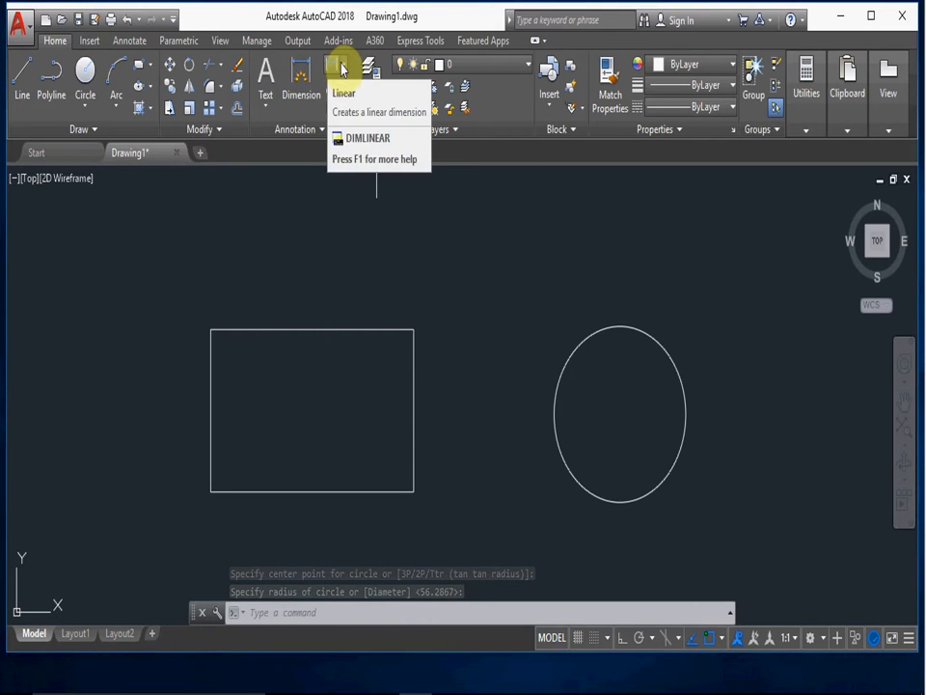
- Add a linear dimension to the rectangle's upper edge, with the dimension line placed a short distance above it
{"action": "left_click", "coordinate": [340, 69]}
{"action": "left_click", "coordinate": [344, 91]}
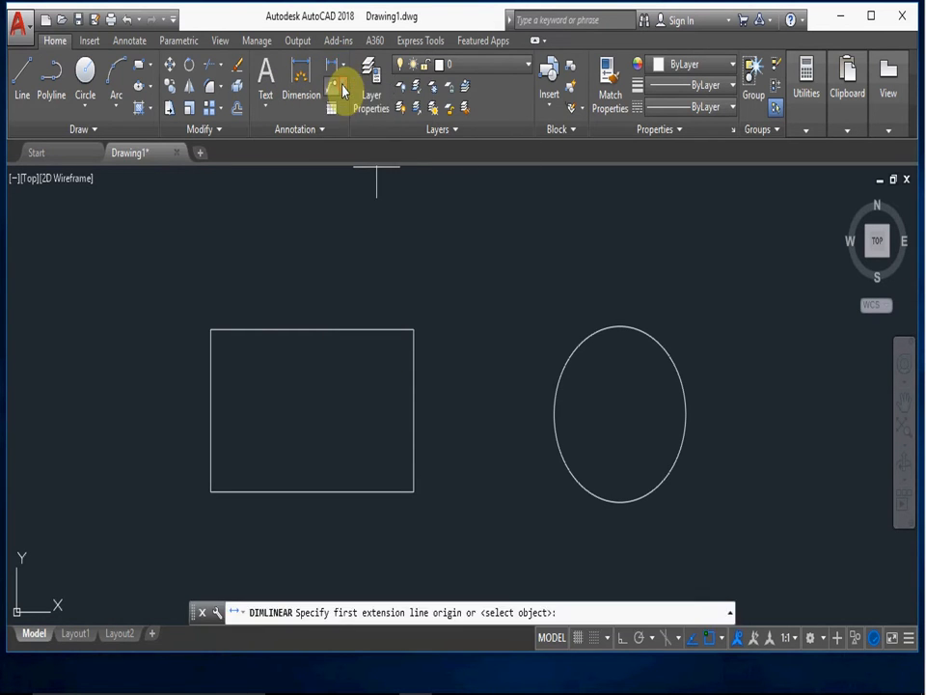
{"action": "left_click", "coordinate": [215, 329]}
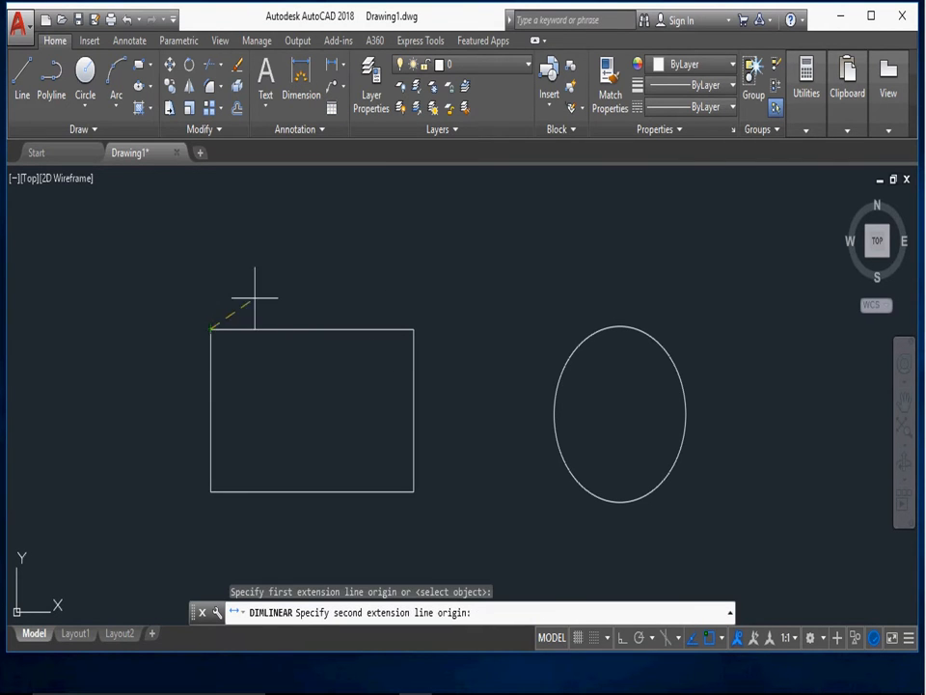
{"action": "left_click", "coordinate": [414, 329]}
{"action": "left_click", "coordinate": [405, 275]}
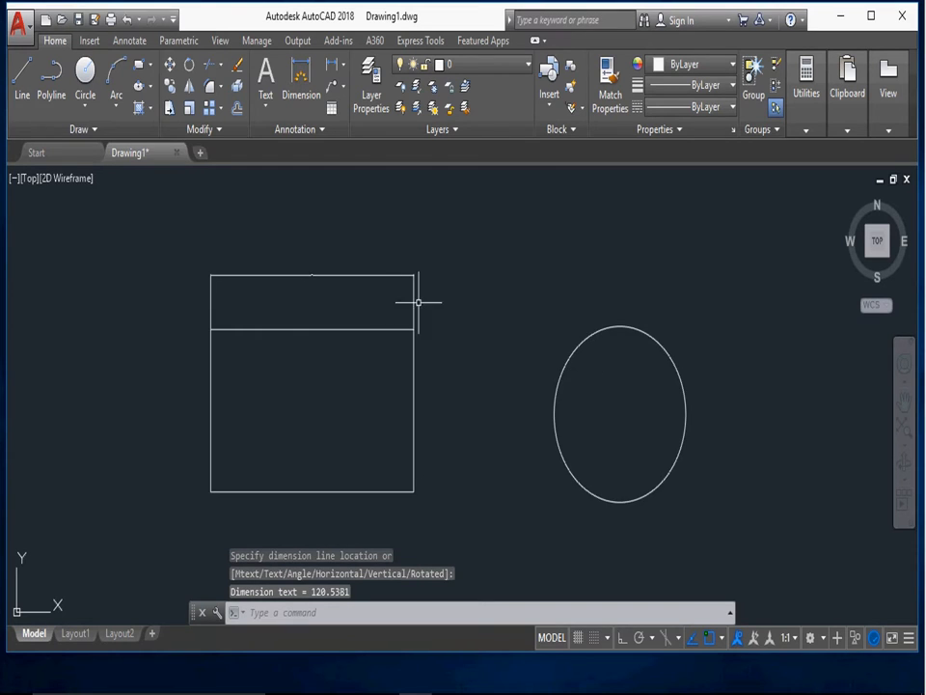
{"action": "scroll", "coordinate": [304, 257], "scroll_direction": "up", "scroll_amount": 8}
{"action": "scroll", "coordinate": [415, 422], "scroll_direction": "down", "scroll_amount": 10}
{"action": "scroll", "coordinate": [423, 433], "scroll_direction": "up", "scroll_amount": 4}
{"action": "middle_click_drag", "start_coordinate": [424, 436], "coordinate": [354, 303]}
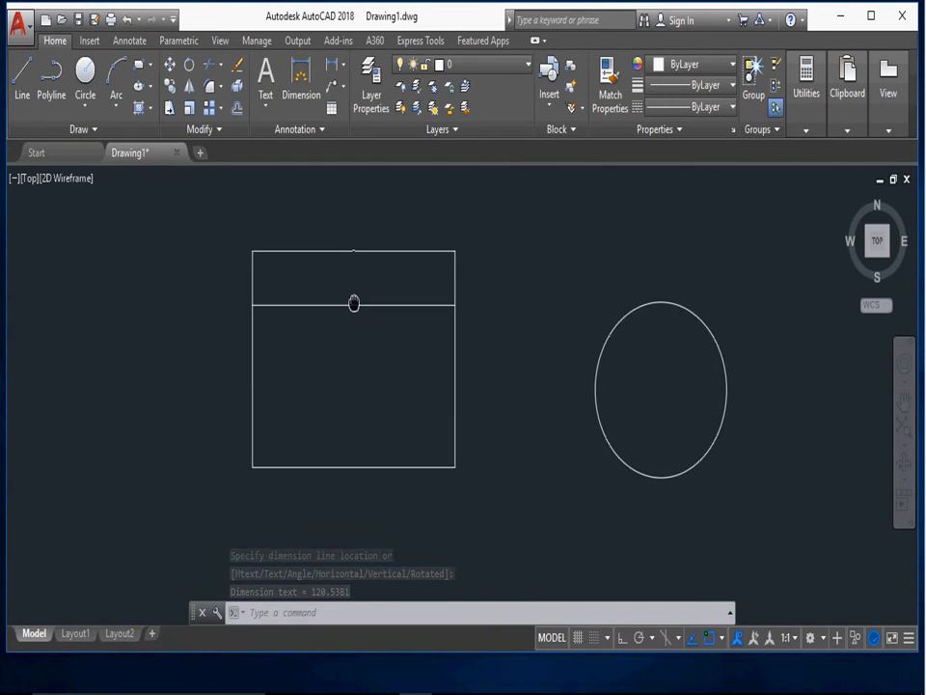
{"action": "left_click", "coordinate": [309, 87]}
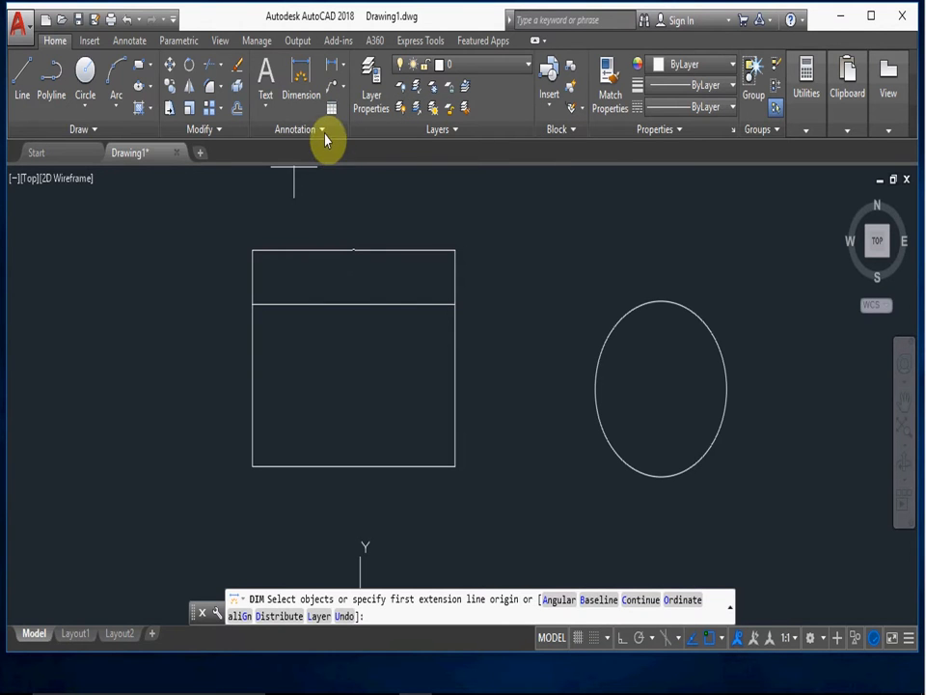
{"action": "left_click", "coordinate": [322, 132]}
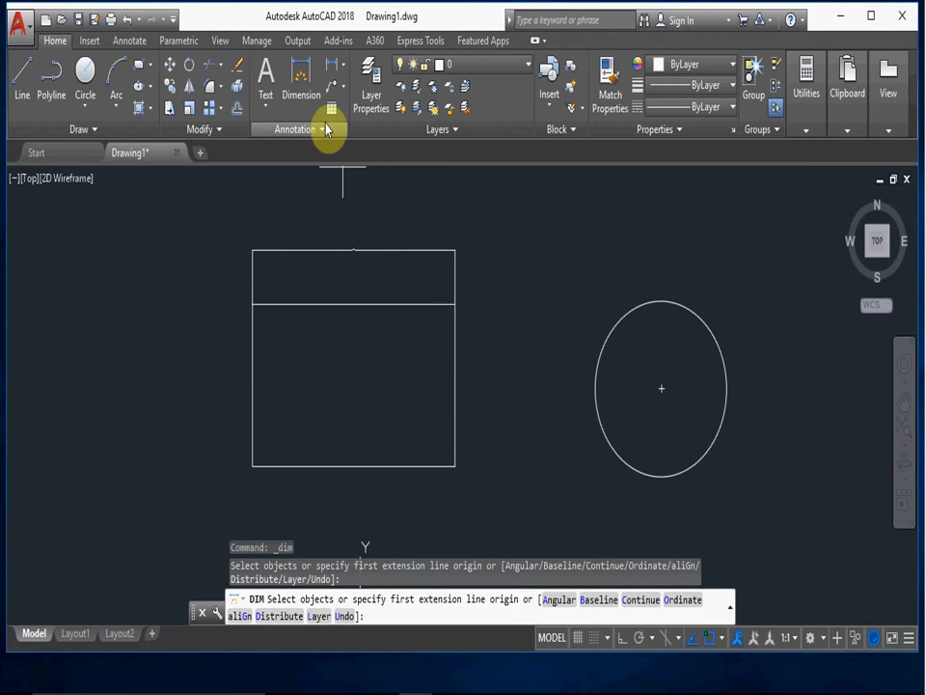
{"action": "left_click", "coordinate": [325, 129]}
{"action": "left_click", "coordinate": [391, 151]}
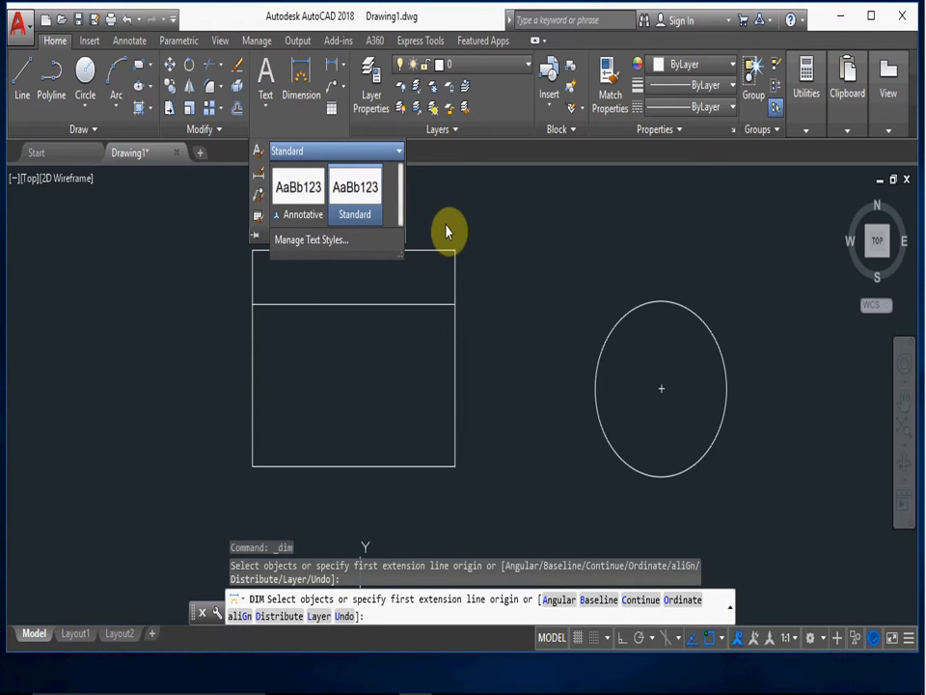
{"action": "left_click", "coordinate": [348, 240]}
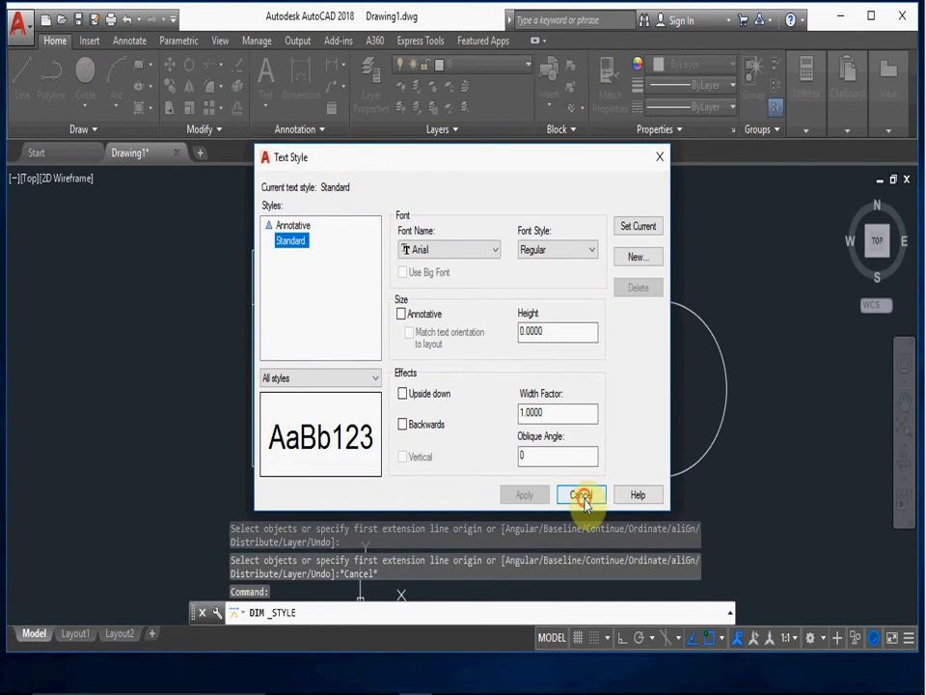
{"action": "left_click", "coordinate": [579, 495]}
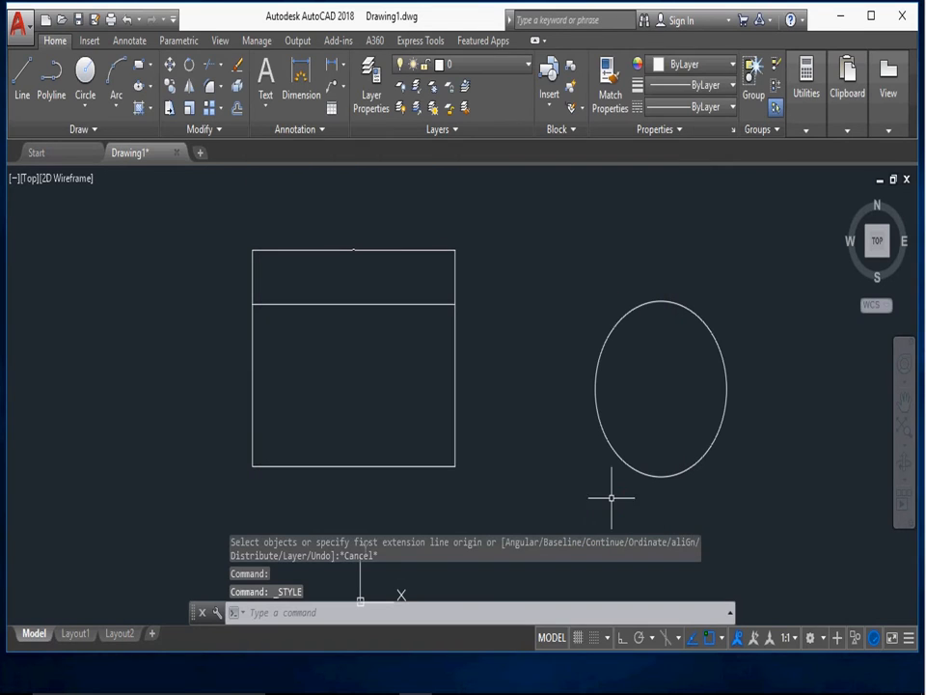
{"action": "left_click", "coordinate": [824, 647]}
{"action": "left_click", "coordinate": [519, 253]}
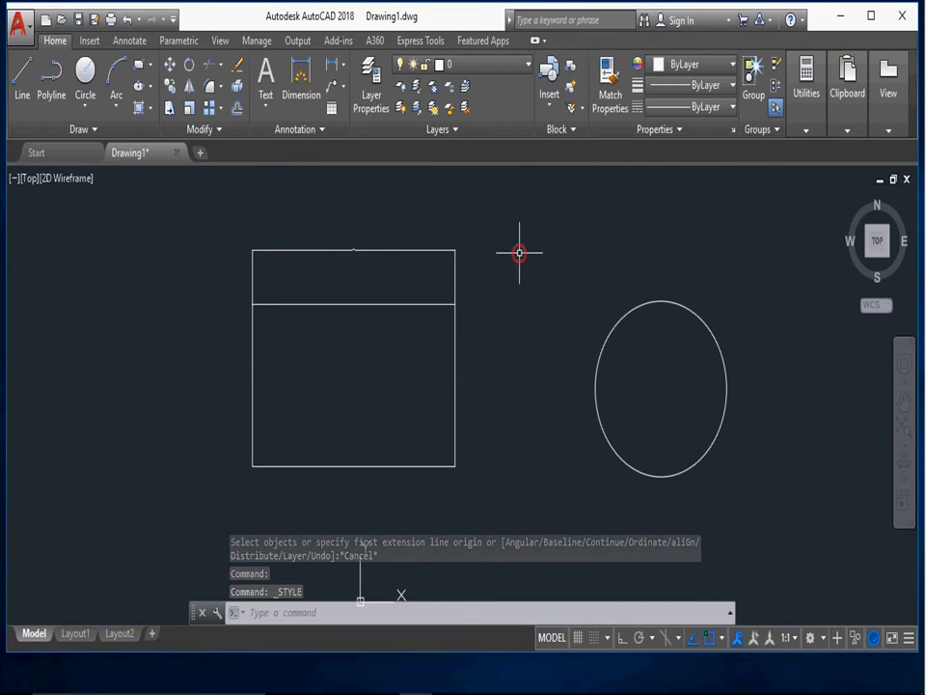
- Modify the Standard dimension style to use a text height of 1, and inspect the rectangle's dimension text
{"action": "left_click", "coordinate": [129, 40]}
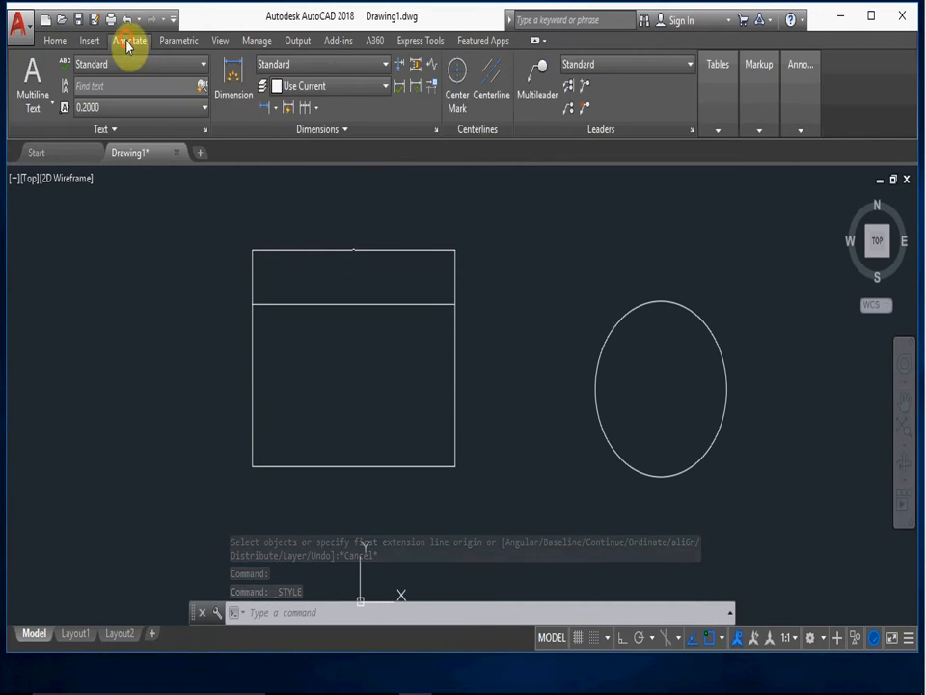
{"action": "left_click", "coordinate": [324, 67]}
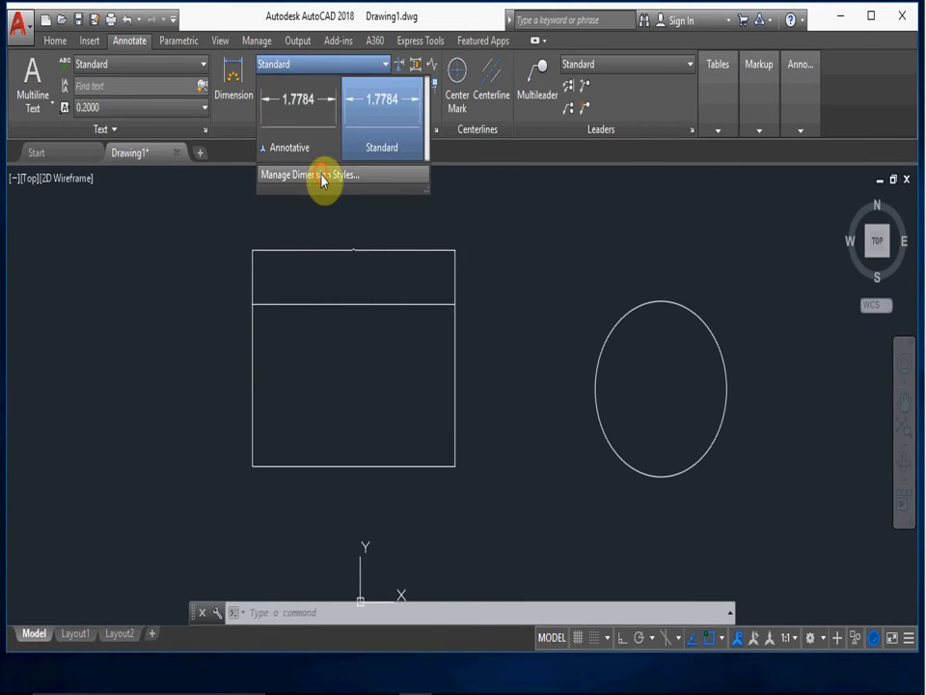
{"action": "left_click", "coordinate": [323, 177]}
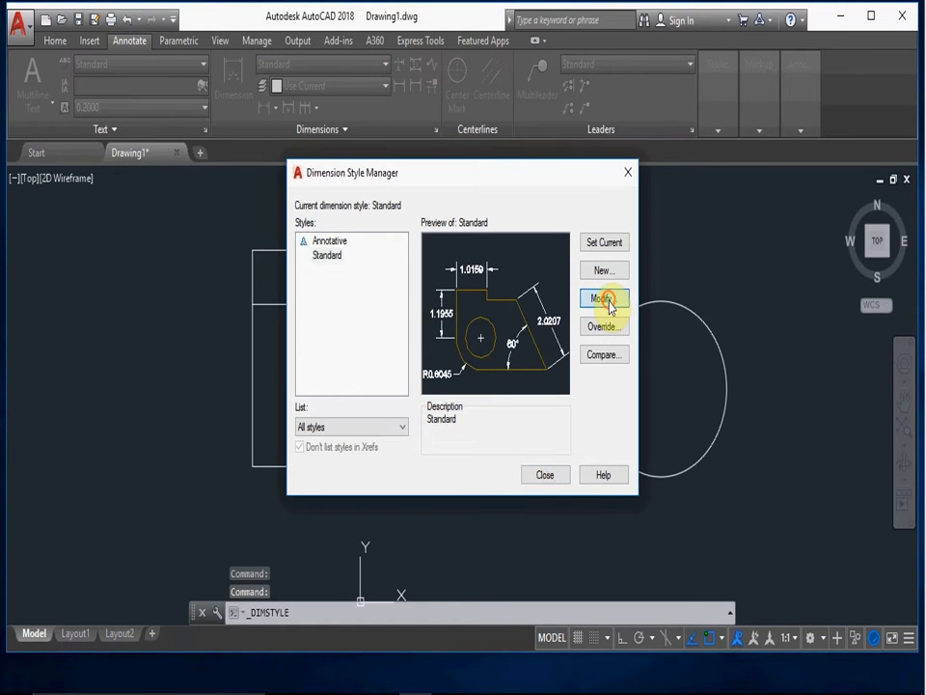
{"action": "left_click", "coordinate": [606, 301]}
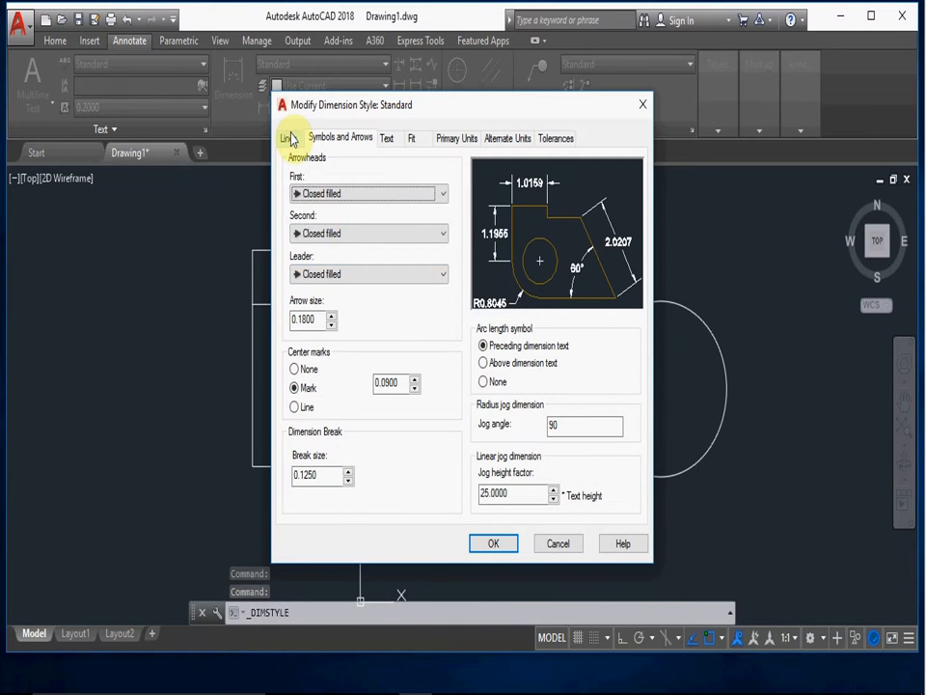
{"action": "left_click", "coordinate": [289, 139]}
{"action": "left_click", "coordinate": [386, 138]}
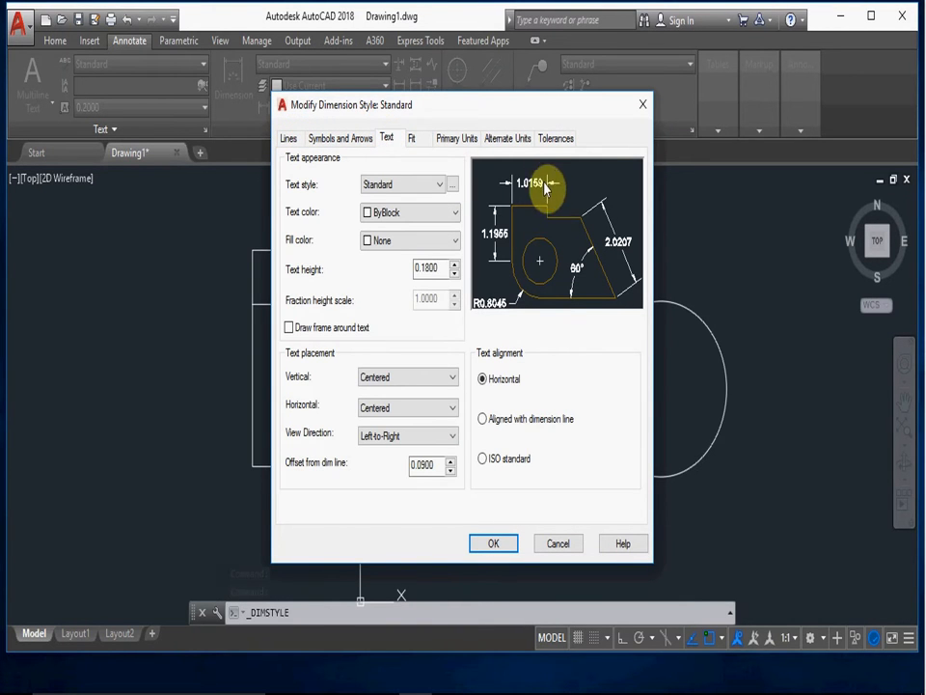
{"action": "double_click", "coordinate": [428, 267]}
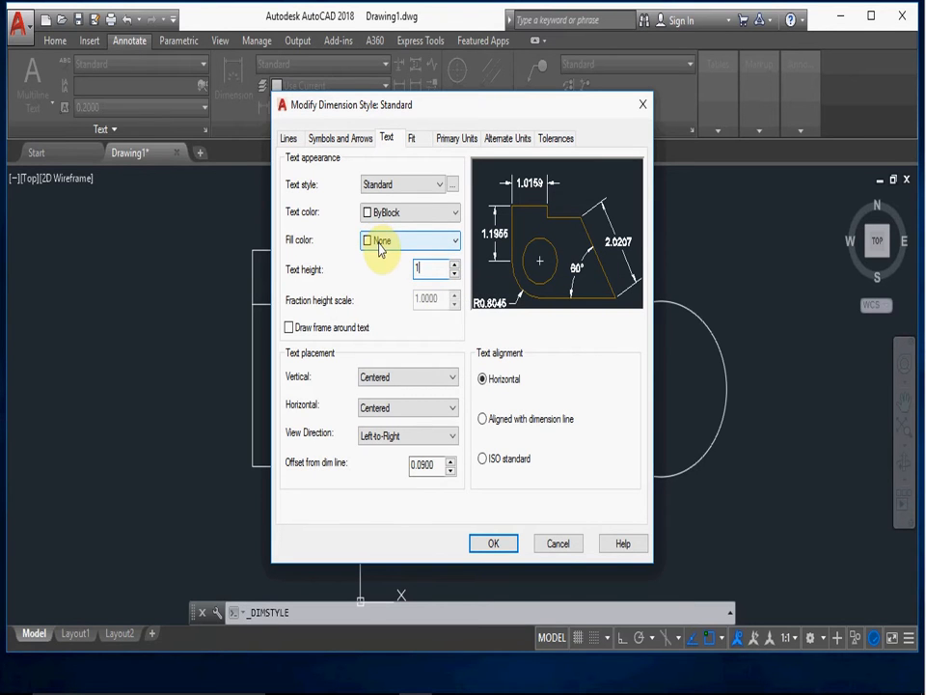
{"action": "left_click", "coordinate": [501, 543]}
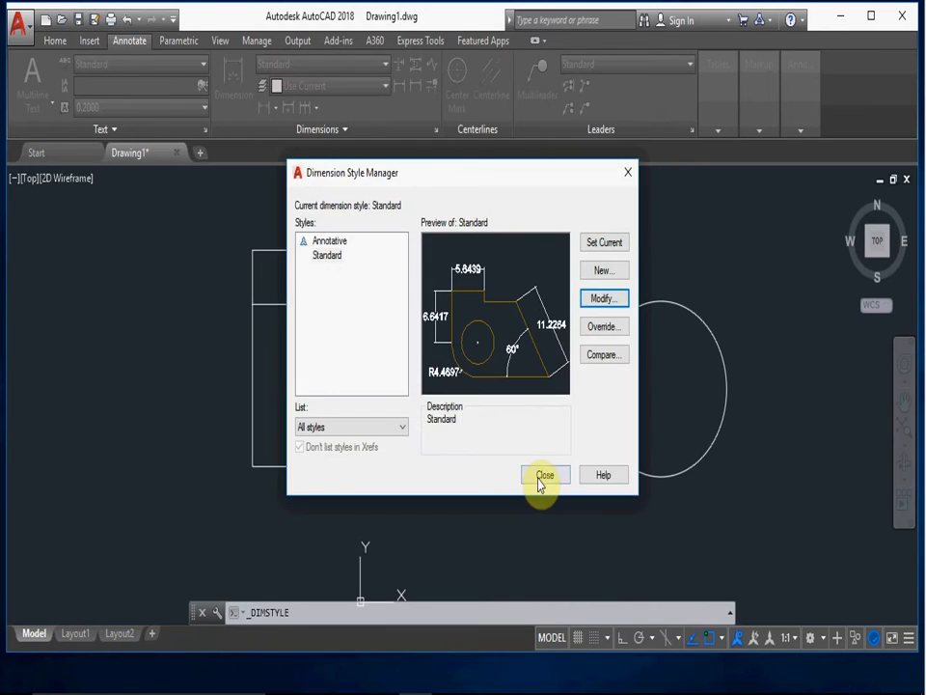
{"action": "left_click", "coordinate": [540, 477]}
{"action": "scroll", "coordinate": [355, 249], "scroll_direction": "up", "scroll_amount": 6}
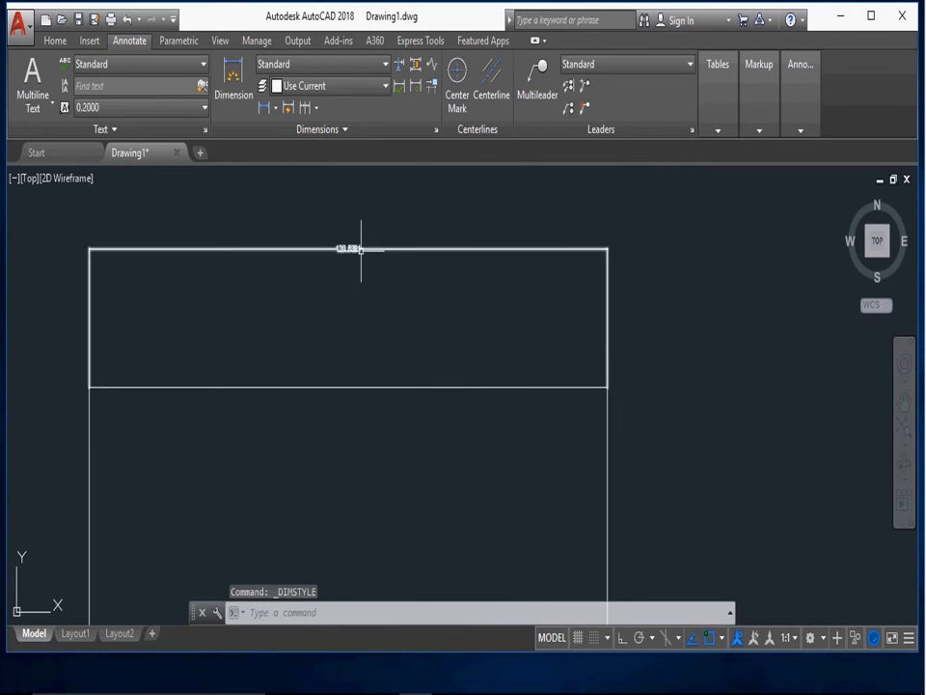
{"action": "scroll", "coordinate": [337, 275], "scroll_direction": "down", "scroll_amount": 6}
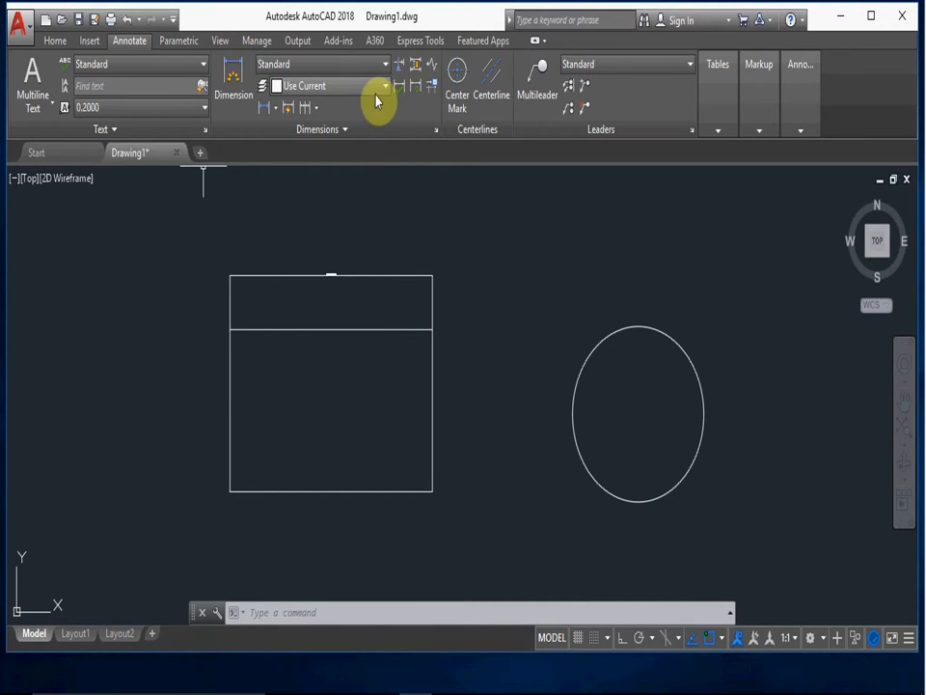
- Set the text height of the Standard dimension style to 2 and inspect the rectangle's dimension text
{"action": "left_click", "coordinate": [384, 64]}
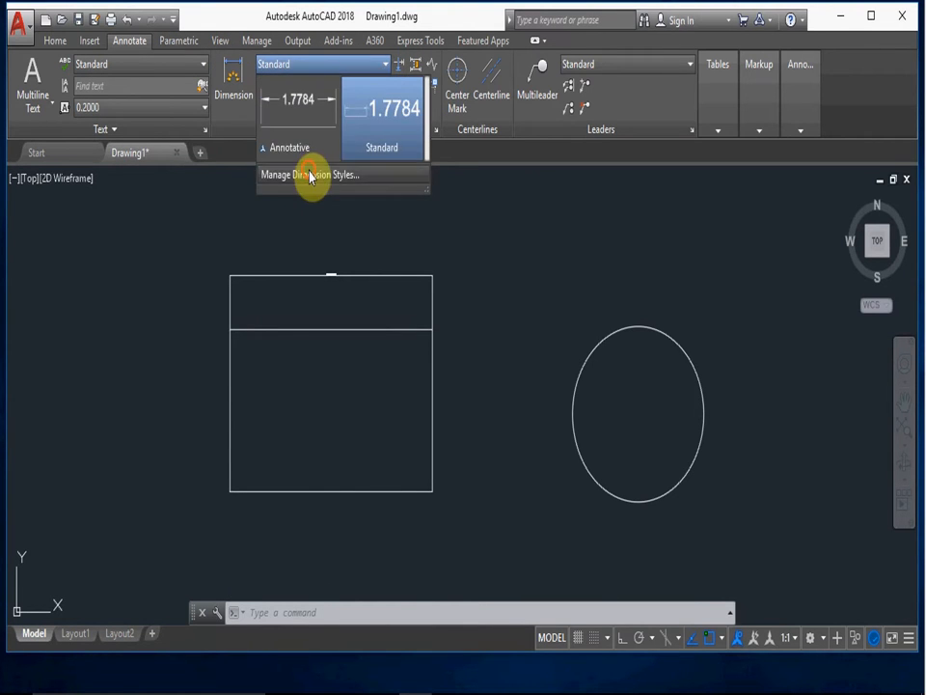
{"action": "left_click", "coordinate": [310, 173]}
{"action": "left_click", "coordinate": [602, 301]}
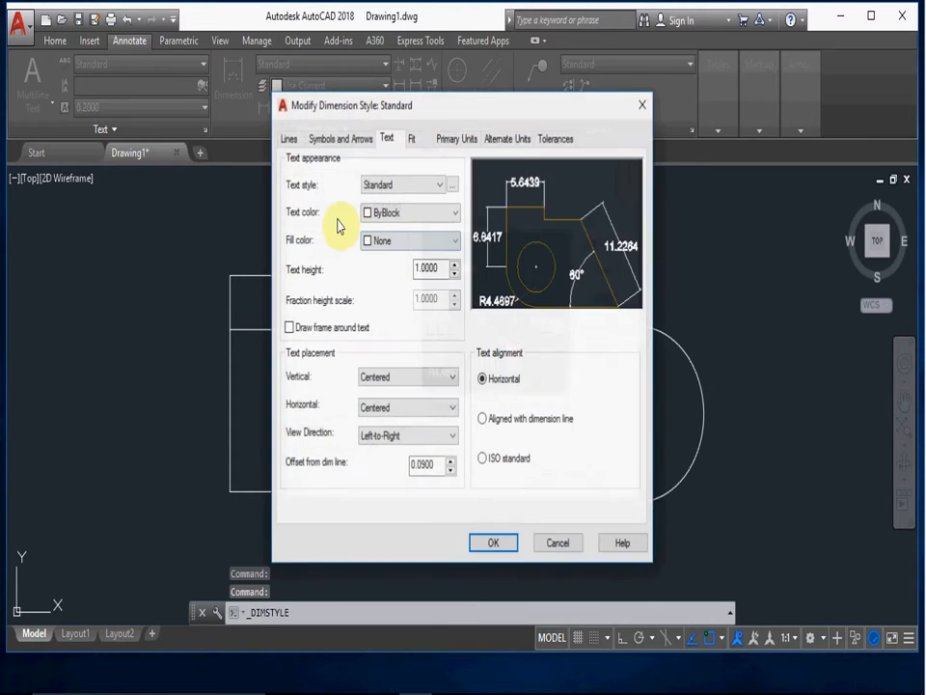
{"action": "left_click_drag", "start_coordinate": [445, 271], "coordinate": [384, 268]}
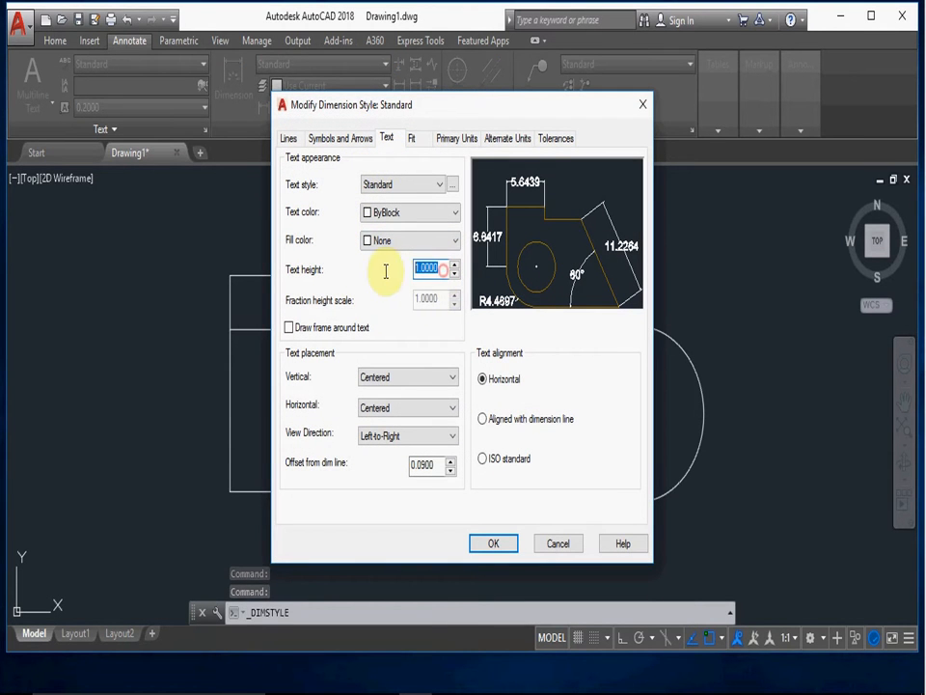
{"action": "key", "text": "Return"}
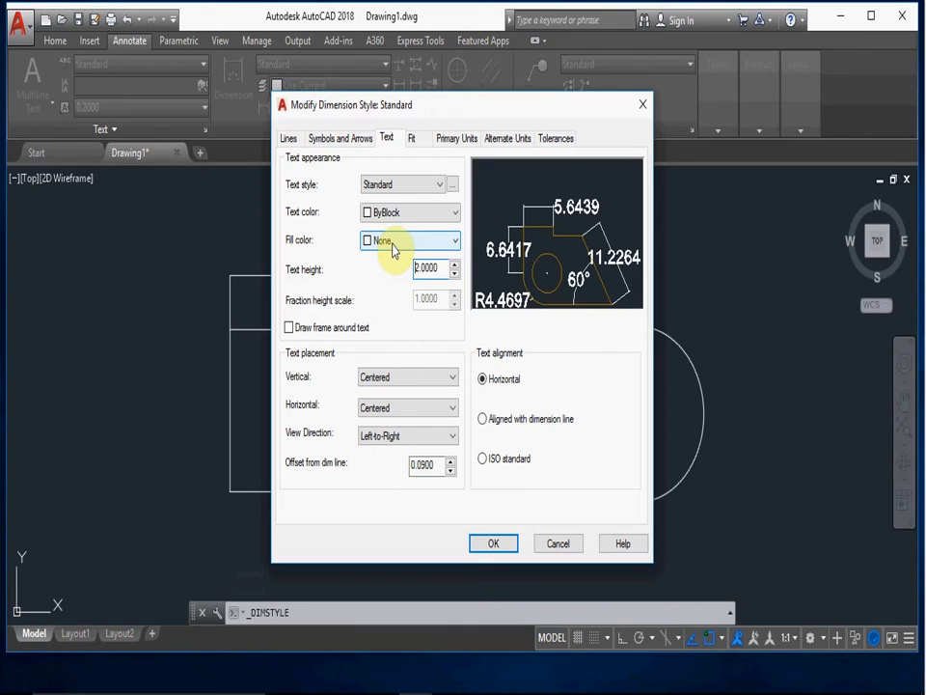
{"action": "left_click", "coordinate": [505, 543]}
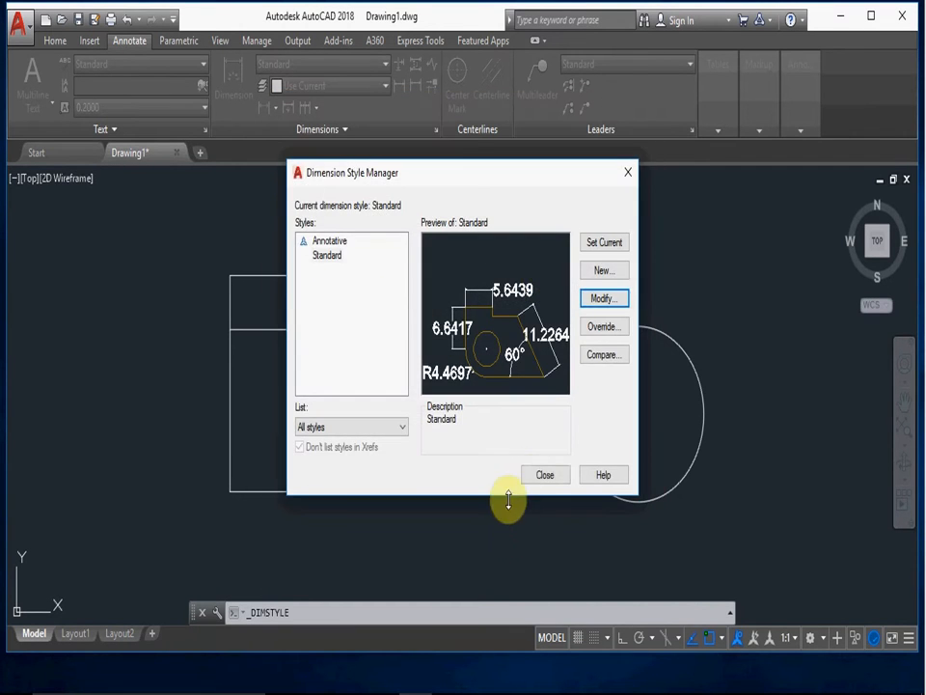
{"action": "left_click", "coordinate": [534, 475]}
{"action": "scroll", "coordinate": [337, 287], "scroll_direction": "up", "scroll_amount": 2}
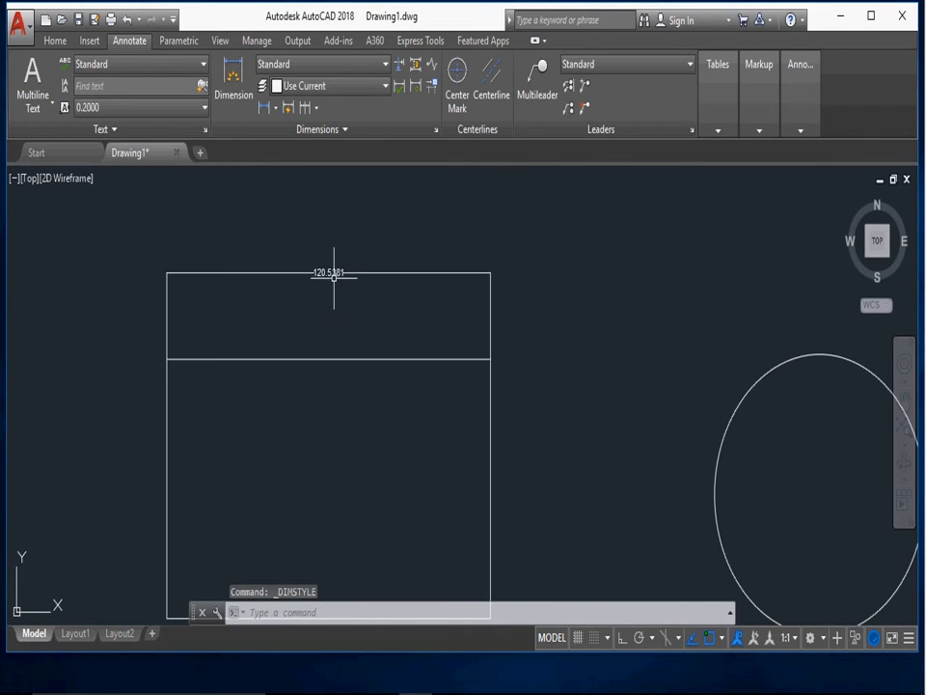
{"action": "mouse_move", "coordinate": [339, 275]}
{"action": "middle_mouse_down"}
{"action": "mouse_move", "coordinate": [281, 248]}
{"action": "mouse_move", "coordinate": [257, 220]}
{"action": "middle_mouse_up"}
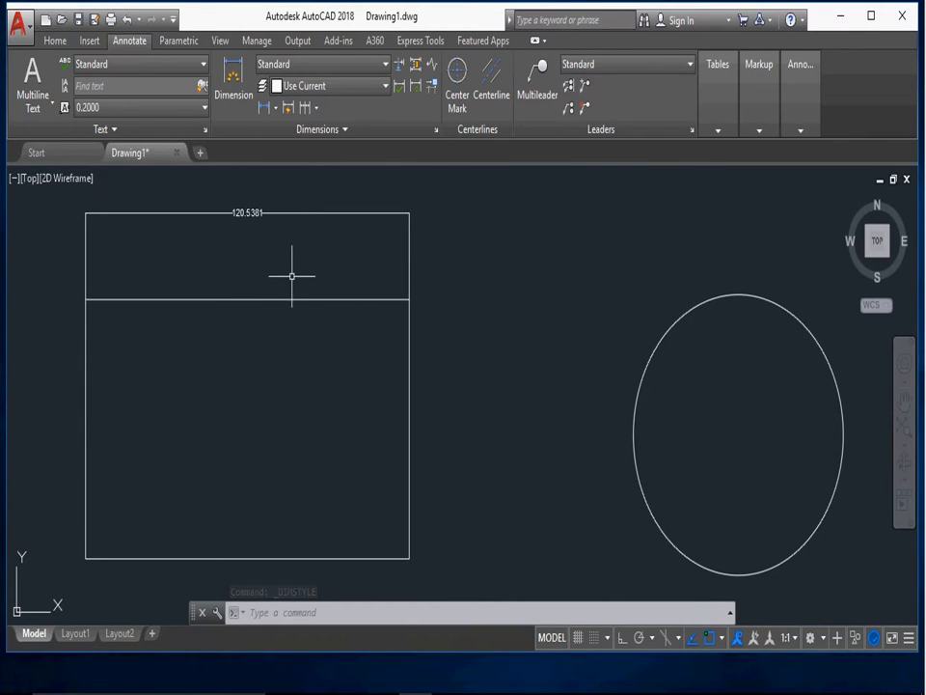
- Set the dimension line color of the Standard dimension style to Red
{"action": "left_click", "coordinate": [371, 66]}
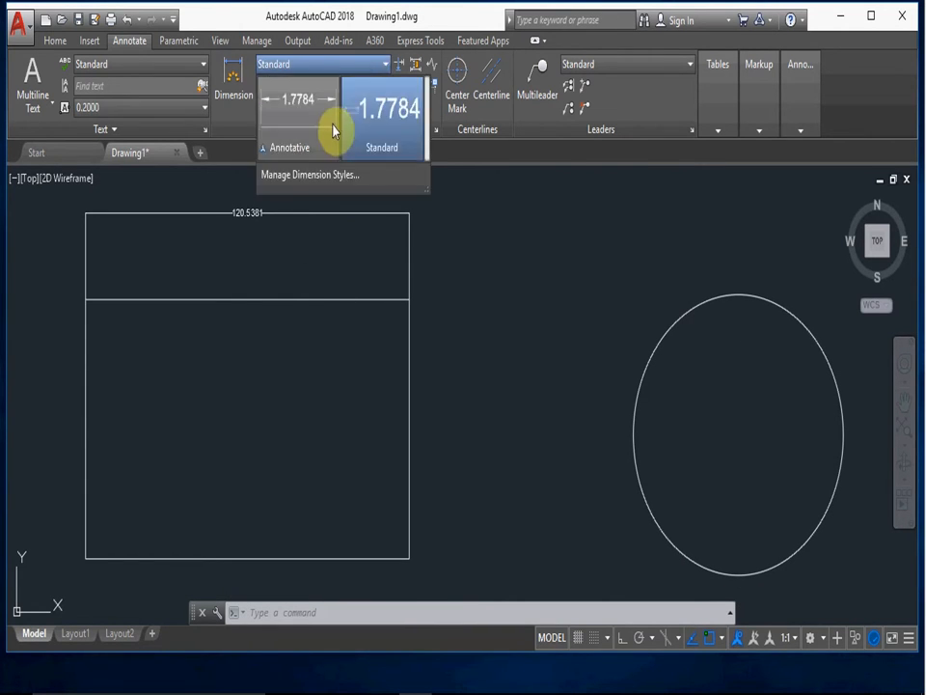
{"action": "left_click", "coordinate": [327, 176]}
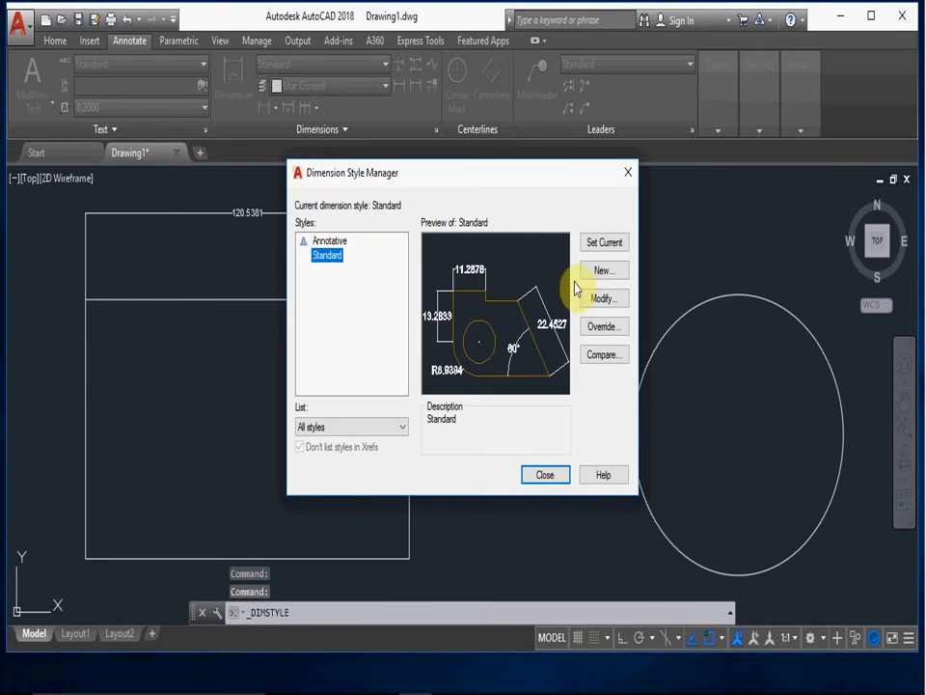
{"action": "left_click", "coordinate": [602, 298]}
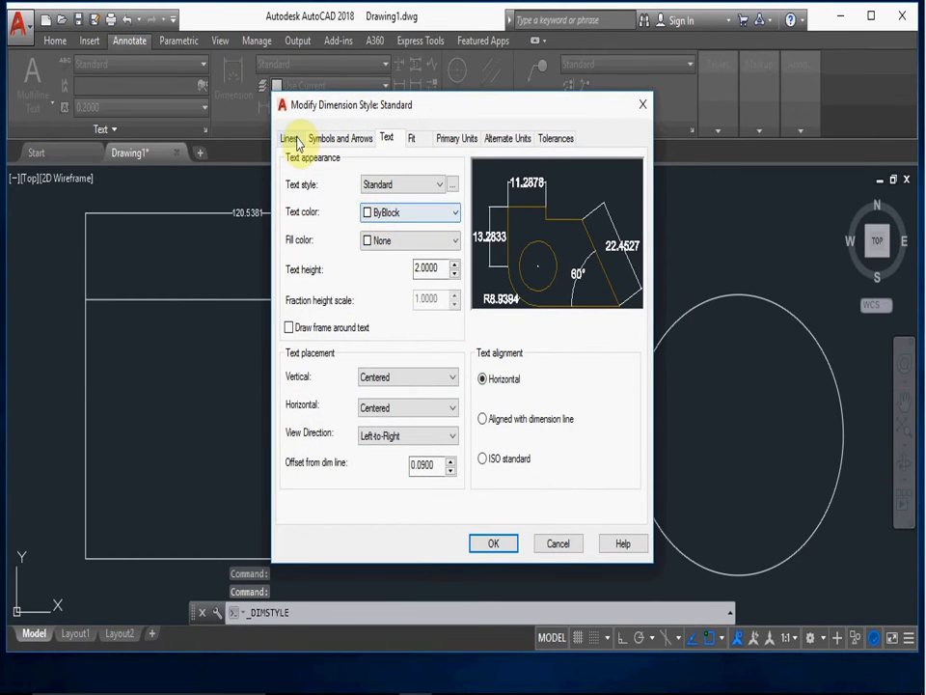
{"action": "left_click", "coordinate": [297, 141]}
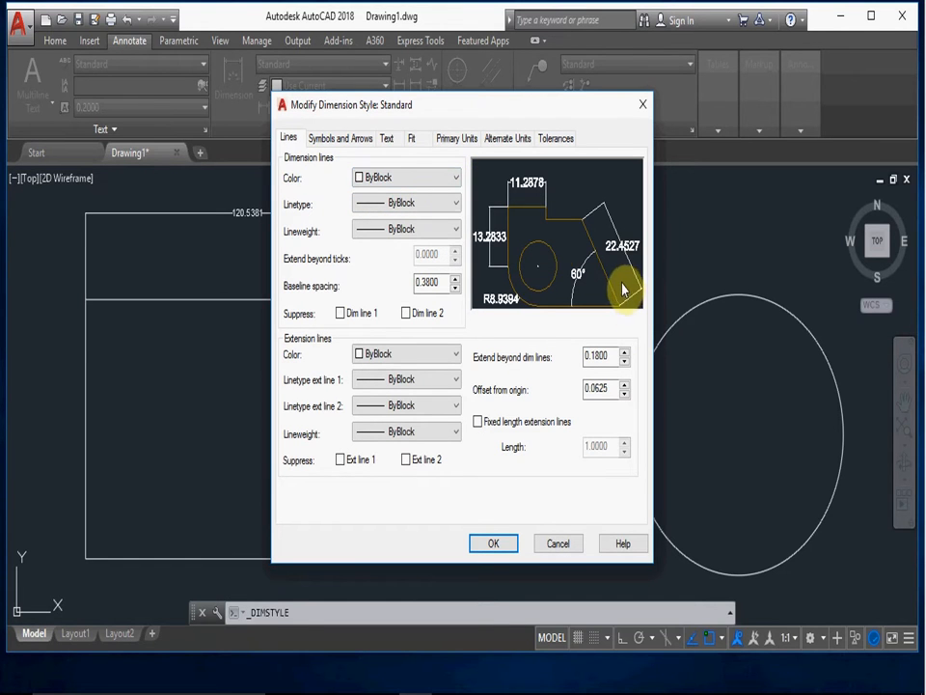
{"action": "left_click", "coordinate": [451, 178]}
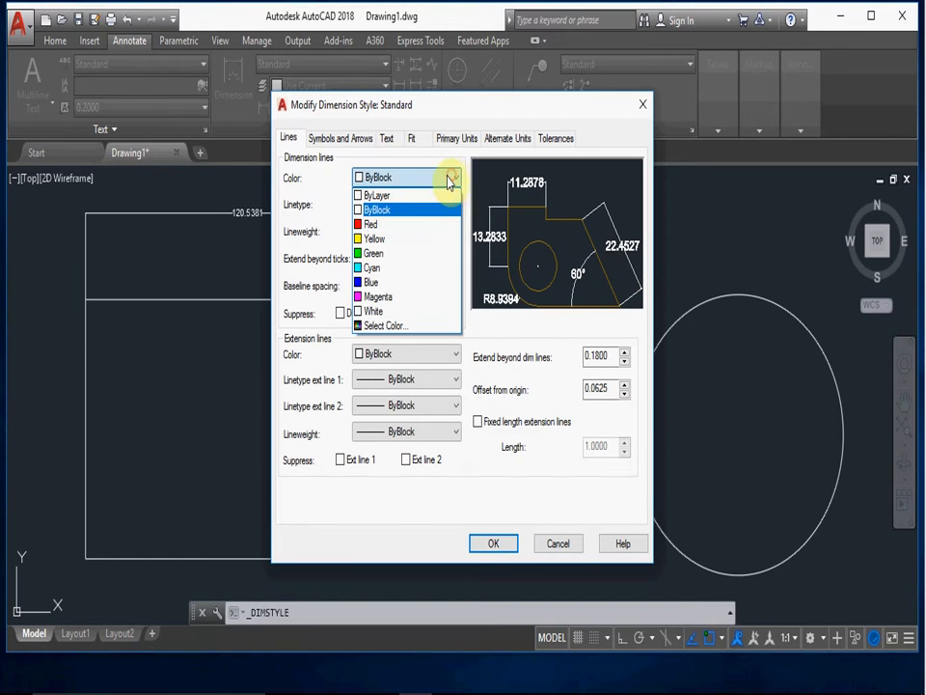
{"action": "left_click", "coordinate": [381, 219]}
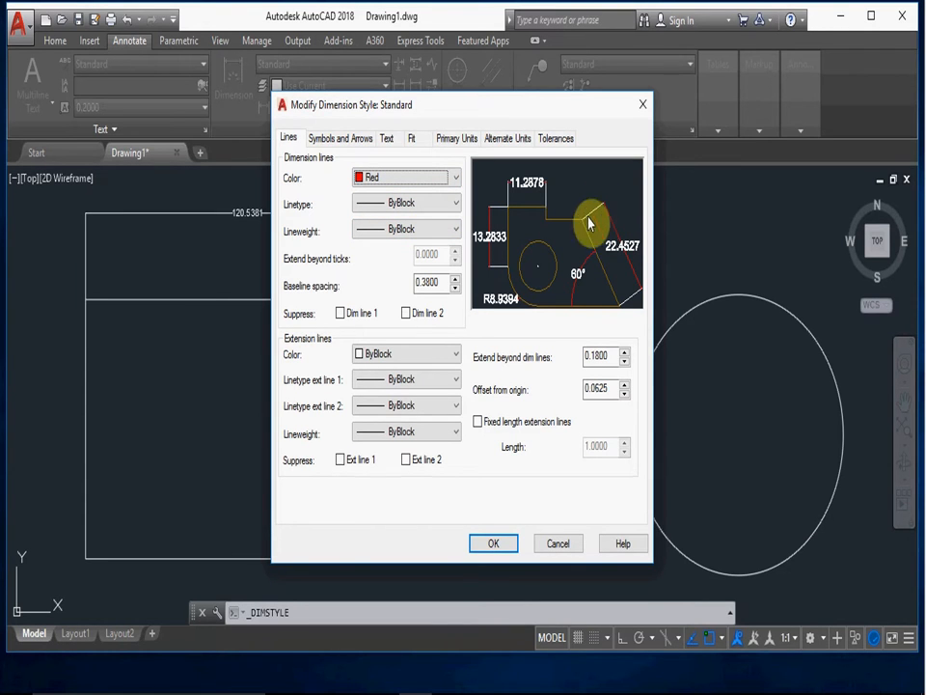
- Examine the linetypes available to load for the Standard style's dimension lines, closing the linetype selection without loading any
{"action": "left_click", "coordinate": [451, 205]}
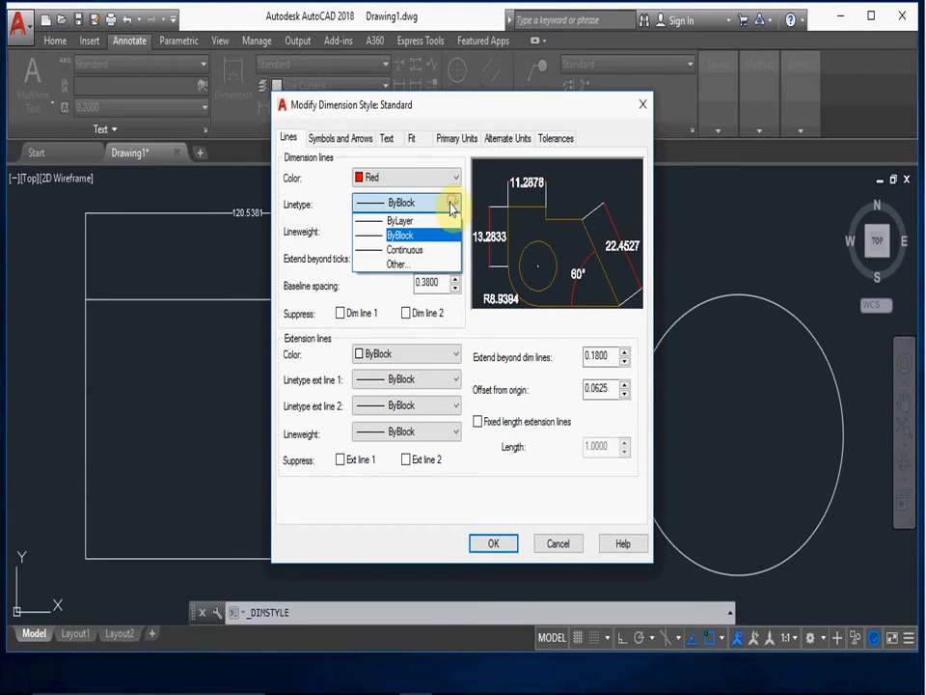
{"action": "left_click", "coordinate": [393, 266]}
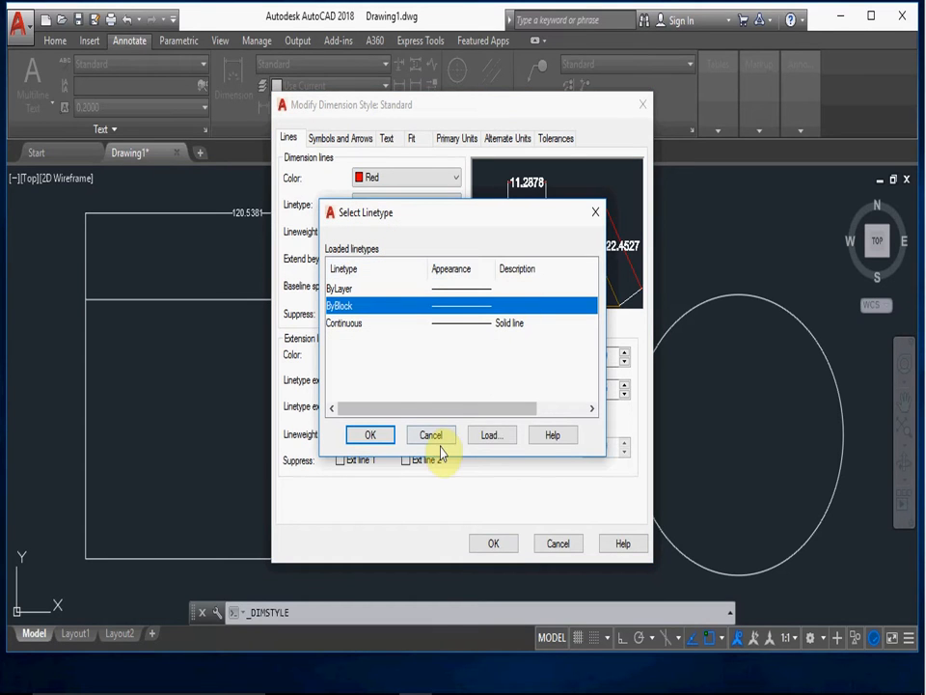
{"action": "left_click", "coordinate": [491, 435]}
{"action": "scroll", "coordinate": [505, 328], "scroll_direction": "down", "scroll_amount": 10}
{"action": "scroll", "coordinate": [521, 358], "scroll_direction": "down", "scroll_amount": 3}
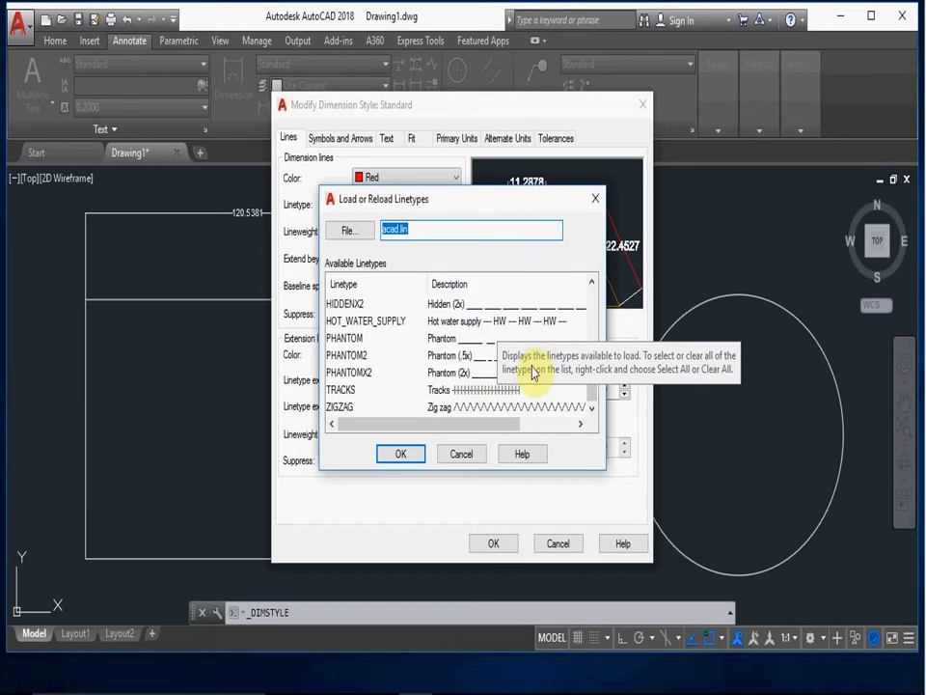
{"action": "left_click", "coordinate": [402, 452]}
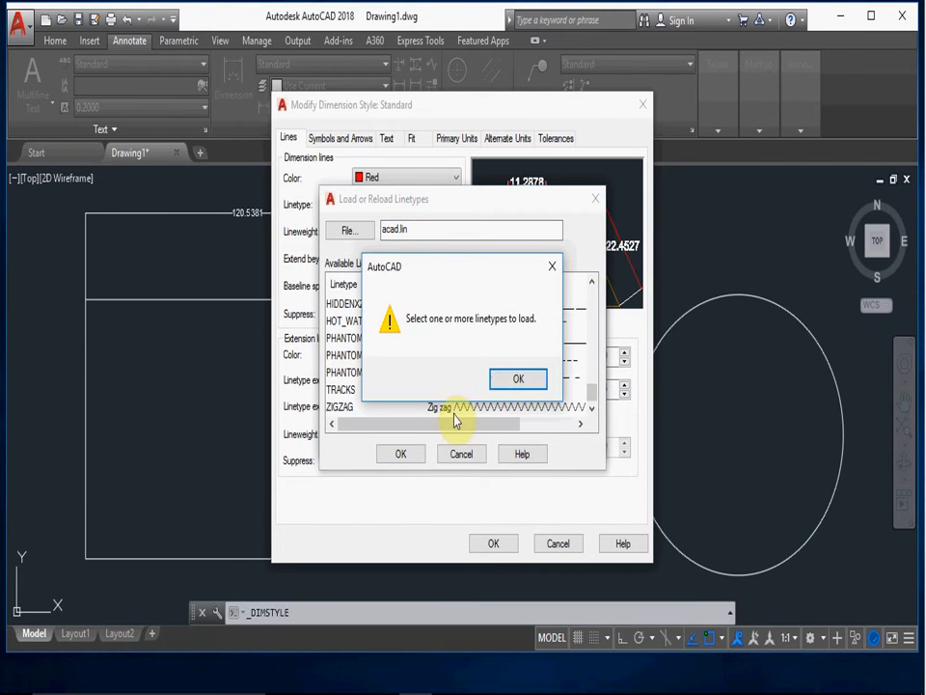
{"action": "left_click", "coordinate": [551, 266]}
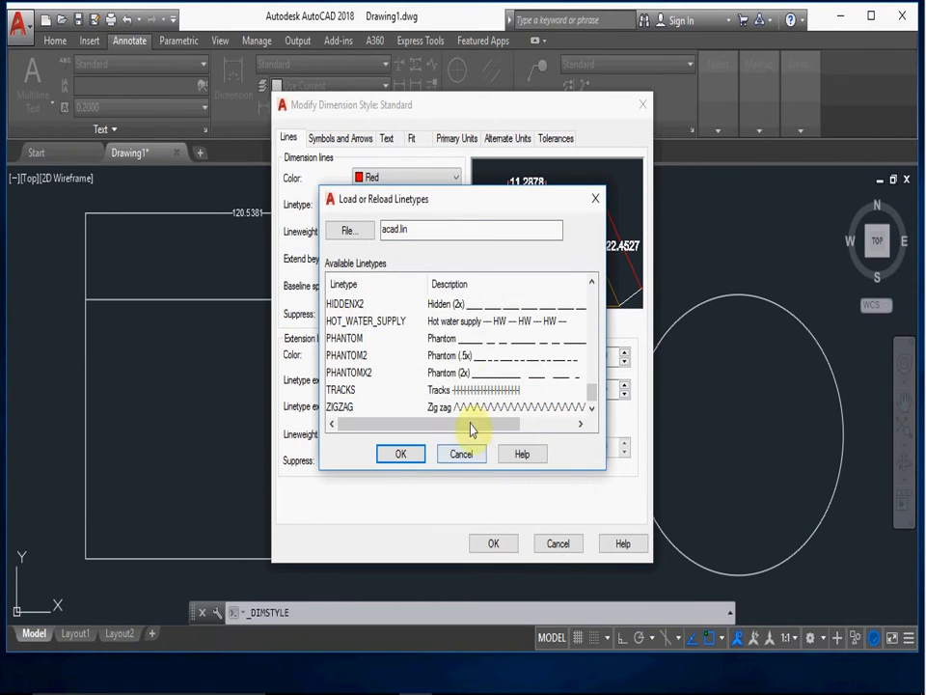
{"action": "left_click", "coordinate": [474, 356]}
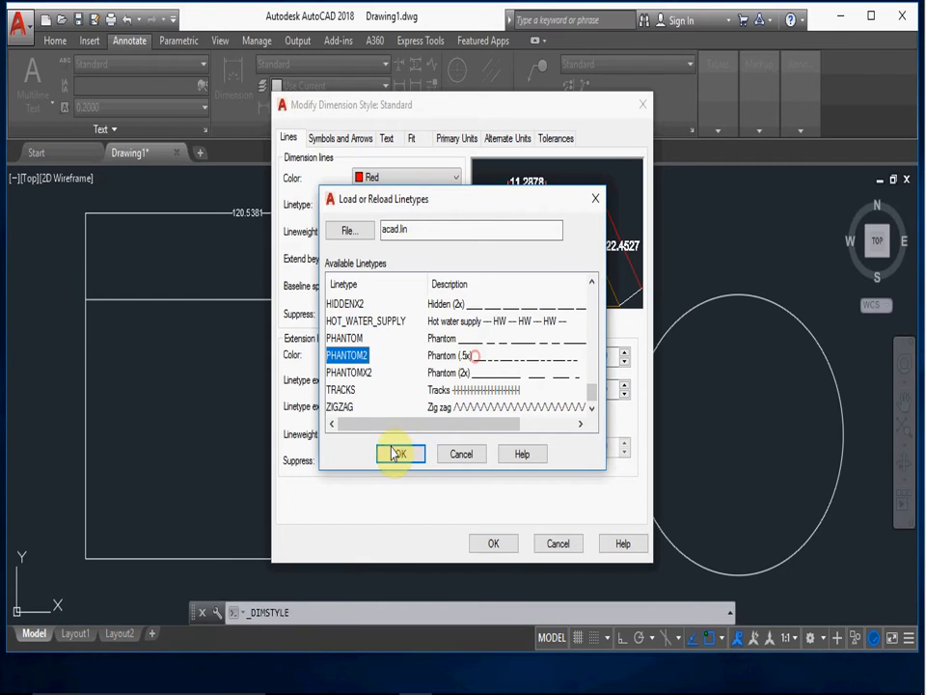
{"action": "left_click", "coordinate": [469, 457]}
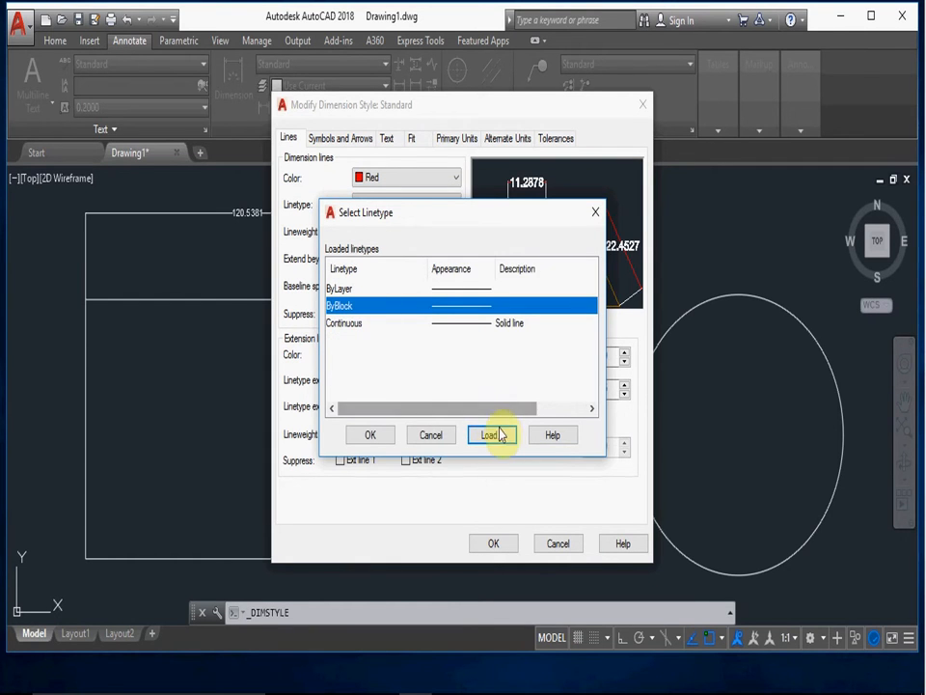
{"action": "left_click", "coordinate": [431, 435]}
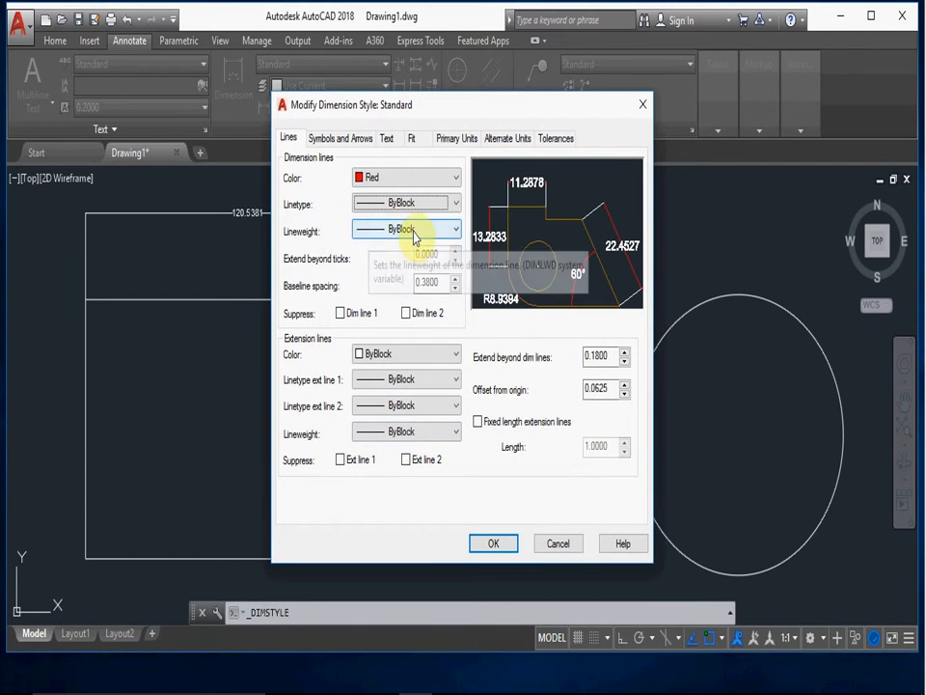
- Check the lineweight options for the dimension lines and set the baseline spacing to 1
{"action": "left_click", "coordinate": [454, 229]}
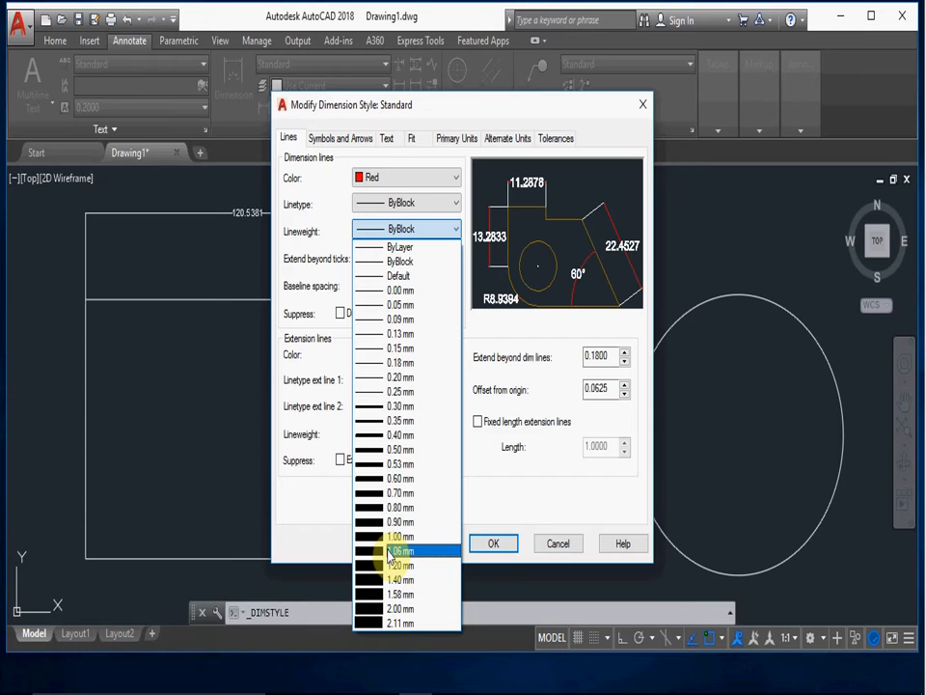
{"action": "left_click", "coordinate": [490, 503]}
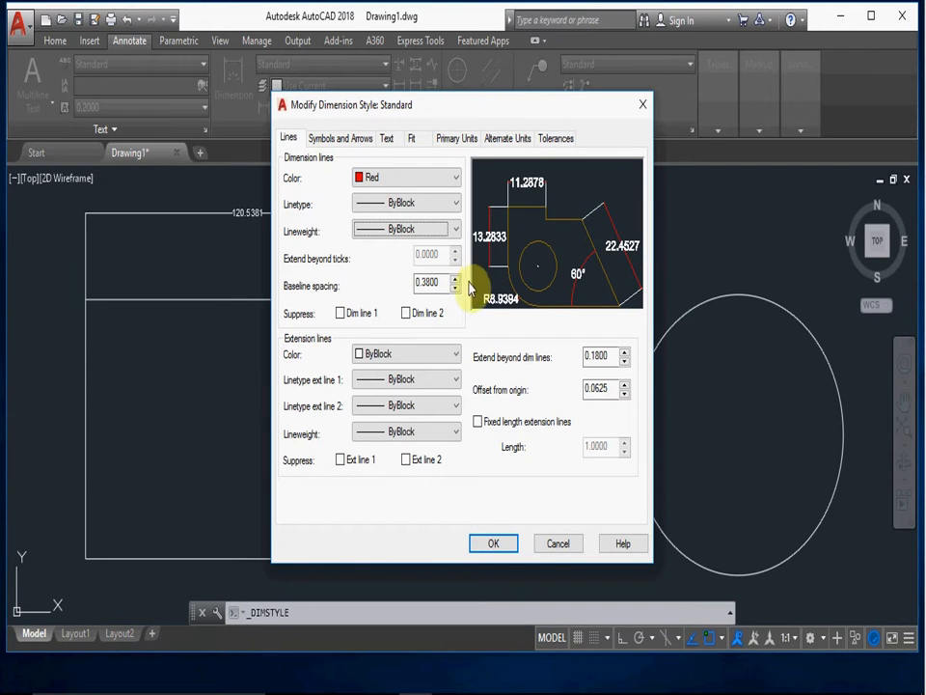
{"action": "double_click", "coordinate": [436, 281]}
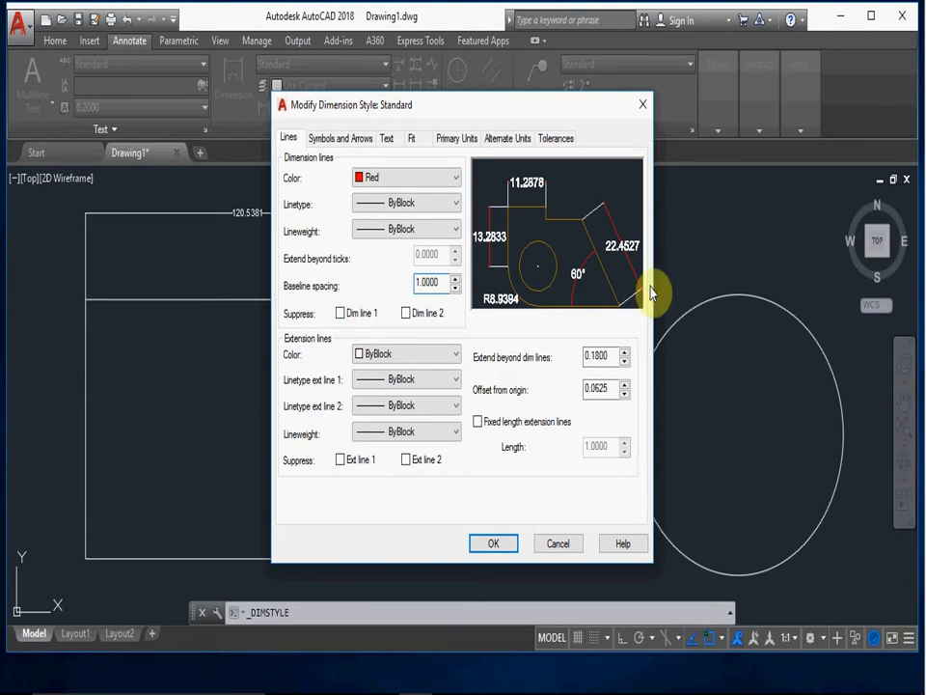
- Try suppressing dimension lines 1 and 2 in the style preview, and clear both suppressions
{"action": "left_click", "coordinate": [340, 314]}
{"action": "left_click", "coordinate": [406, 313]}
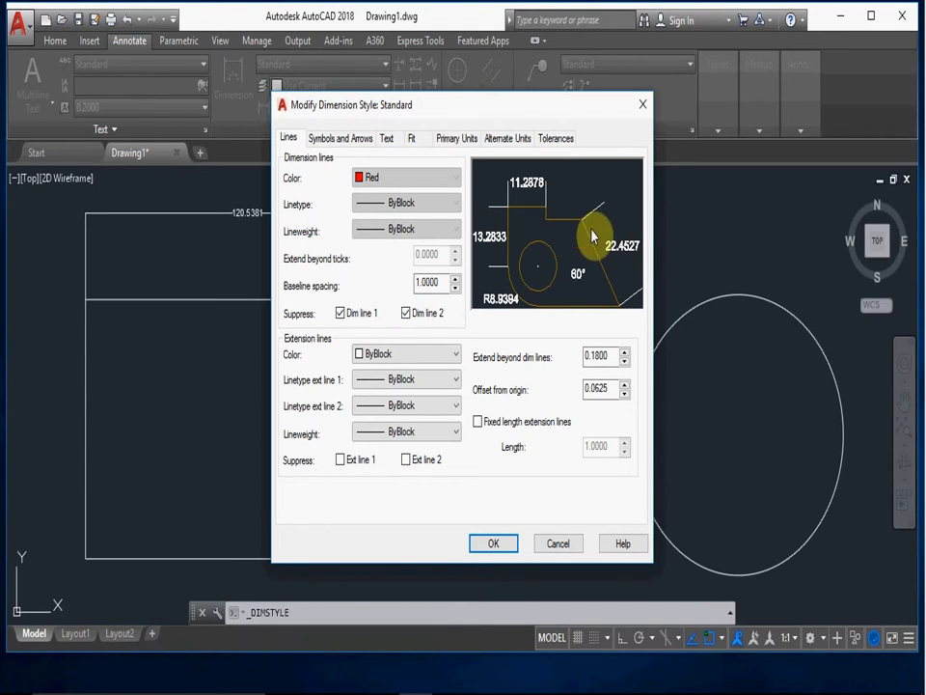
{"action": "left_click", "coordinate": [340, 314]}
{"action": "left_click", "coordinate": [406, 313]}
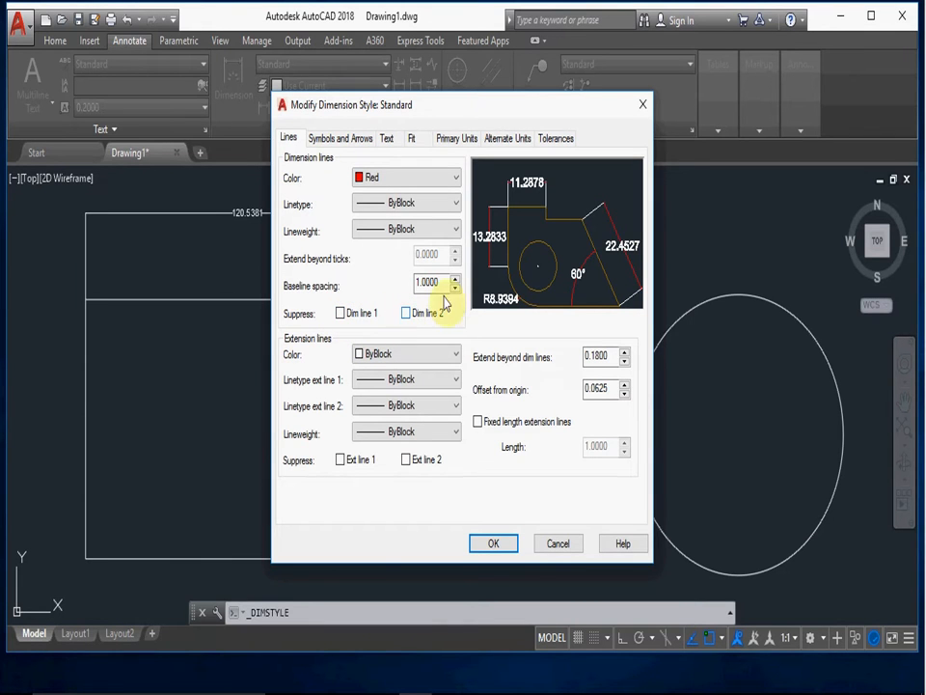
- Set the extension line color to Green and the distance that extension lines extend beyond the dimension lines to 2
{"action": "left_click", "coordinate": [457, 354]}
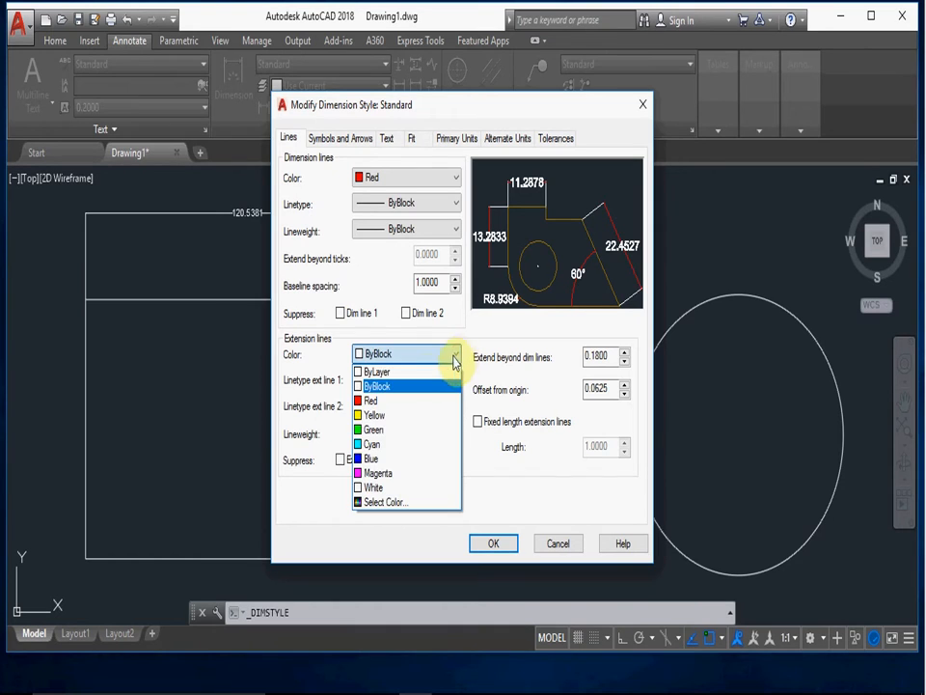
{"action": "left_click", "coordinate": [376, 428]}
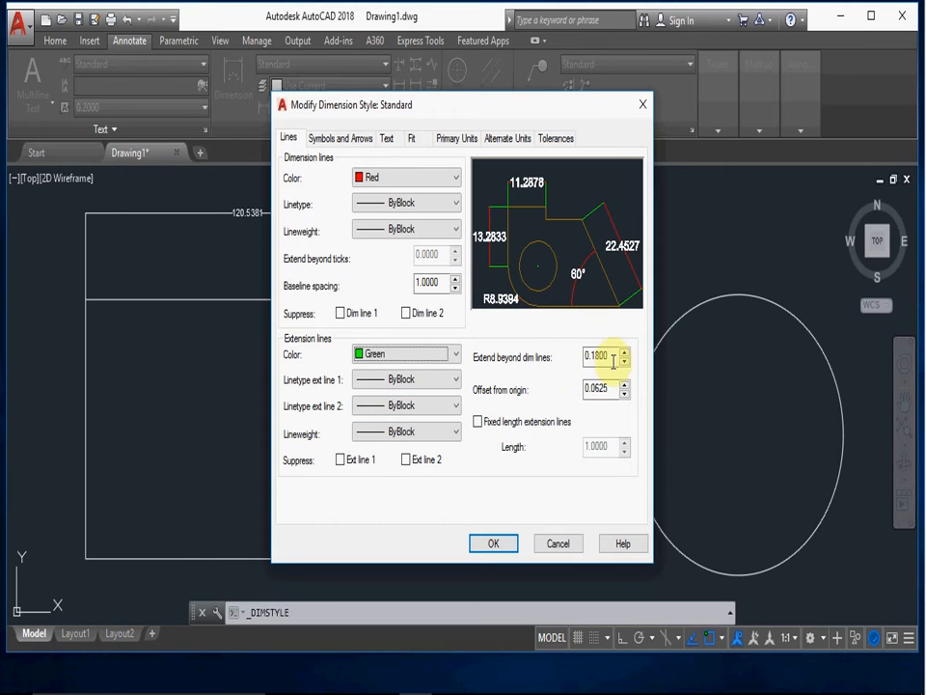
{"action": "left_click_drag", "start_coordinate": [617, 355], "coordinate": [567, 356]}
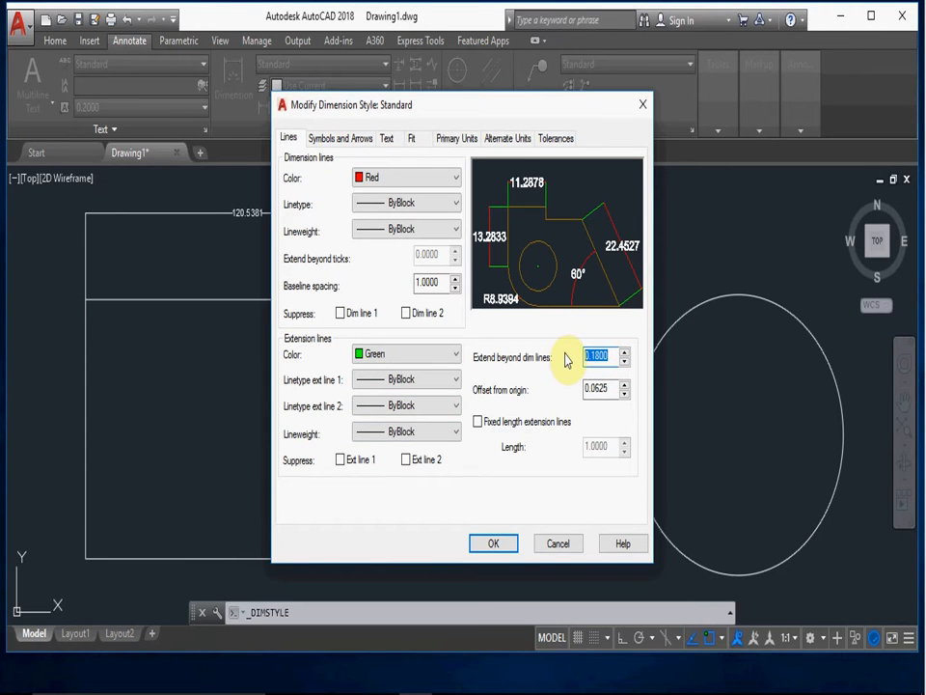
{"action": "type", "text": "1.0000"}
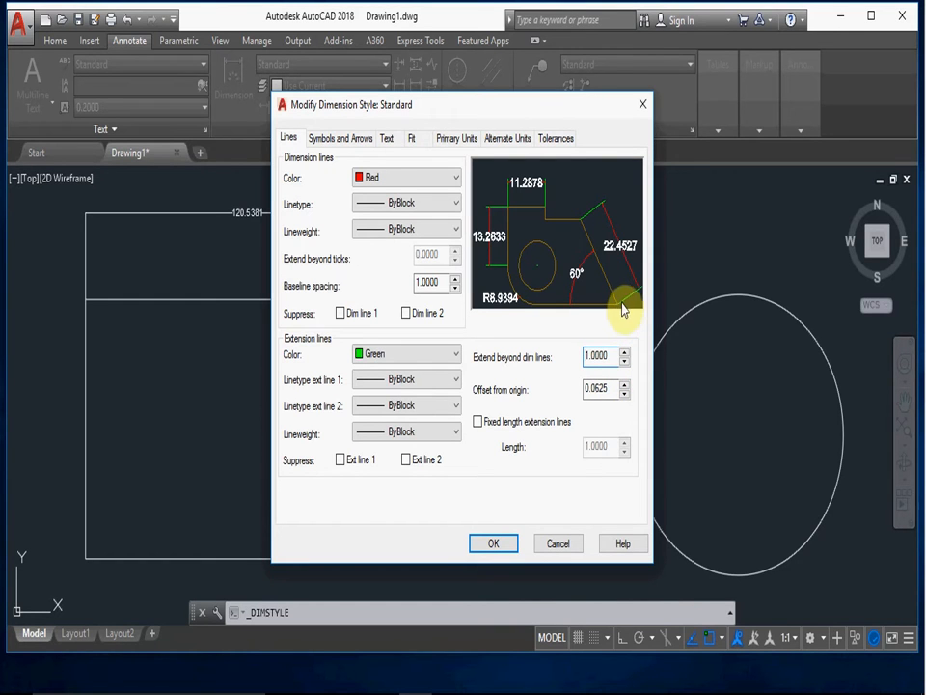
{"action": "left_click_drag", "start_coordinate": [612, 355], "coordinate": [560, 356]}
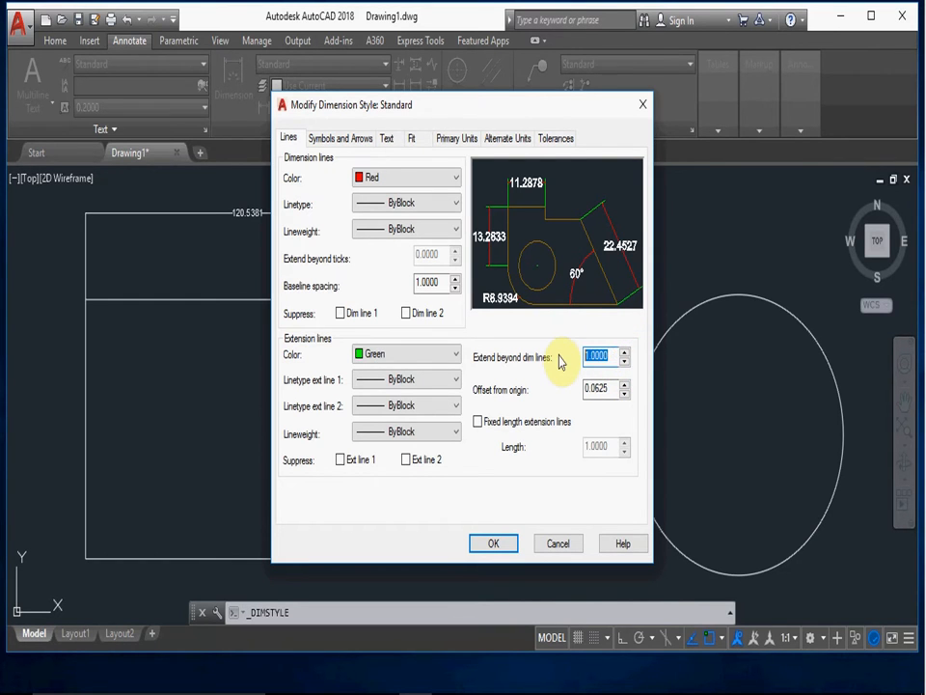
{"action": "type", "text": "1"}
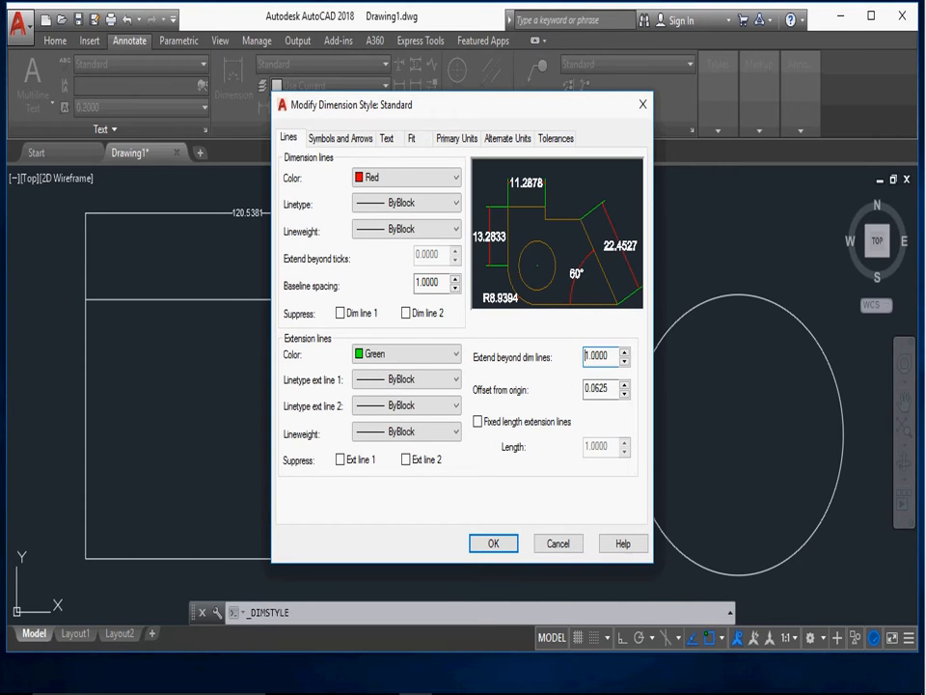
{"action": "double_click", "coordinate": [612, 353]}
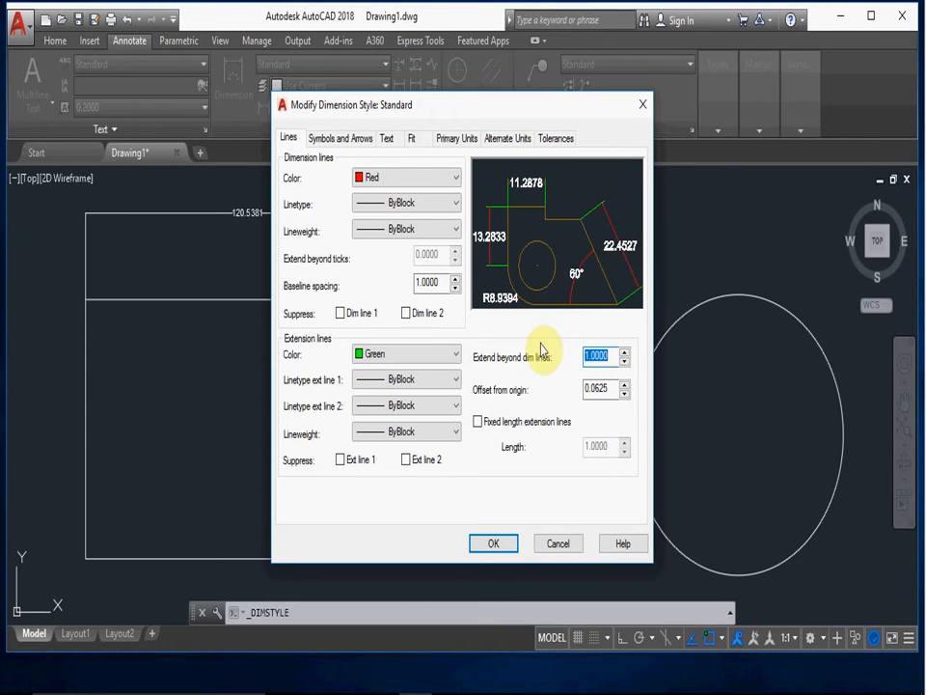
{"action": "type", "text": "2.0000"}
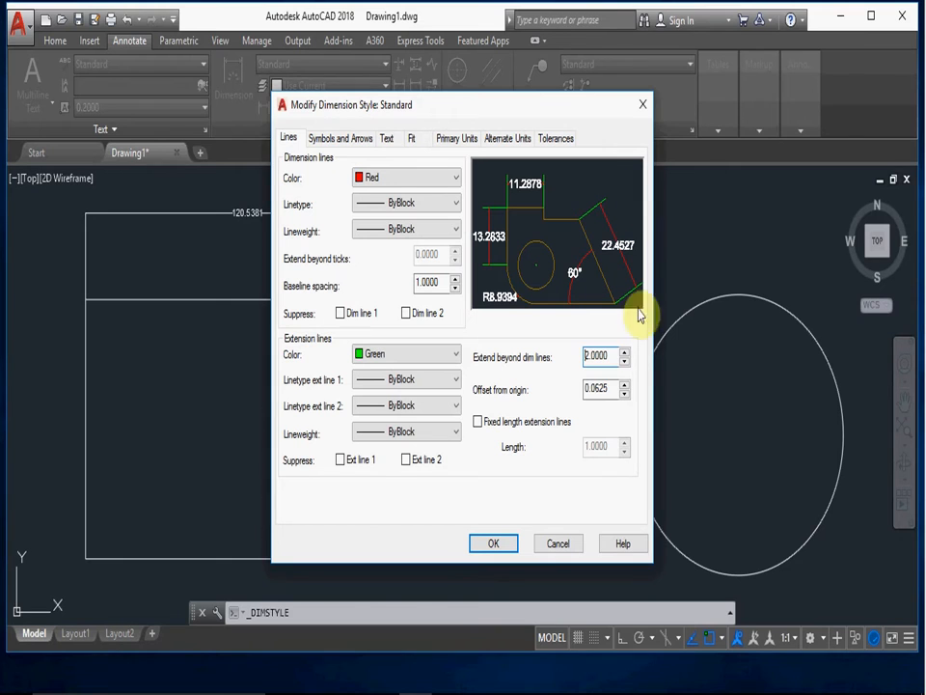
- Set the extension lines' offset from origin to 1, apply the style changes and close the Dimension Style Manager
{"action": "left_click_drag", "start_coordinate": [612, 393], "coordinate": [552, 391]}
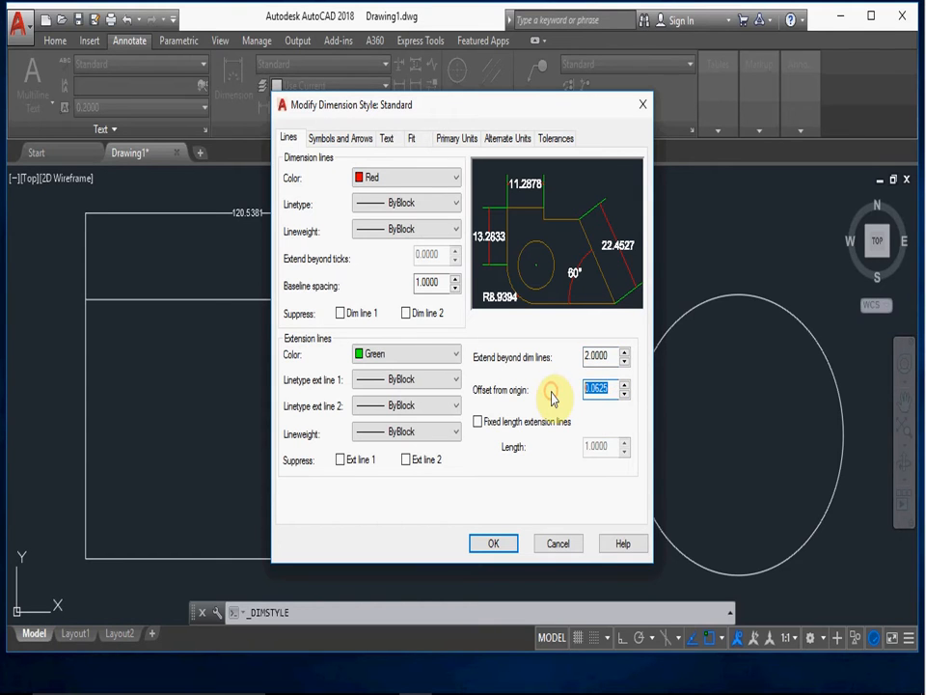
{"action": "type", "text": "1"}
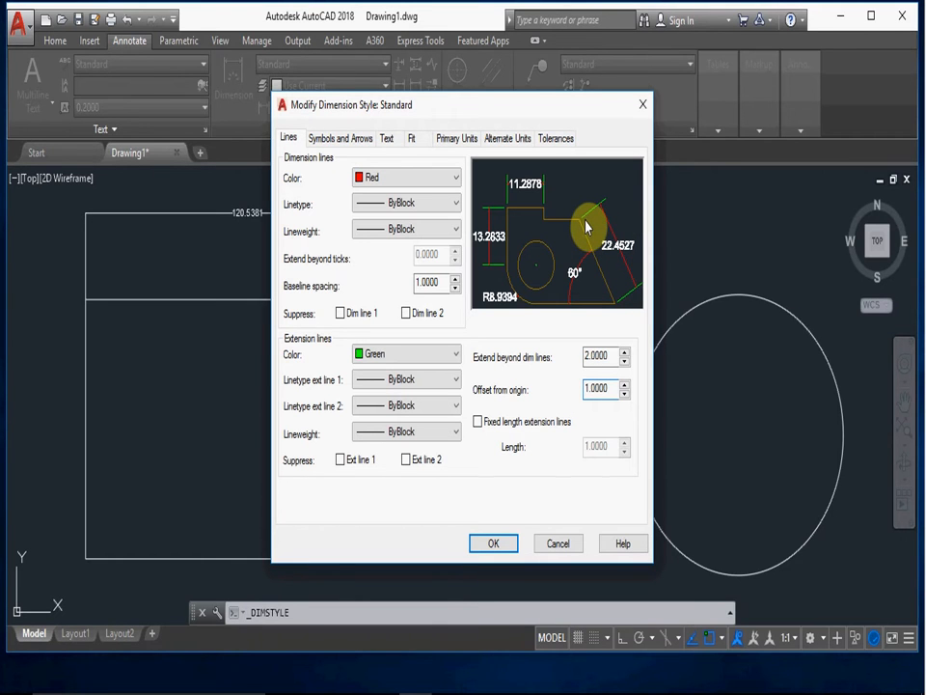
{"action": "left_click", "coordinate": [490, 545]}
{"action": "left_click", "coordinate": [535, 473]}
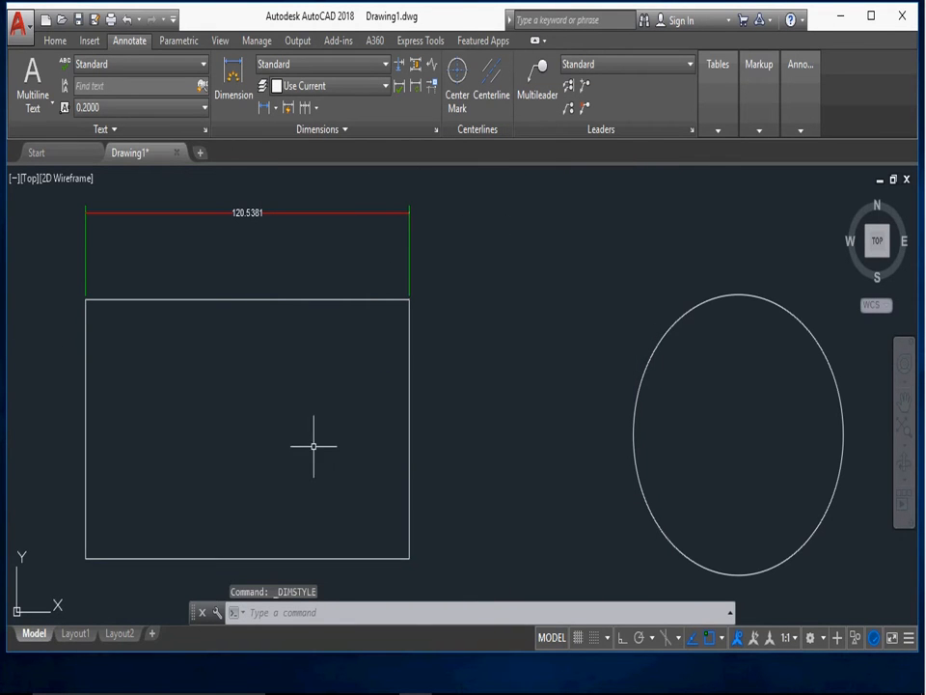
- Modify the Standard dimension style to use Closed blank for the first and second arrowheads
{"action": "left_click", "coordinate": [384, 63]}
{"action": "left_click", "coordinate": [313, 177]}
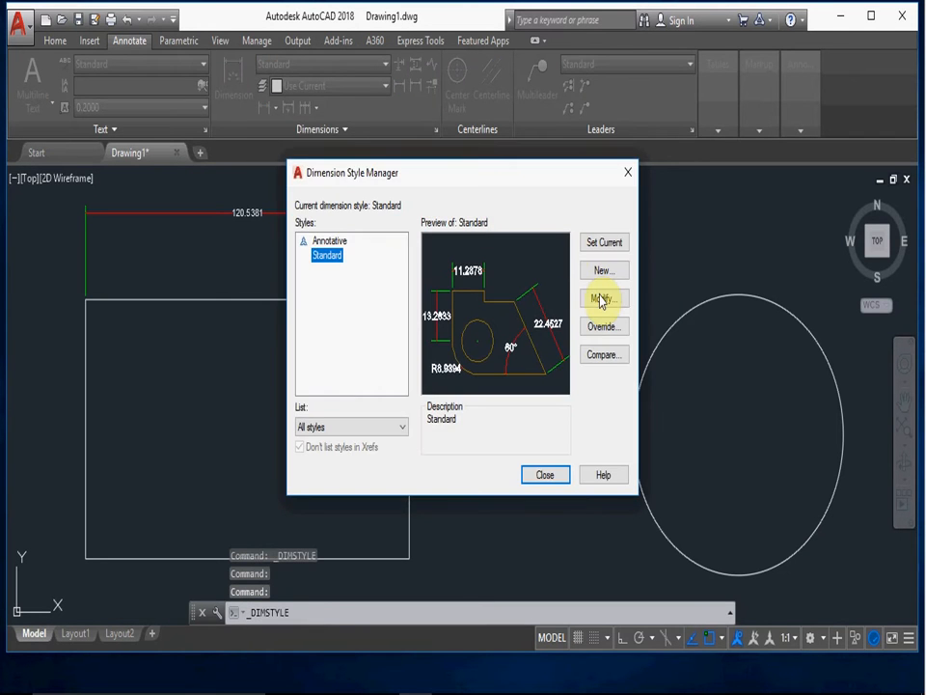
{"action": "left_click", "coordinate": [602, 296]}
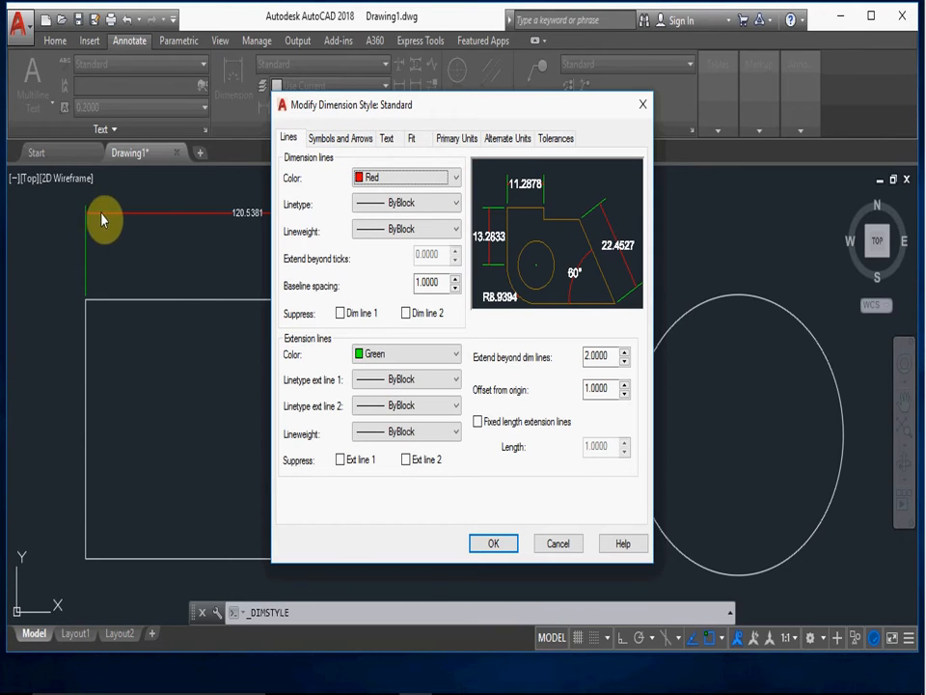
{"action": "left_click", "coordinate": [327, 142]}
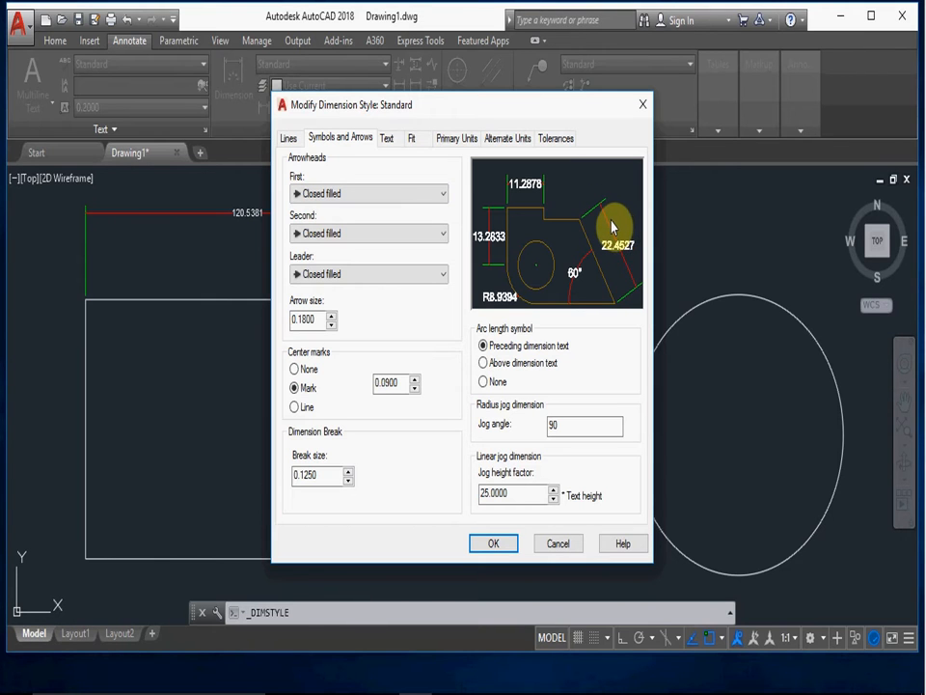
{"action": "left_click", "coordinate": [440, 192]}
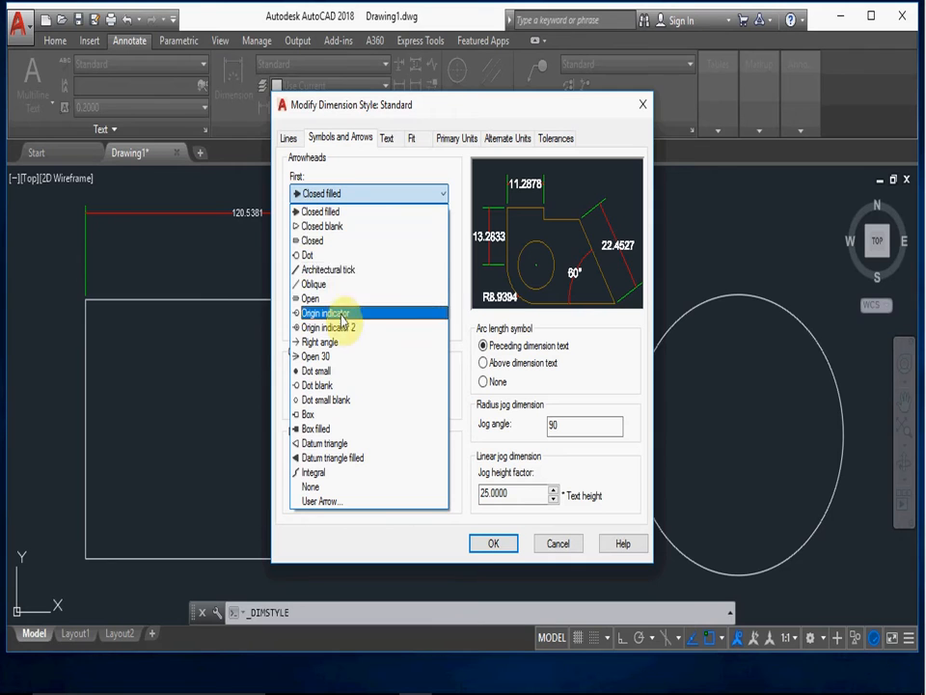
{"action": "left_click", "coordinate": [326, 228]}
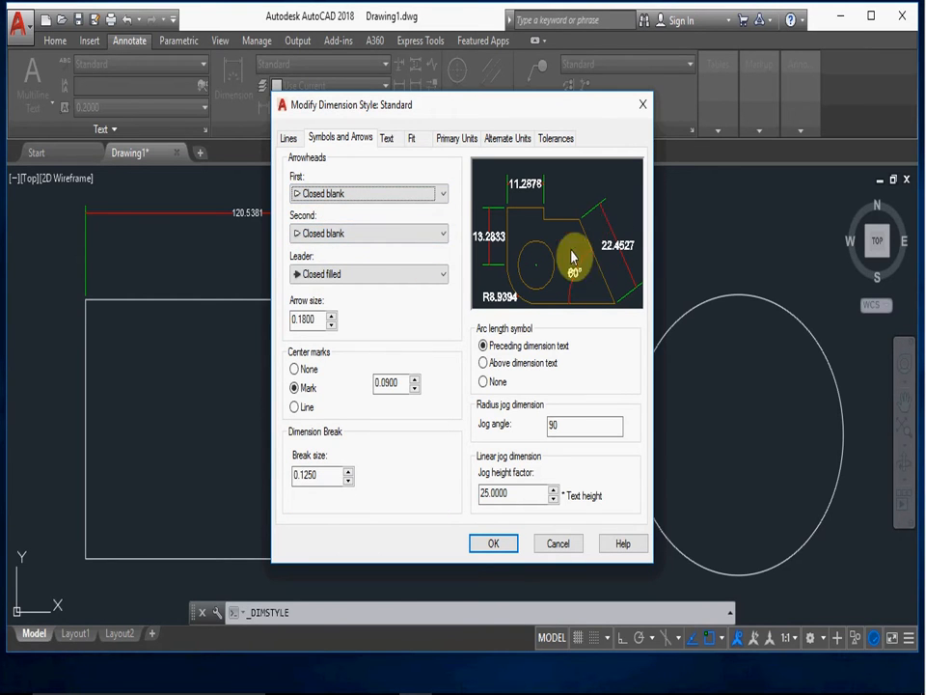
- Set the arrow size of the Standard dimension style to 2
{"action": "left_click_drag", "start_coordinate": [323, 324], "coordinate": [283, 315]}
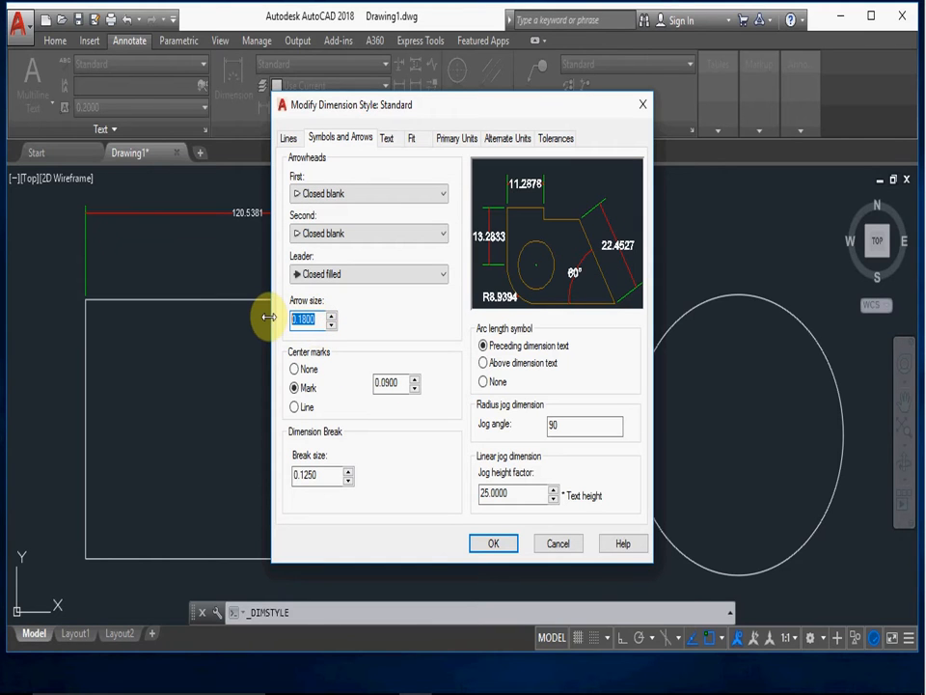
{"action": "type", "text": "1"}
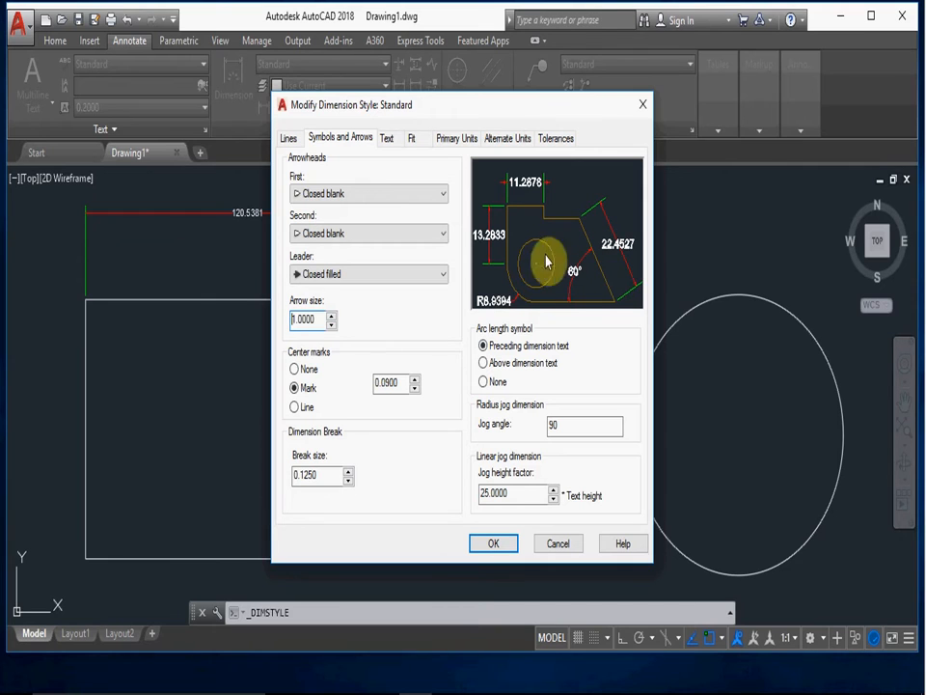
{"action": "double_click", "coordinate": [315, 326]}
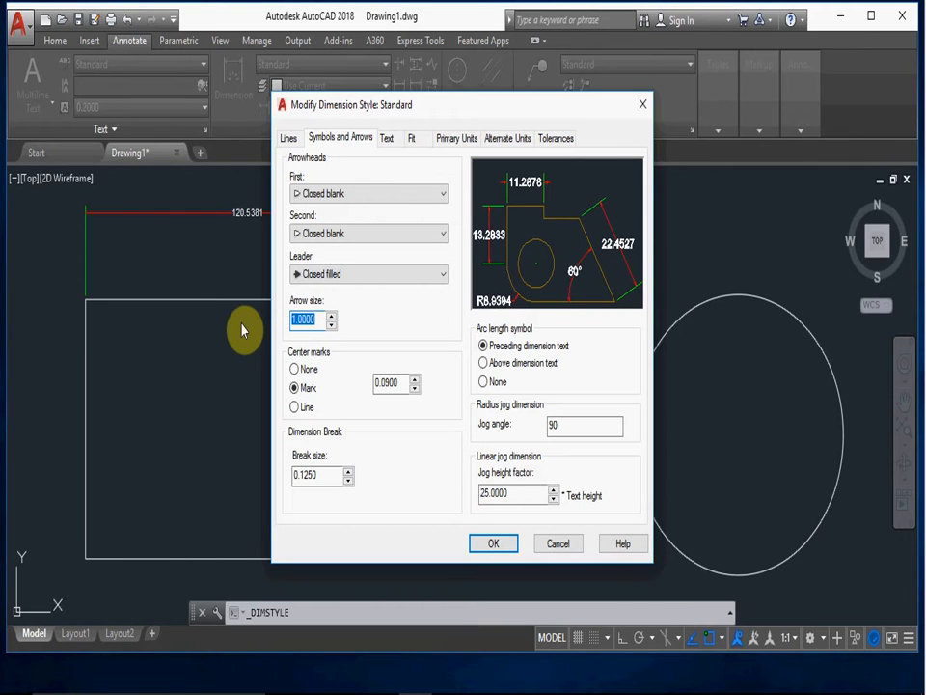
{"action": "type", "text": "2"}
{"action": "key", "text": "Return"}
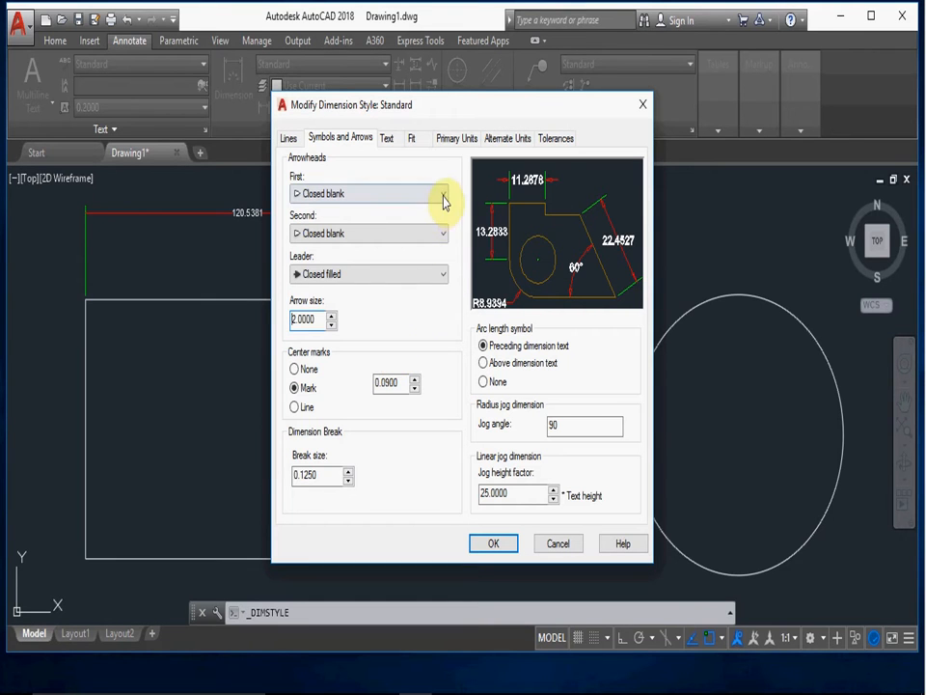
- Set the second arrowhead of the Standard dimension style to Dot, keeping Closed filled for the leader
{"action": "left_click", "coordinate": [441, 236]}
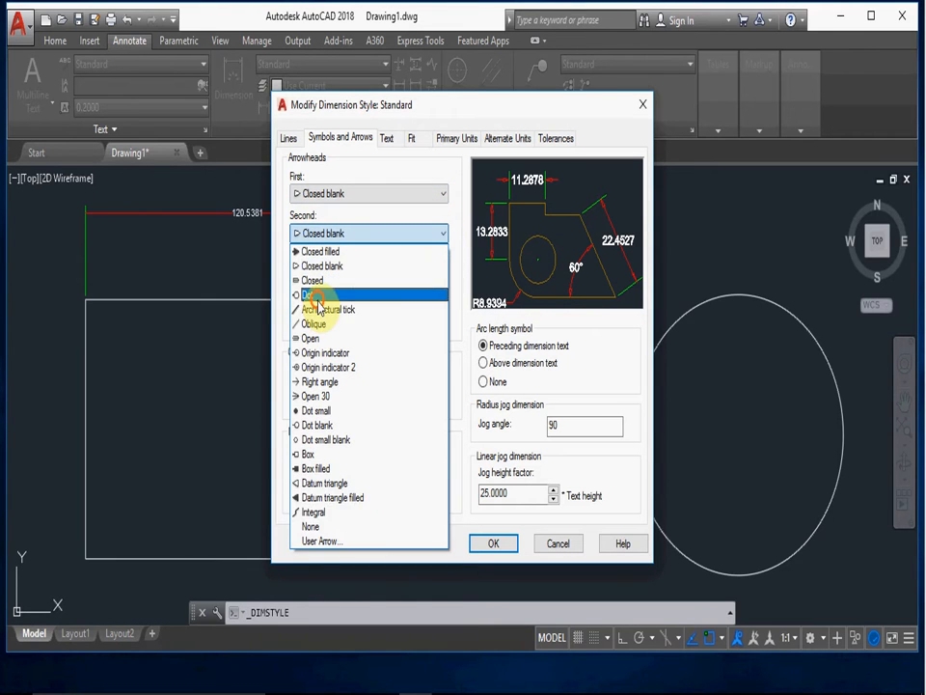
{"action": "left_click", "coordinate": [317, 295]}
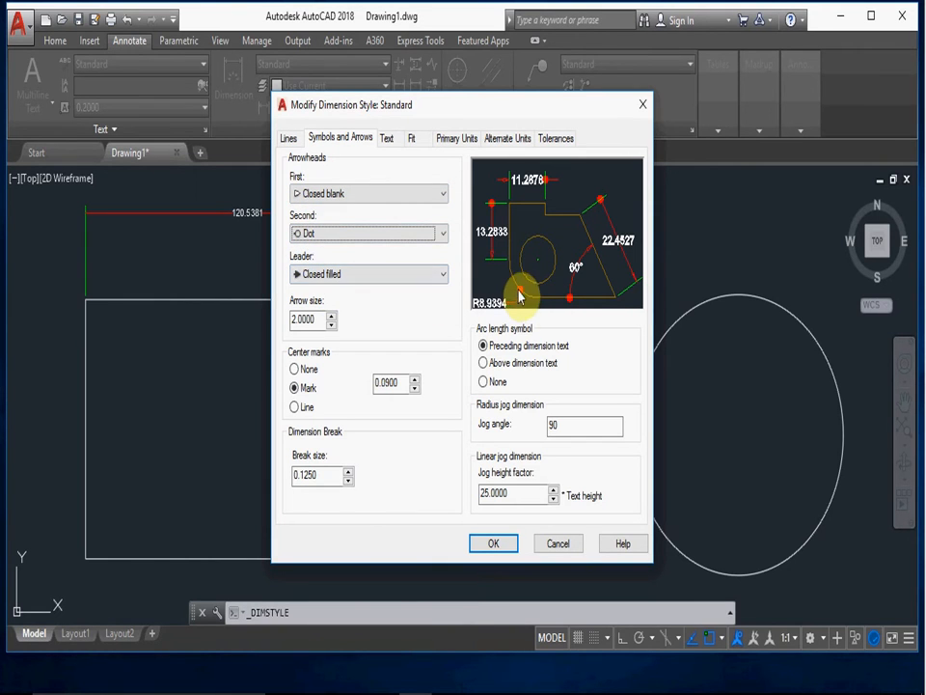
{"action": "left_click", "coordinate": [442, 276]}
{"action": "left_click", "coordinate": [442, 276]}
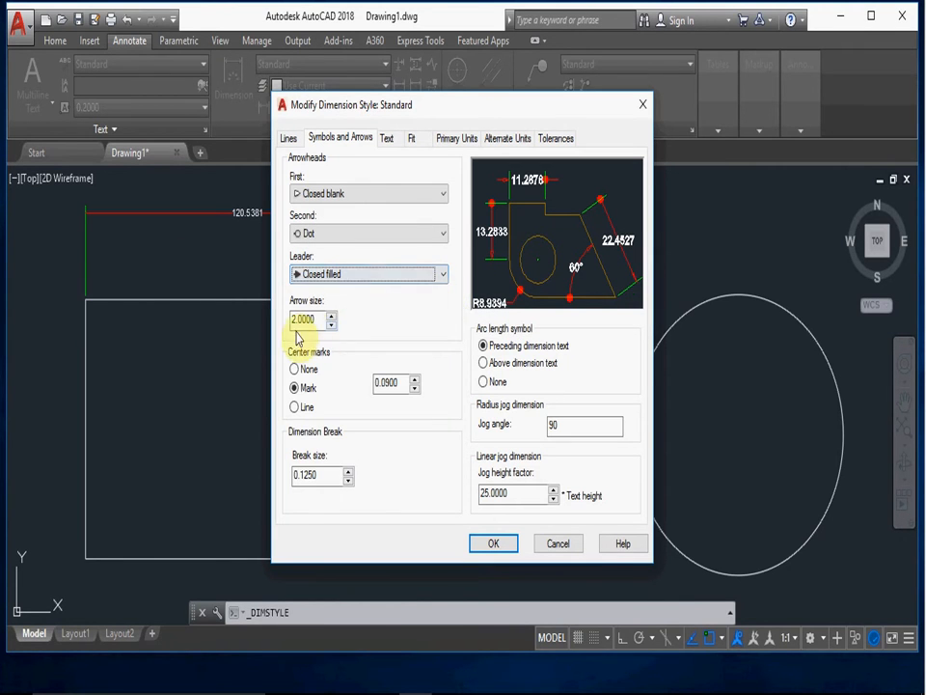
- Set the center marks to the Mark type with a size of 1
{"action": "left_click", "coordinate": [295, 408]}
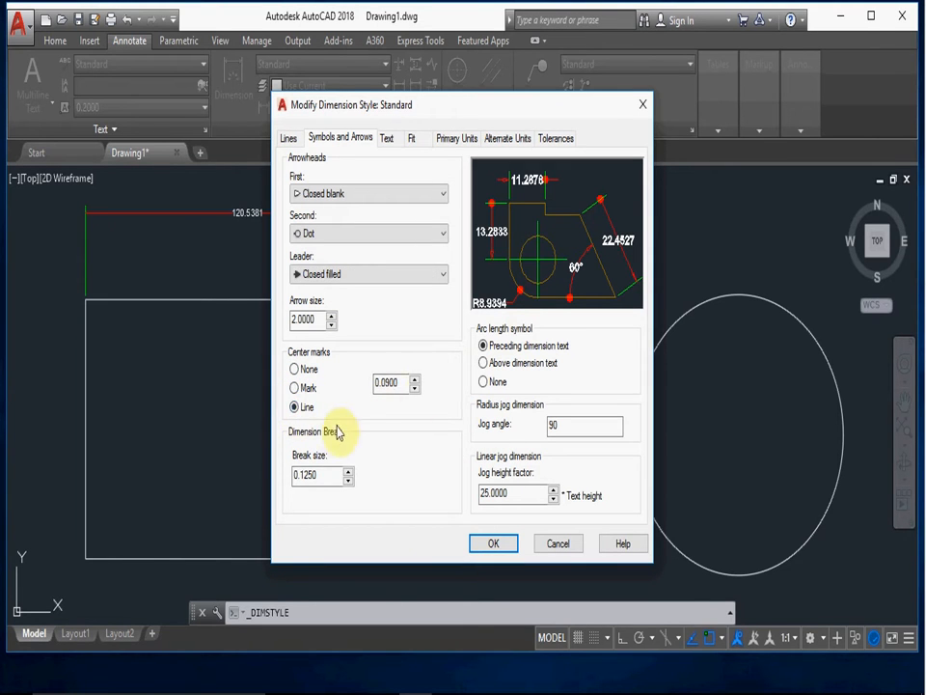
{"action": "left_click", "coordinate": [295, 388]}
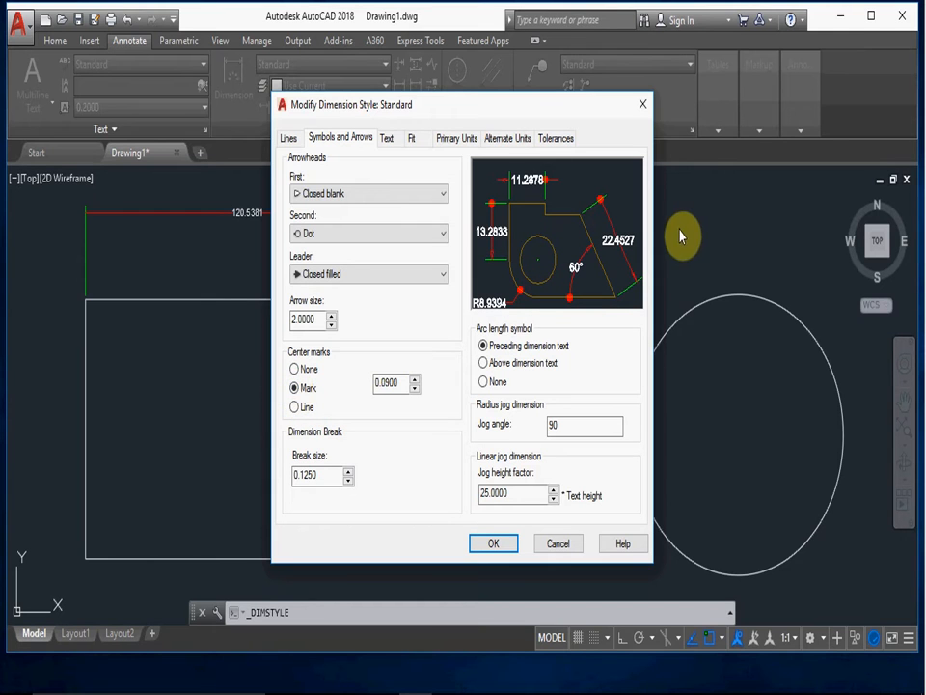
{"action": "double_click", "coordinate": [369, 381]}
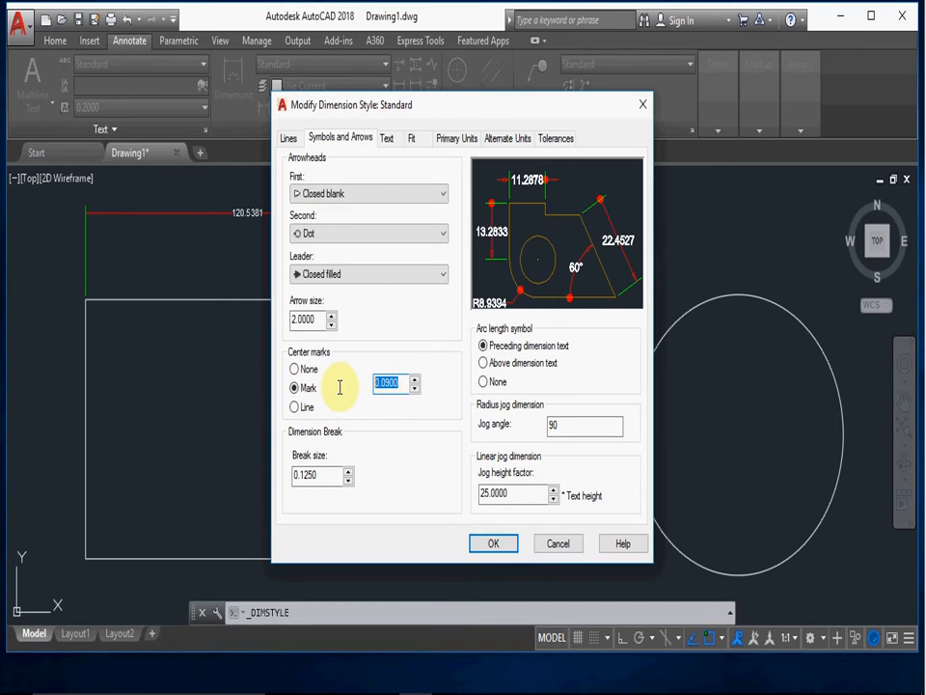
{"action": "type", "text": "1"}
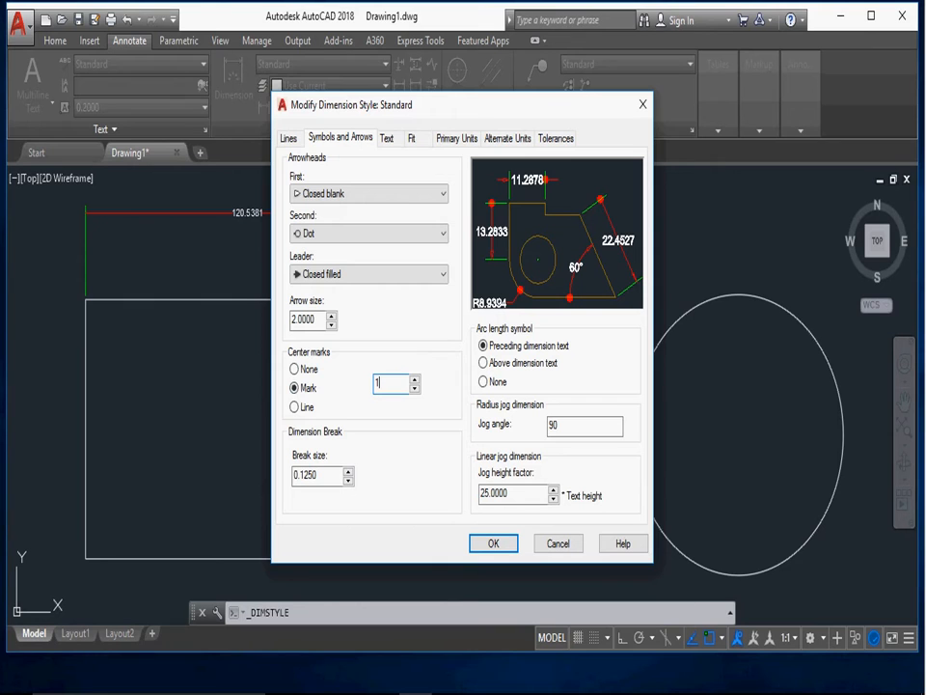
{"action": "key", "text": "Tab"}
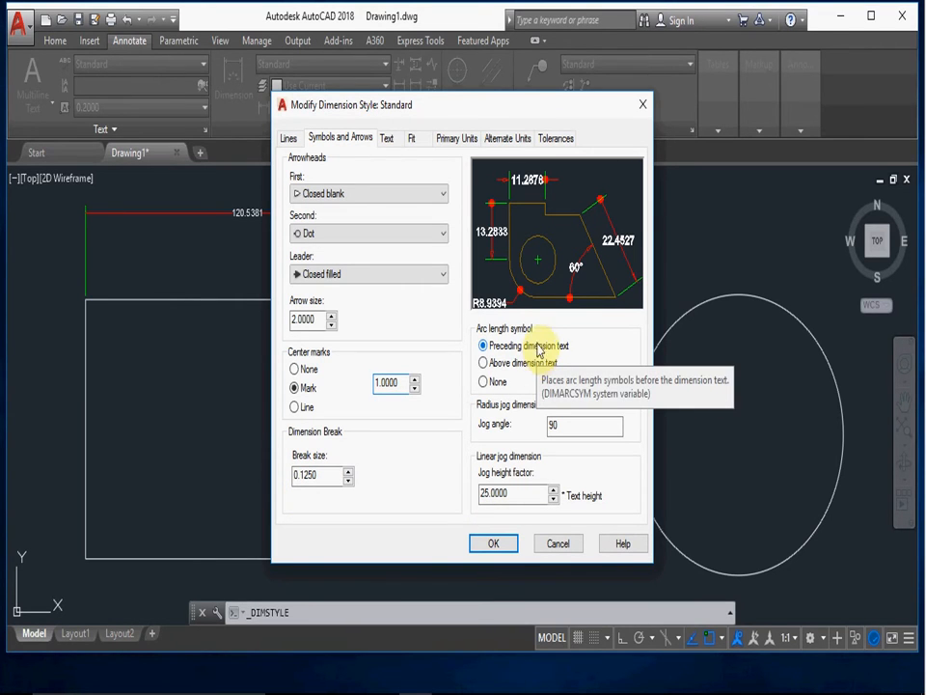
- Keep the arc length symbol preceding the dimension text, set the linear jog height factor to 1 and apply the style changes
{"action": "left_click", "coordinate": [484, 381]}
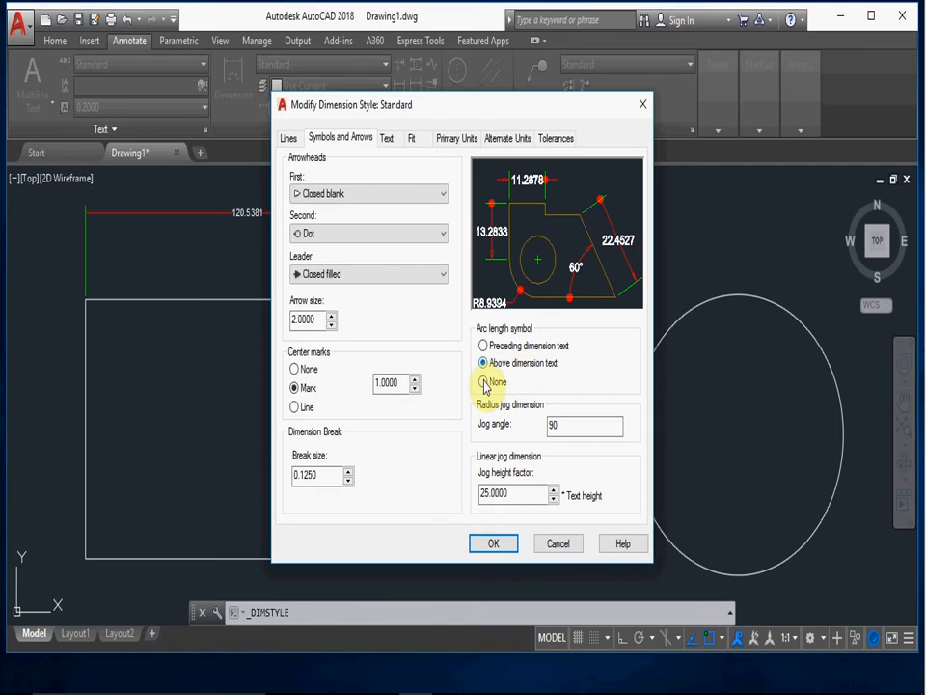
{"action": "left_click", "coordinate": [485, 344]}
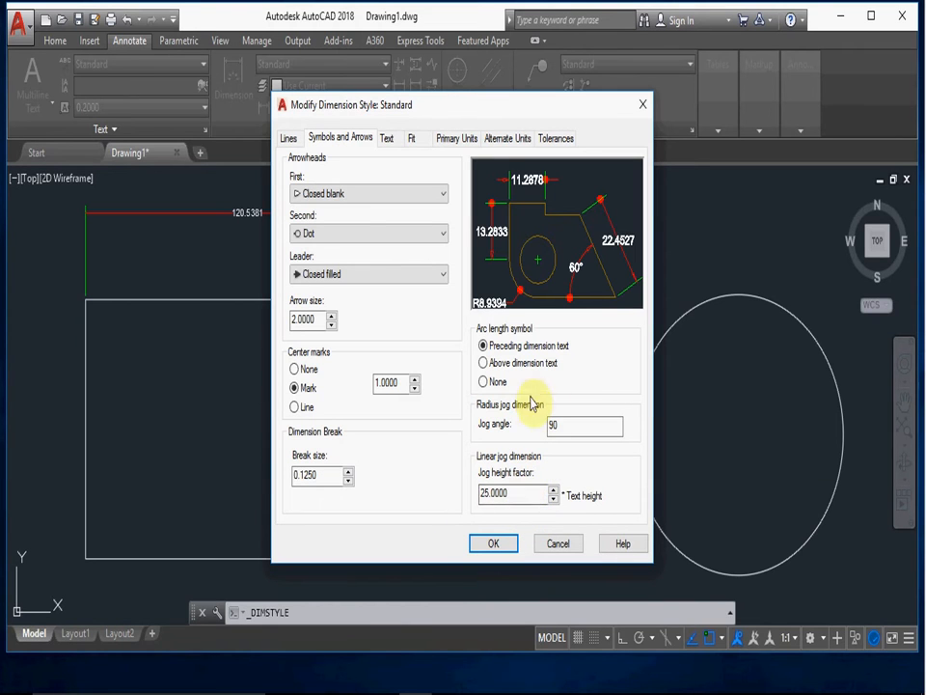
{"action": "double_click", "coordinate": [523, 492]}
{"action": "type", "text": "1"}
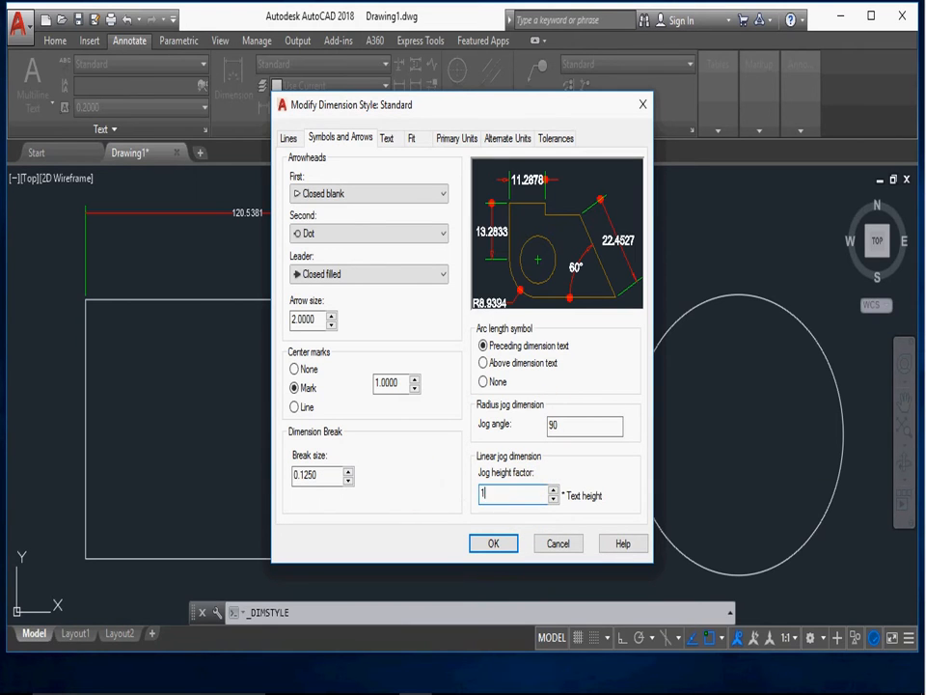
{"action": "left_click", "coordinate": [503, 547]}
{"action": "left_click", "coordinate": [539, 475]}
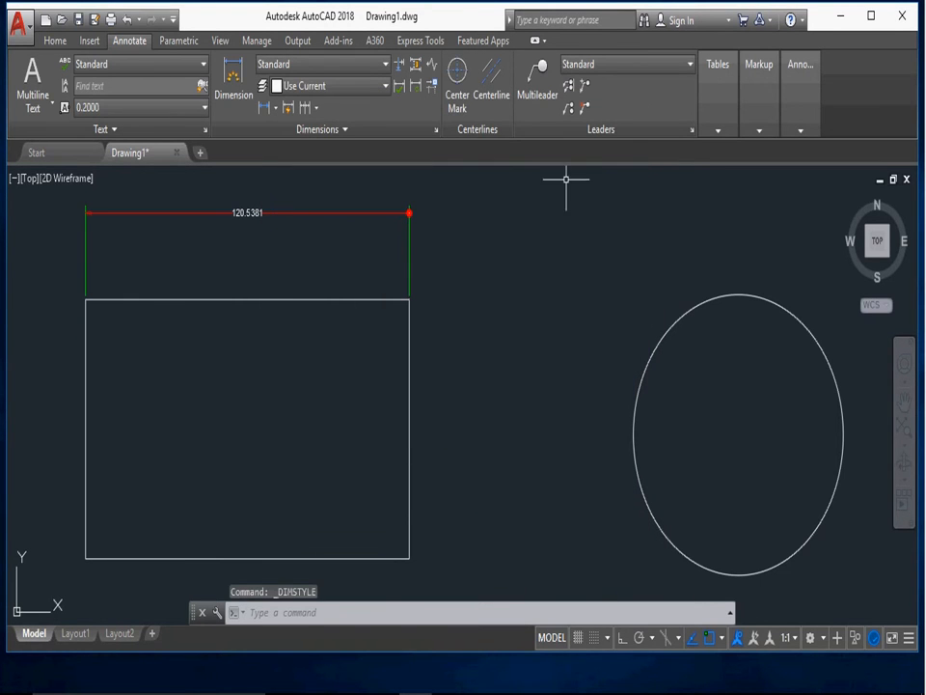
- Add a jog line to the linear dimension above the rectangle, between its text and the second arrowhead
{"action": "left_click", "coordinate": [431, 67]}
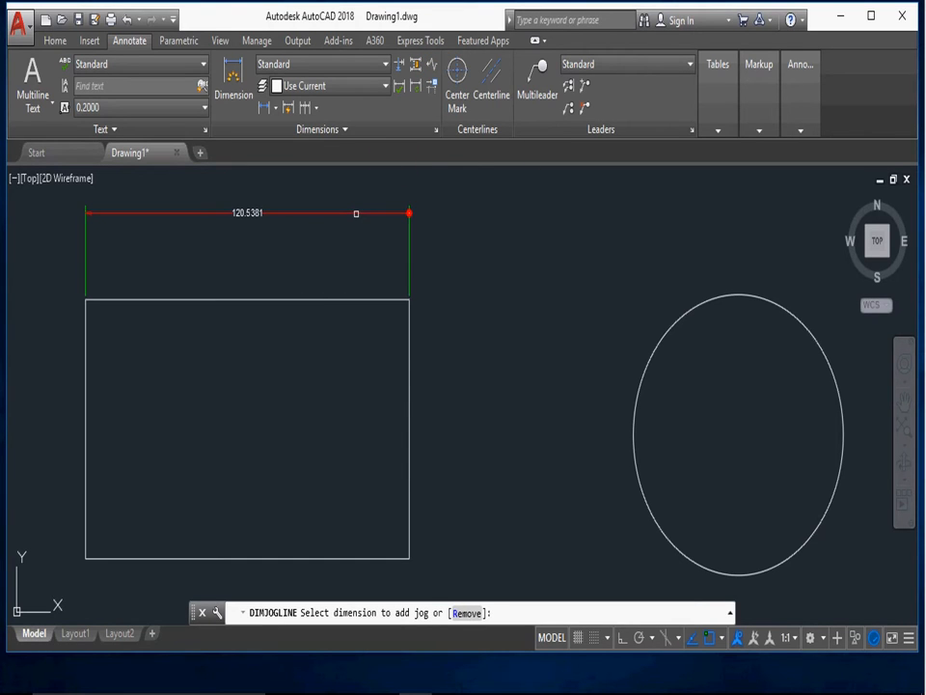
{"action": "left_click", "coordinate": [356, 213]}
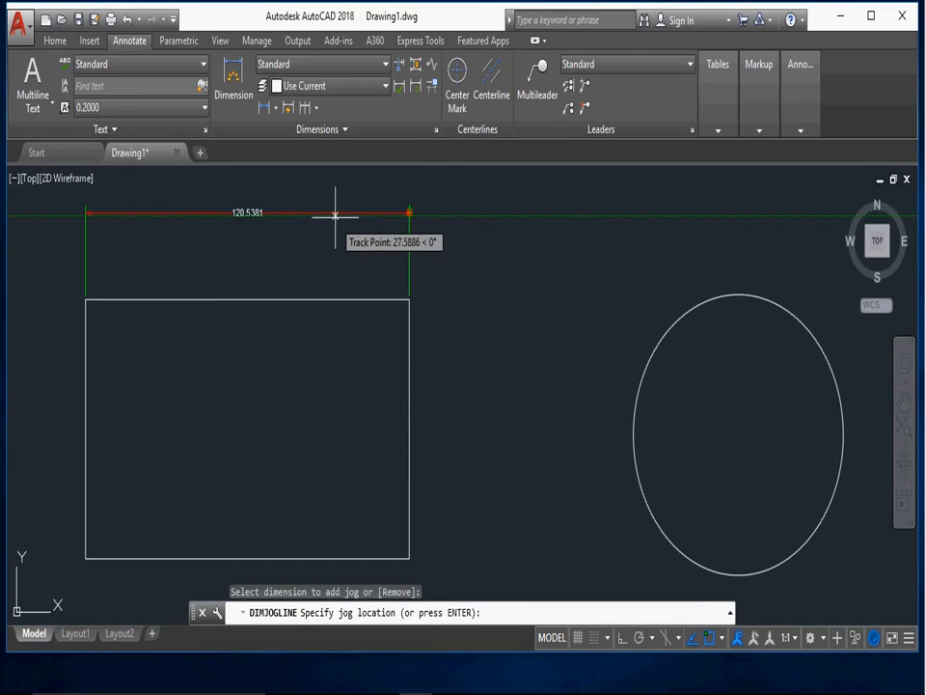
{"action": "left_click", "coordinate": [335, 213]}
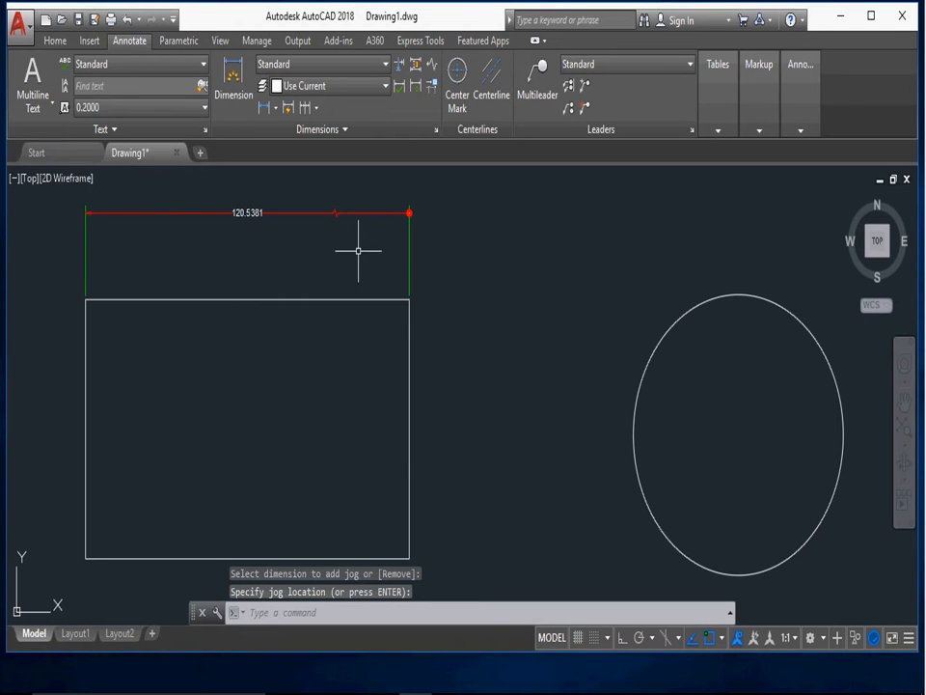
- Modify the Standard dimension style's linear jog height factor to 5, apply it and close the Dimension Style Manager
{"action": "scroll", "coordinate": [339, 241], "scroll_direction": "up", "scroll_amount": 2}
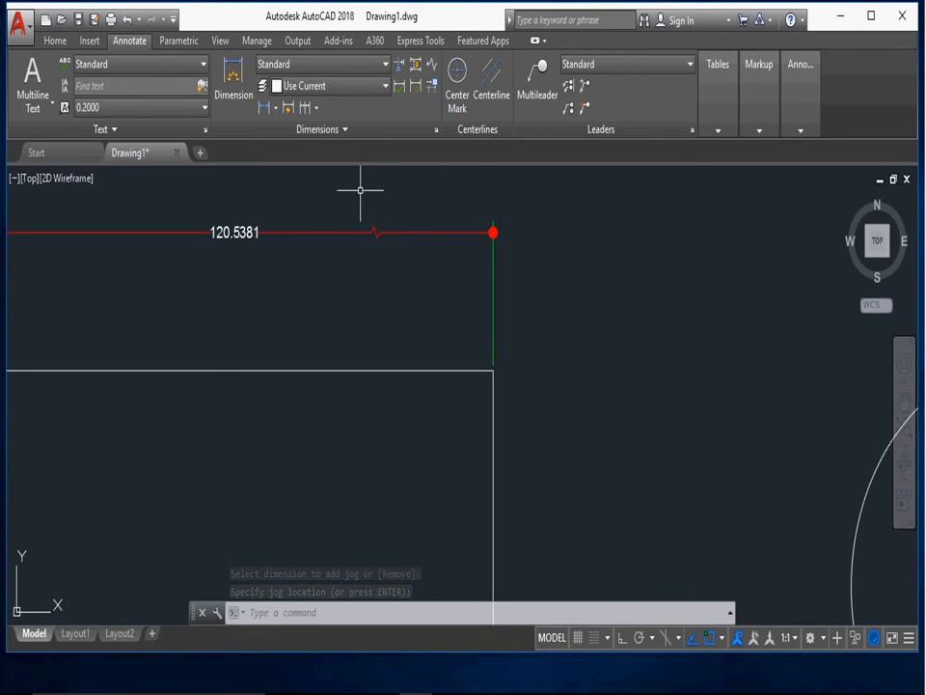
{"action": "left_click", "coordinate": [383, 66]}
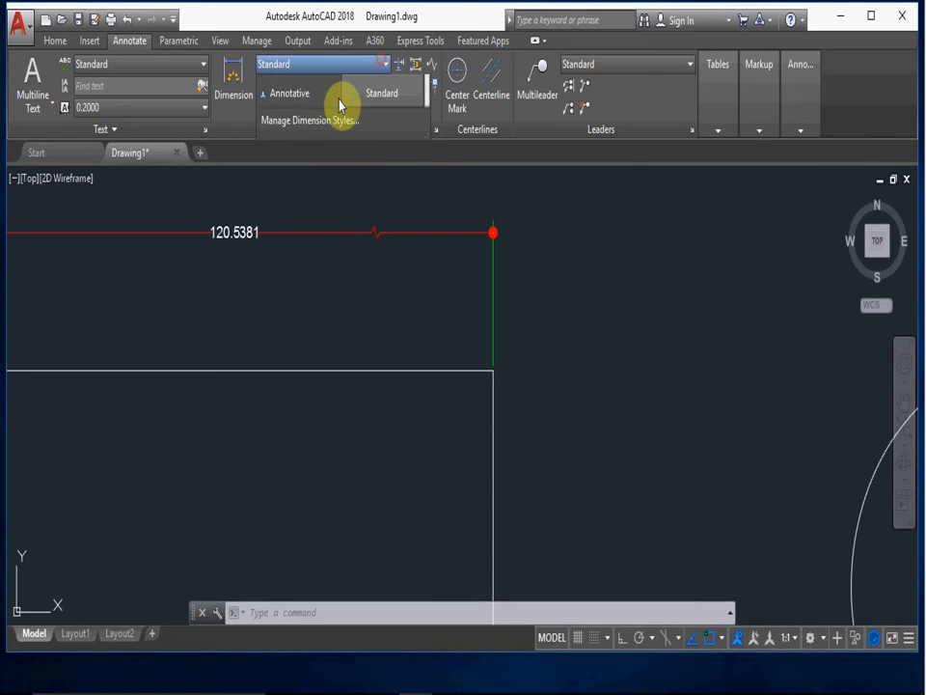
{"action": "left_click", "coordinate": [294, 177]}
{"action": "left_click", "coordinate": [603, 298]}
{"action": "double_click", "coordinate": [527, 493]}
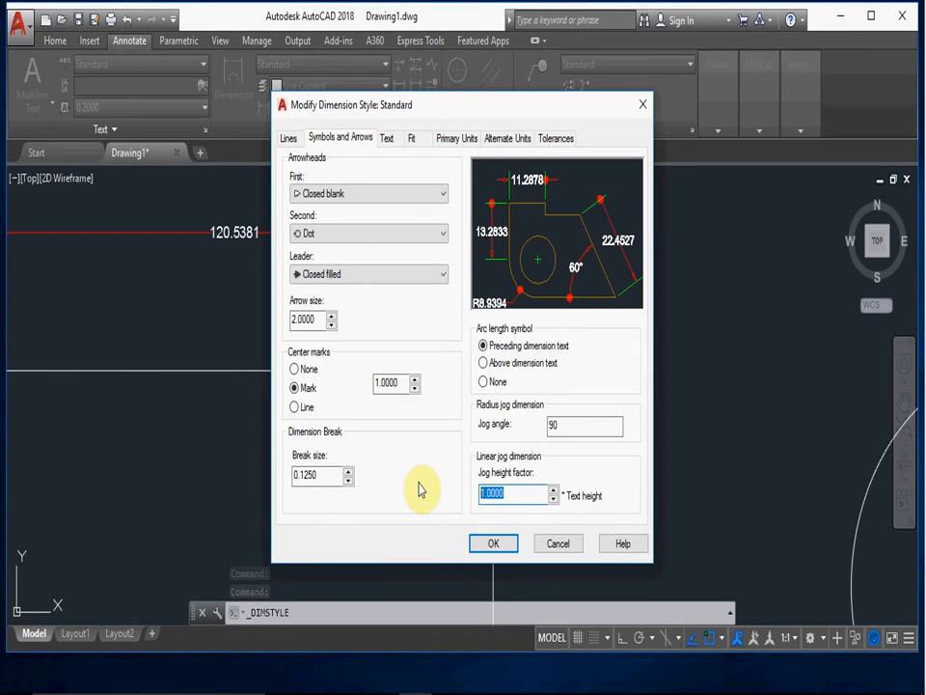
{"action": "type", "text": "5"}
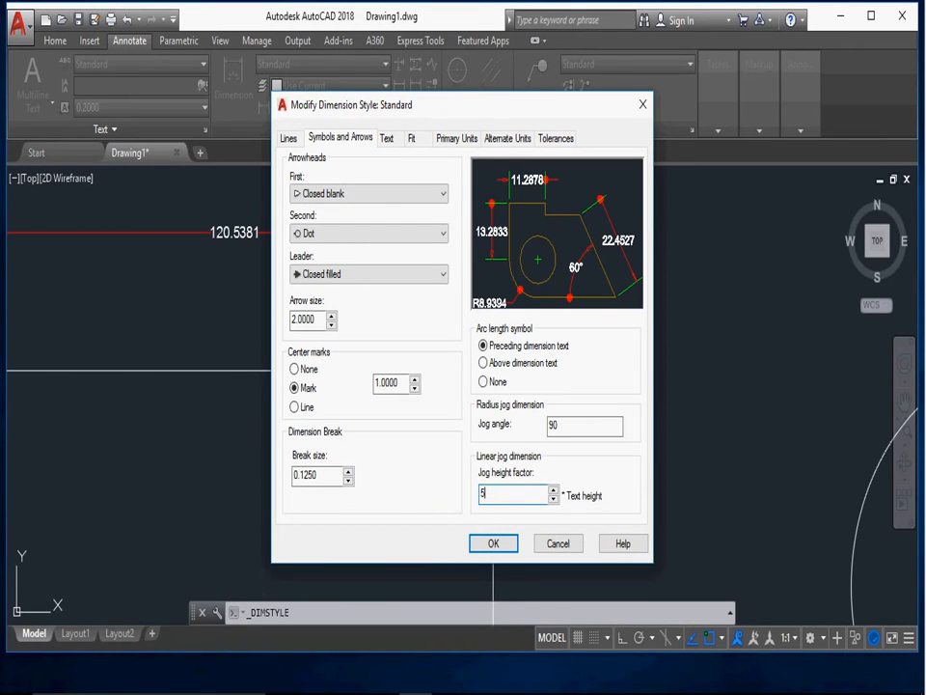
{"action": "left_click", "coordinate": [513, 543]}
{"action": "left_click", "coordinate": [544, 474]}
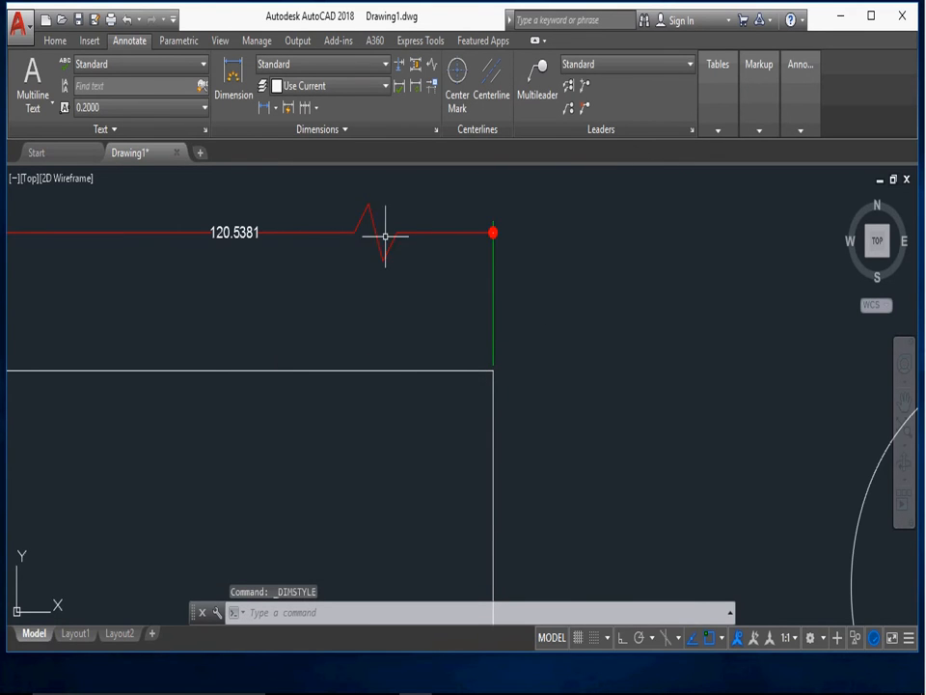
- Modify the Standard dimension style to use Blue as the text color
{"action": "scroll", "coordinate": [416, 328], "scroll_direction": "down", "scroll_amount": 4}
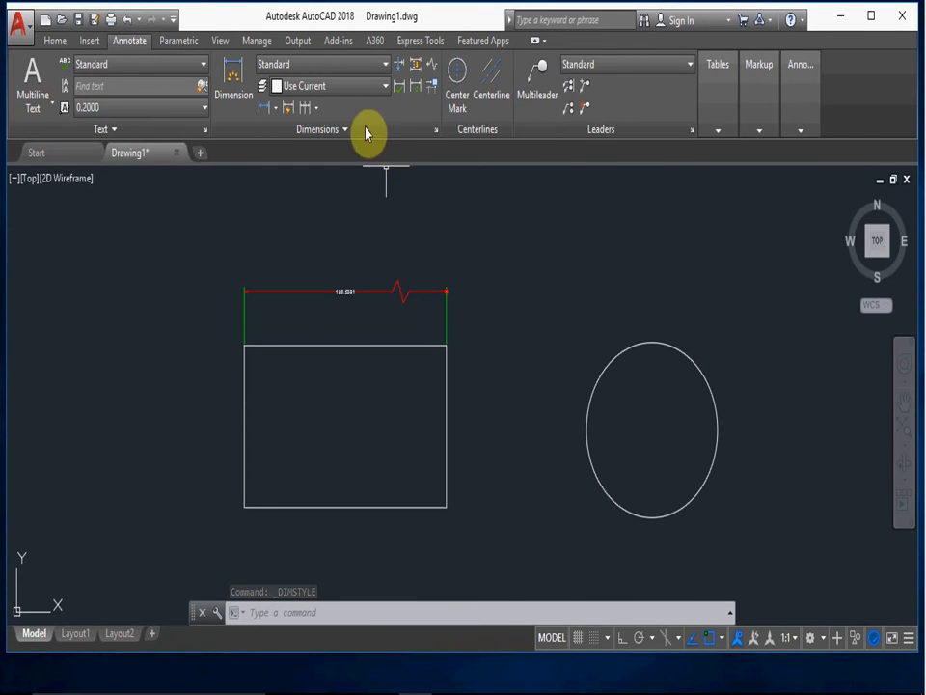
{"action": "left_click", "coordinate": [325, 66]}
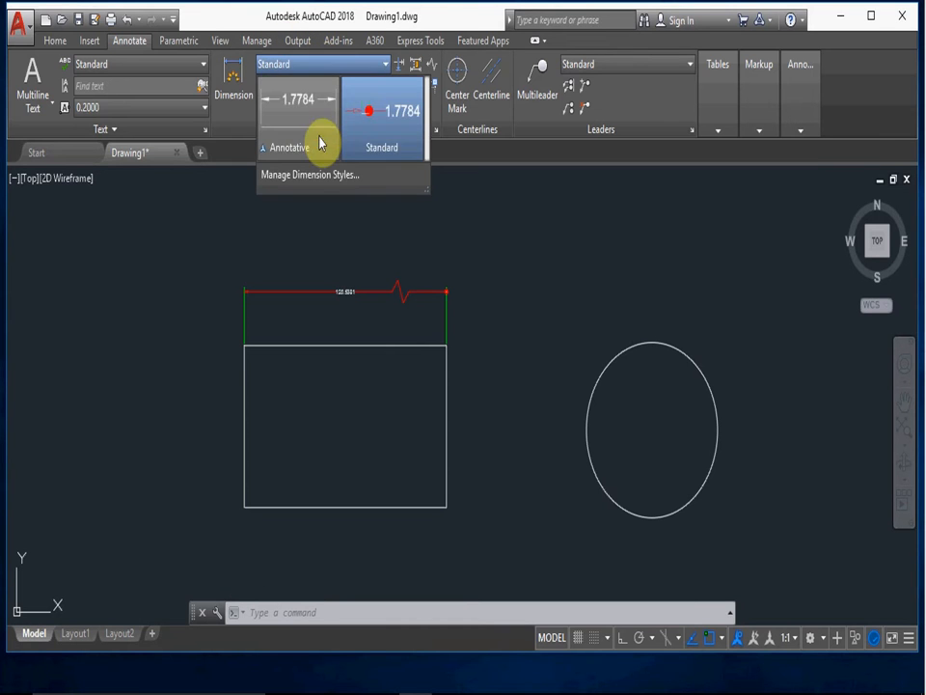
{"action": "left_click", "coordinate": [327, 178]}
{"action": "left_click", "coordinate": [603, 300]}
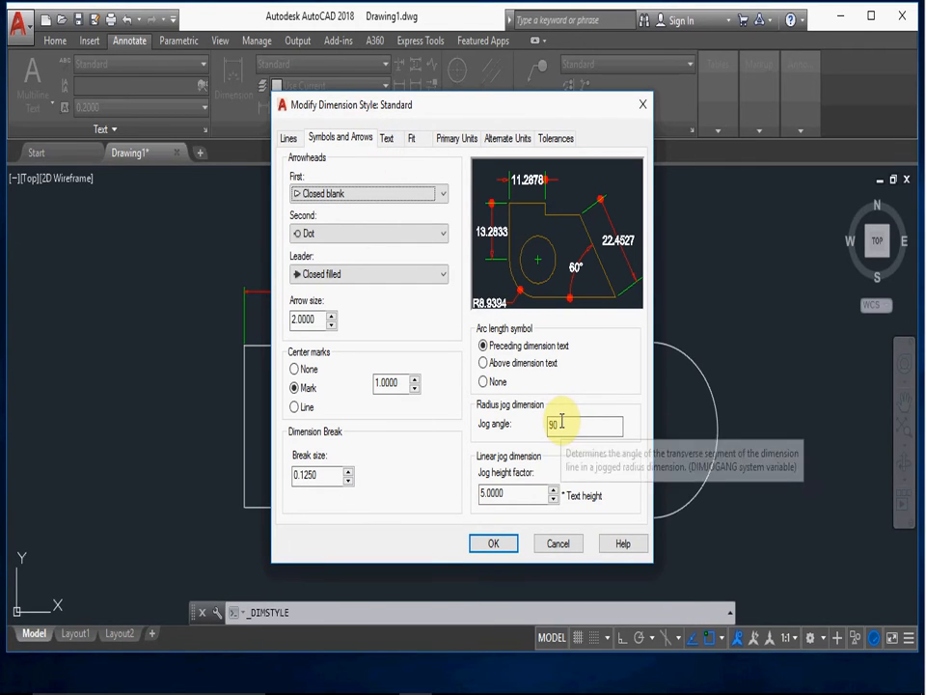
{"action": "left_click", "coordinate": [384, 140]}
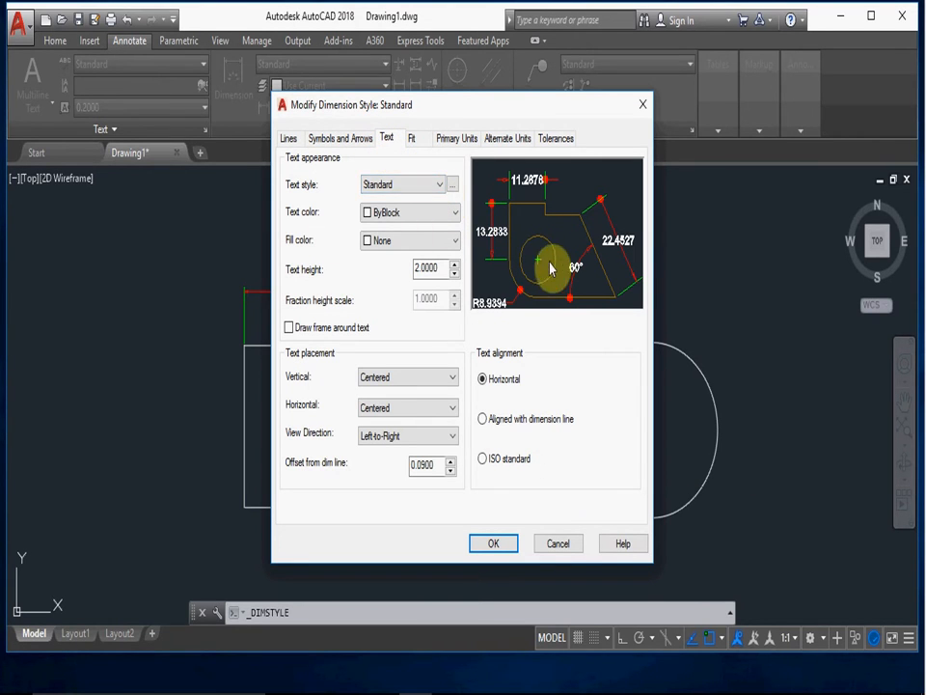
{"action": "left_click", "coordinate": [454, 212]}
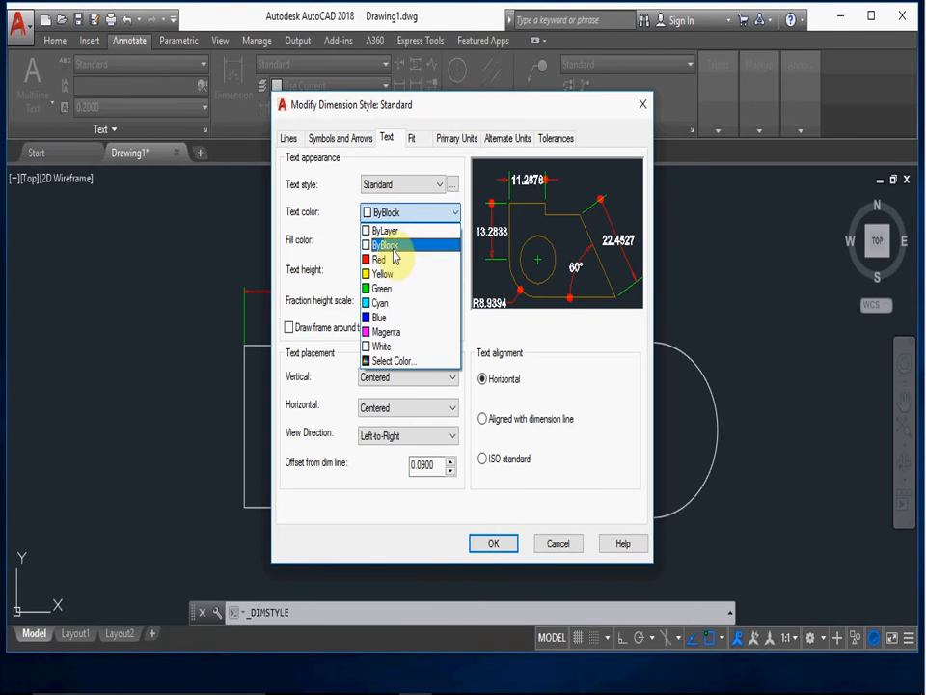
{"action": "left_click", "coordinate": [374, 318]}
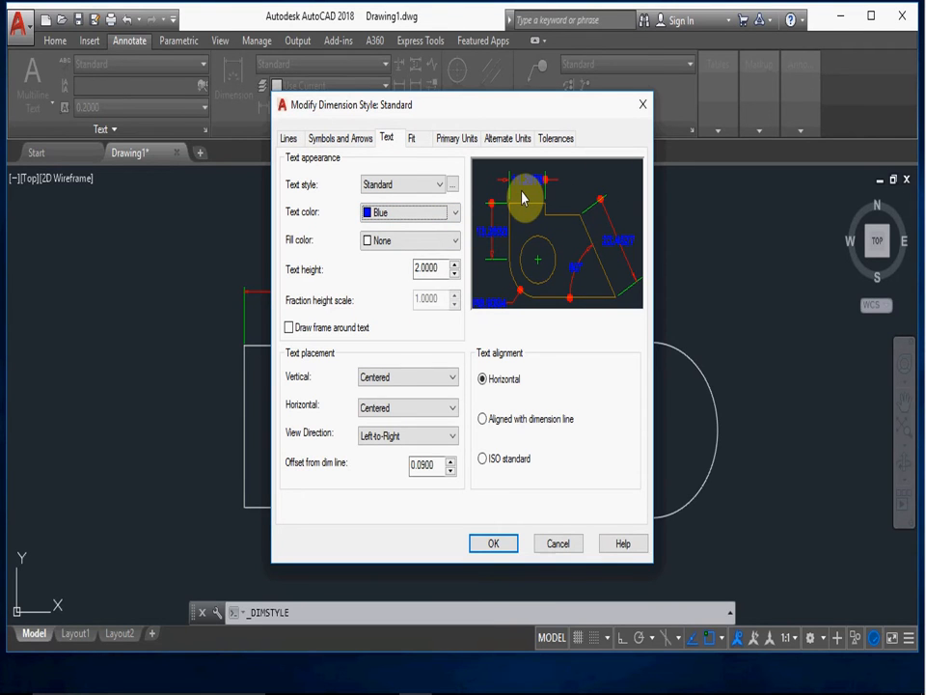
- Try Yellow as the fill color behind the dimension text and set it back to None
{"action": "left_click", "coordinate": [455, 241]}
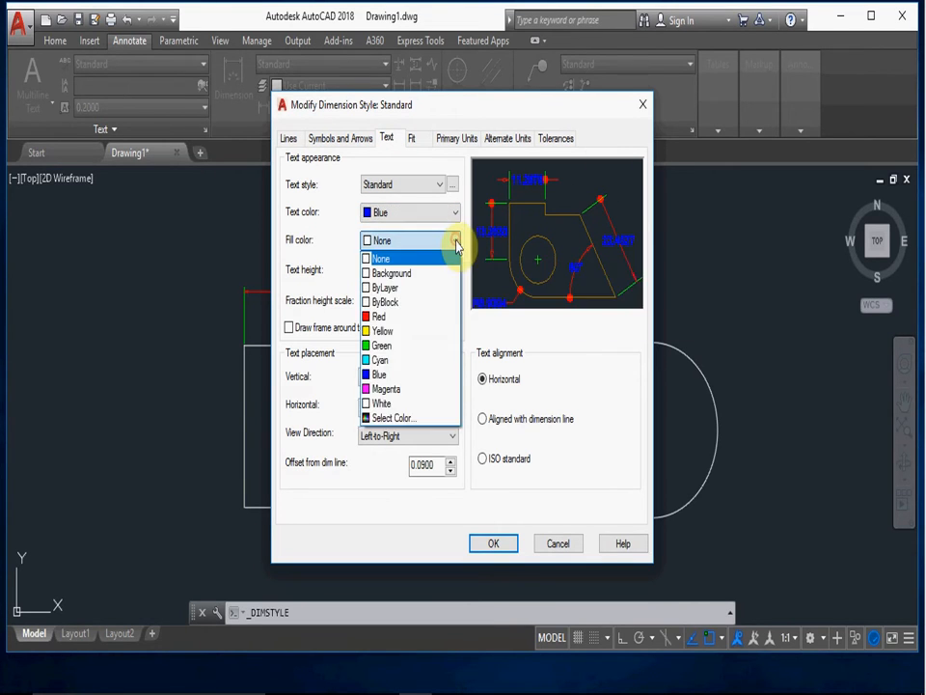
{"action": "left_click", "coordinate": [383, 333]}
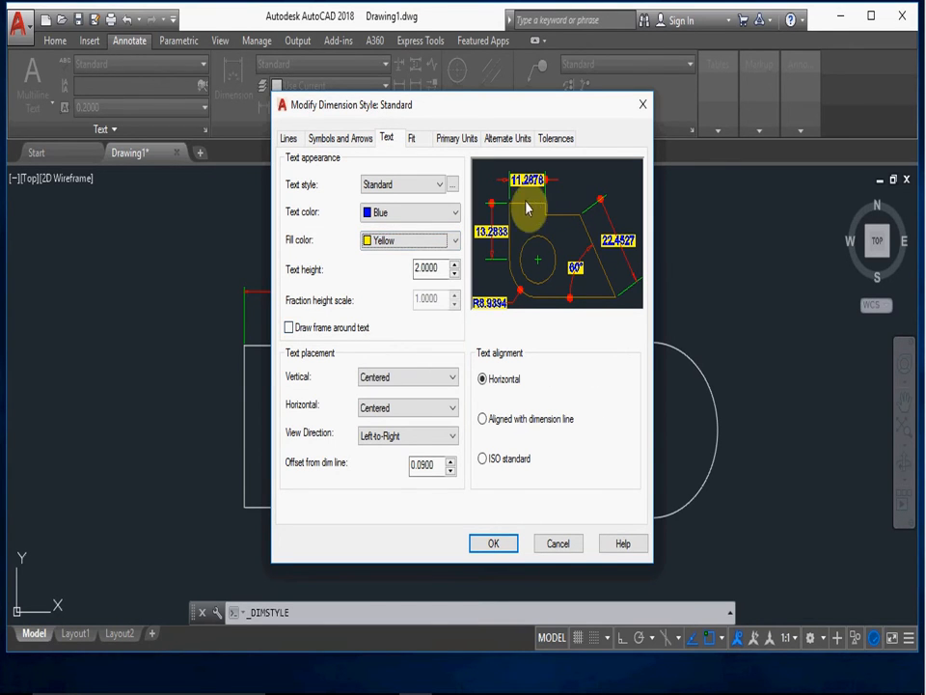
{"action": "left_click", "coordinate": [436, 240]}
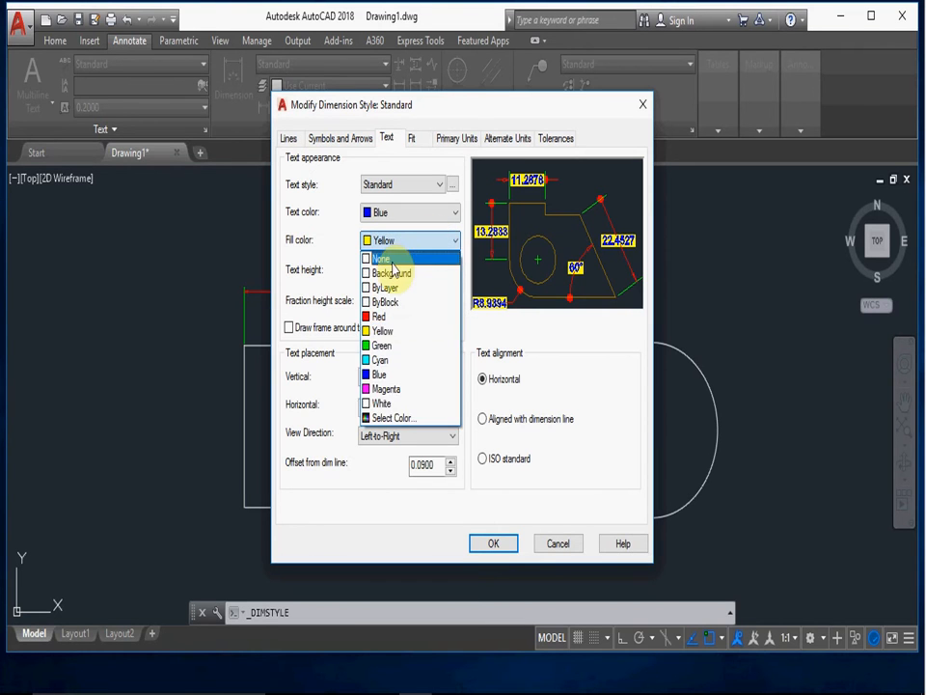
{"action": "left_click", "coordinate": [395, 258]}
- Compare dimension text heights of 5 and 2 in the preview, and set the text height to 5
{"action": "double_click", "coordinate": [425, 269]}
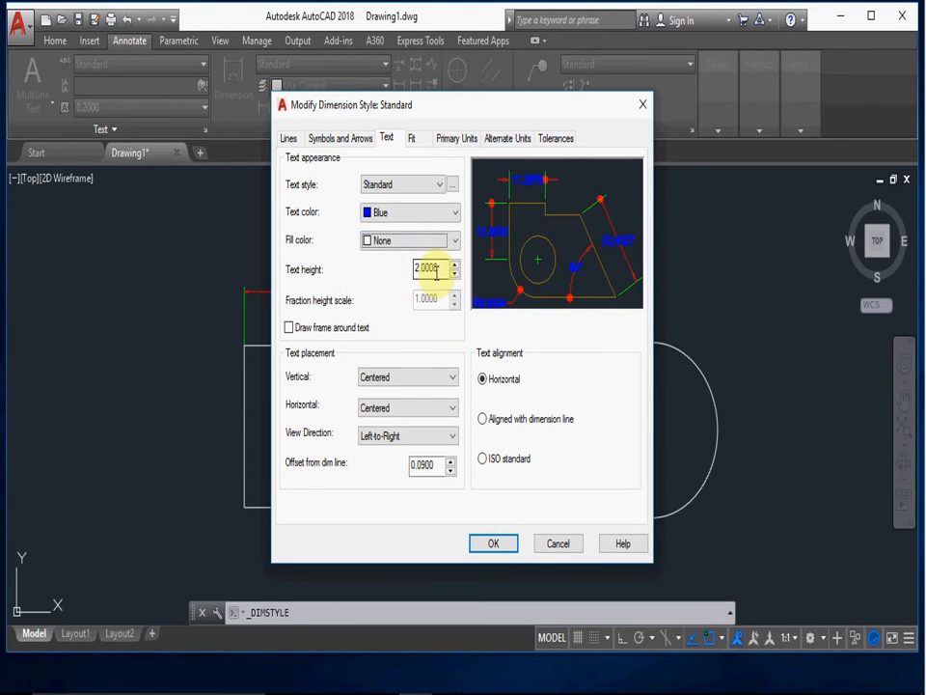
{"action": "type", "text": "5.0000"}
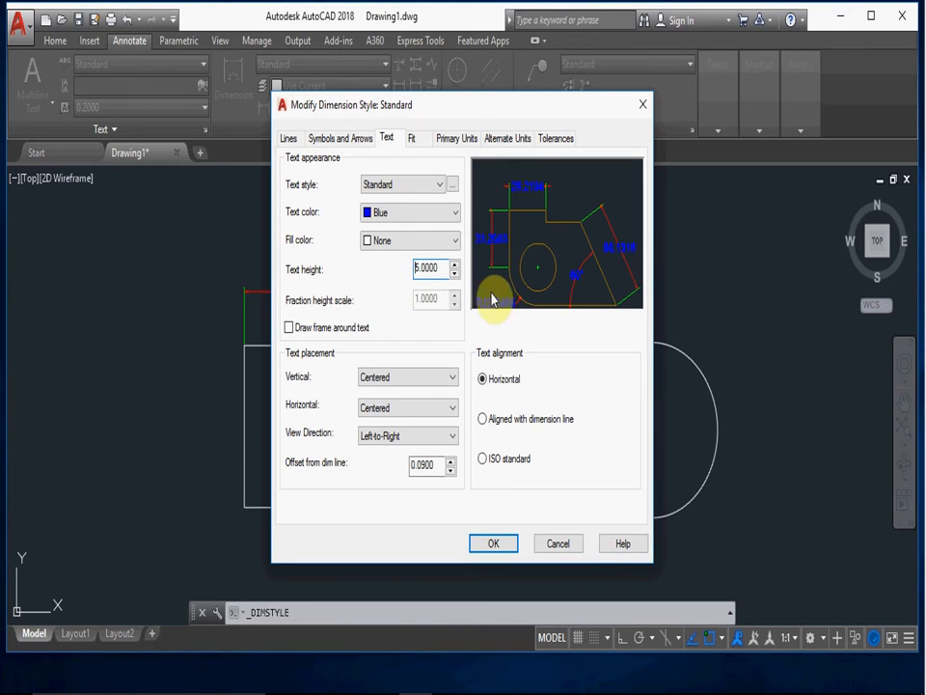
{"action": "double_click", "coordinate": [443, 269]}
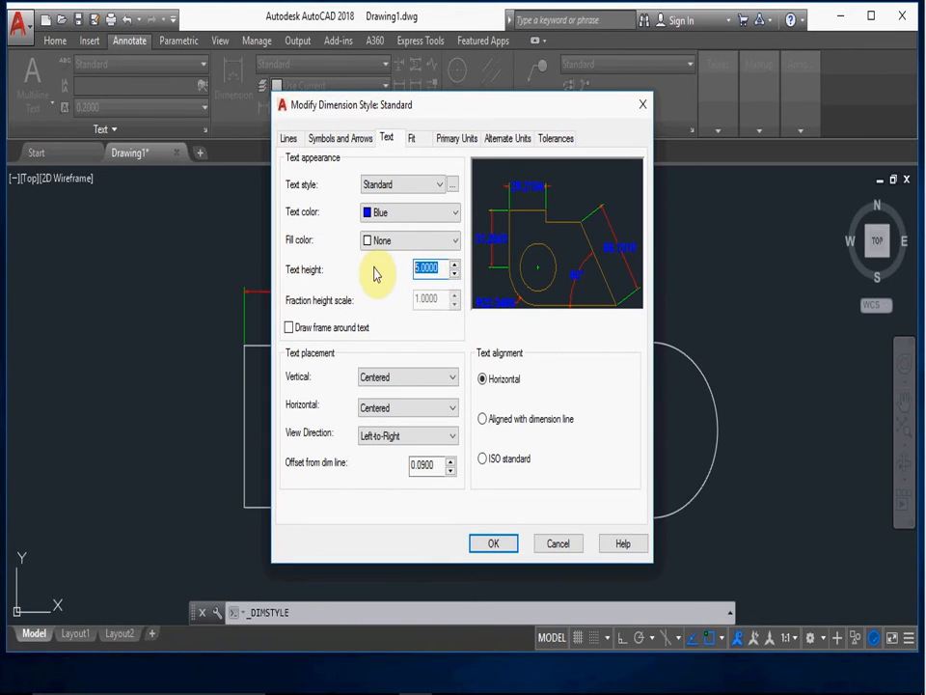
{"action": "type", "text": "2.0000"}
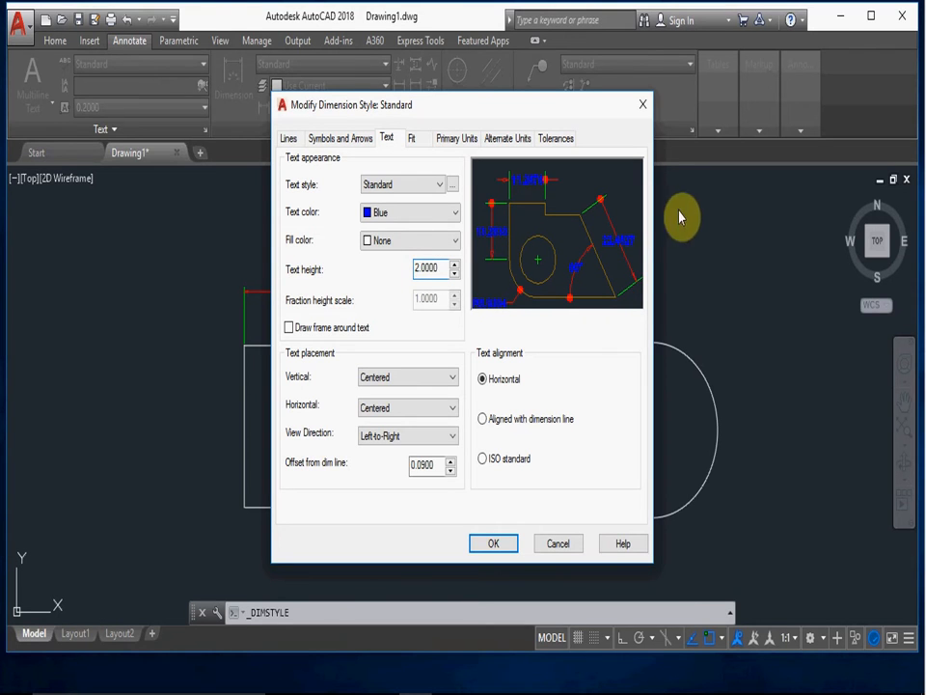
{"action": "double_click", "coordinate": [436, 269]}
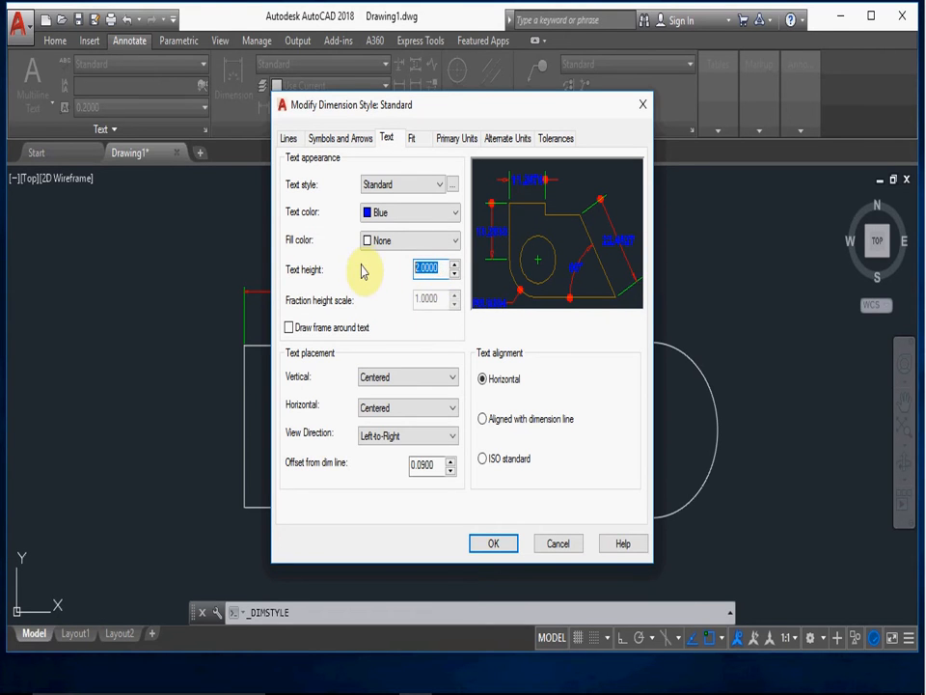
{"action": "type", "text": "5.0000"}
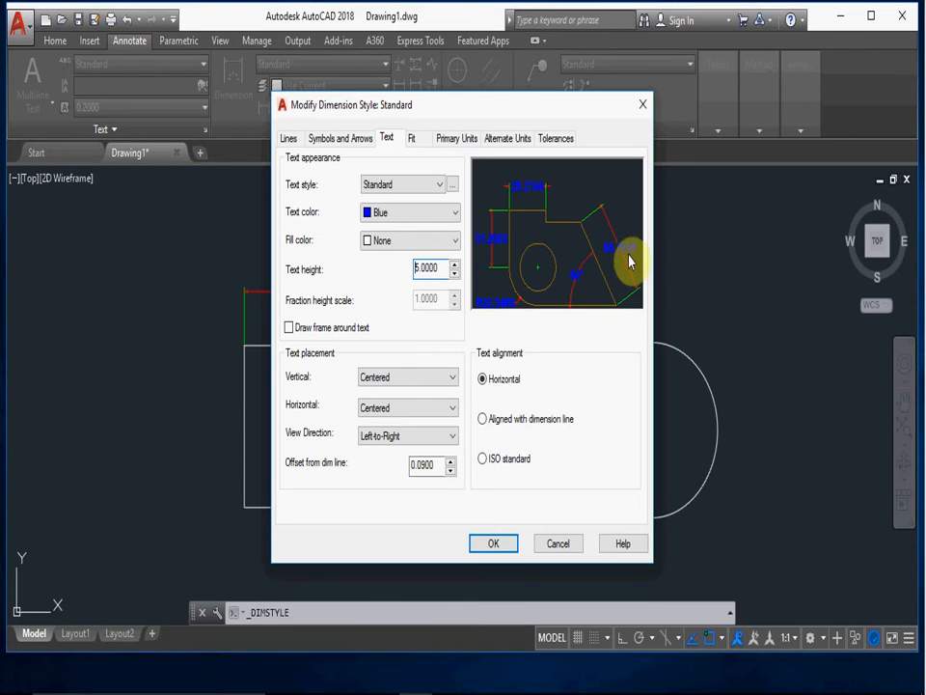
- Try a frame around the dimension text, and preview the Above, Outside, JIS and Below vertical placements before restoring Centered
{"action": "left_click", "coordinate": [289, 328]}
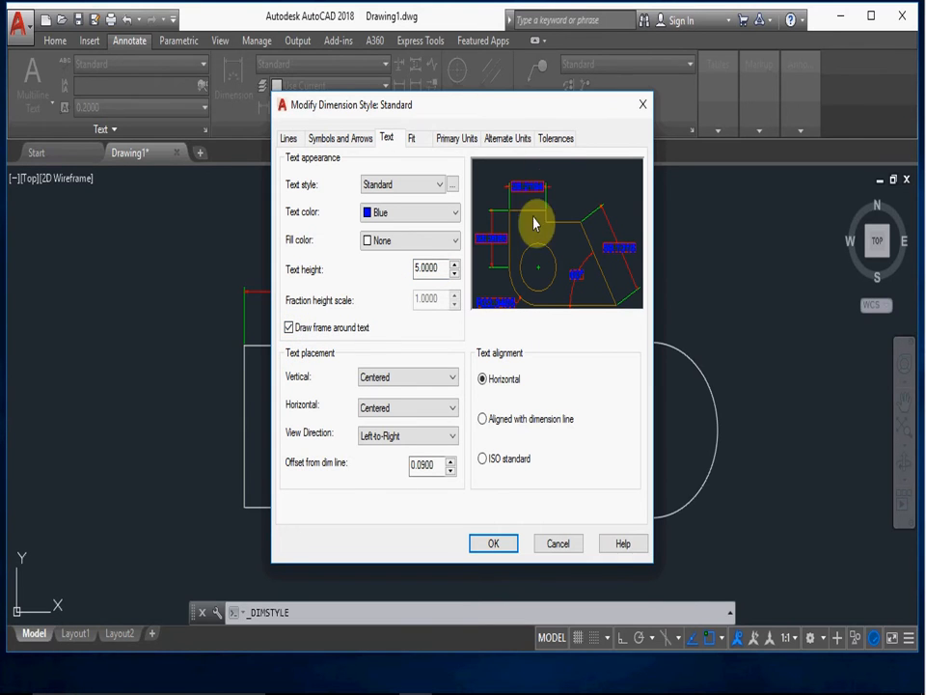
{"action": "left_click", "coordinate": [291, 329]}
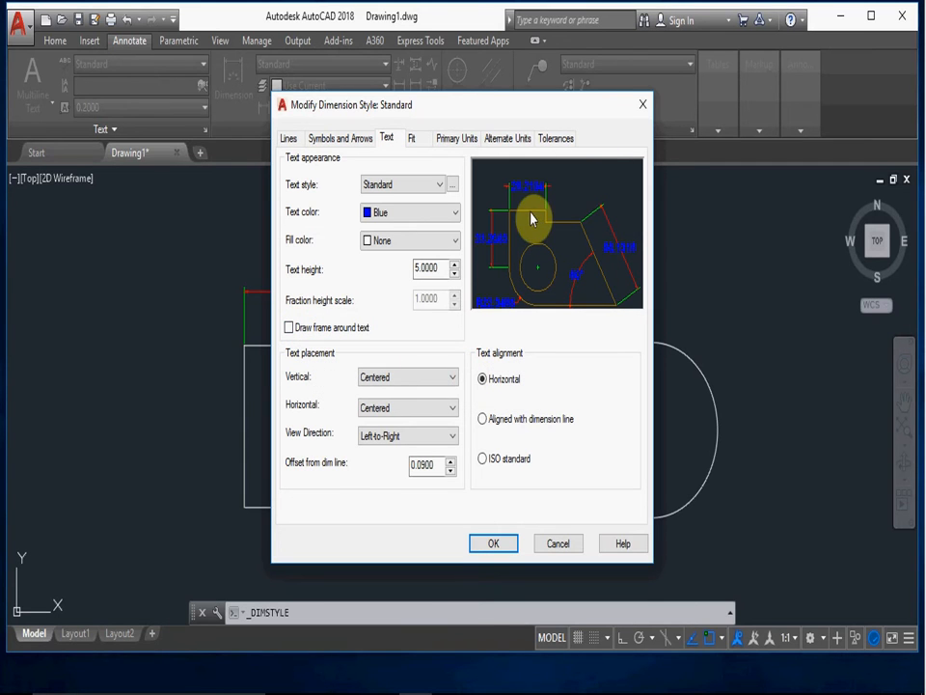
{"action": "left_click", "coordinate": [444, 379]}
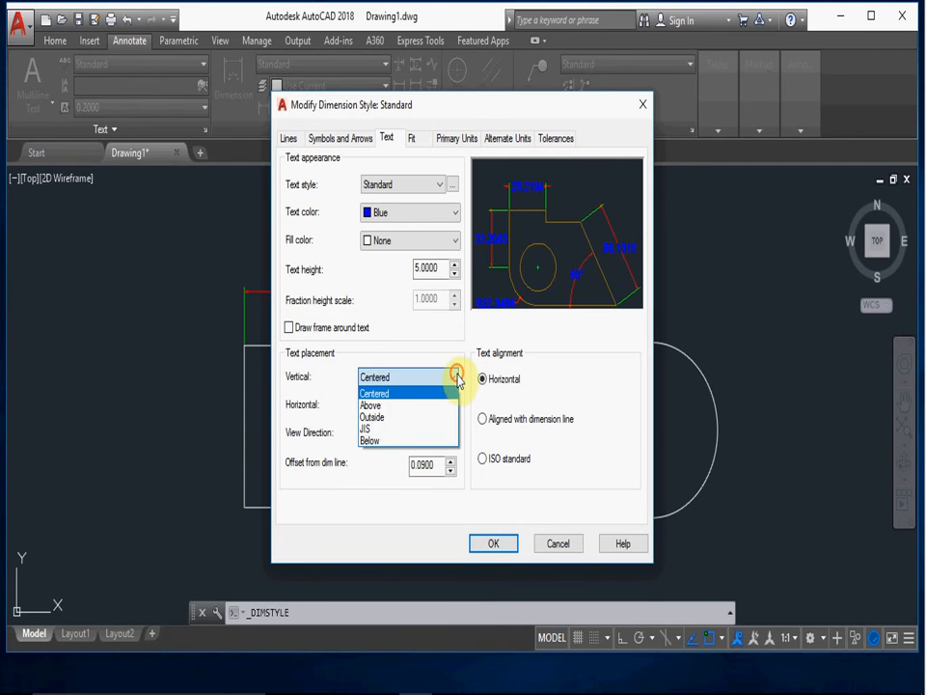
{"action": "left_click", "coordinate": [370, 407]}
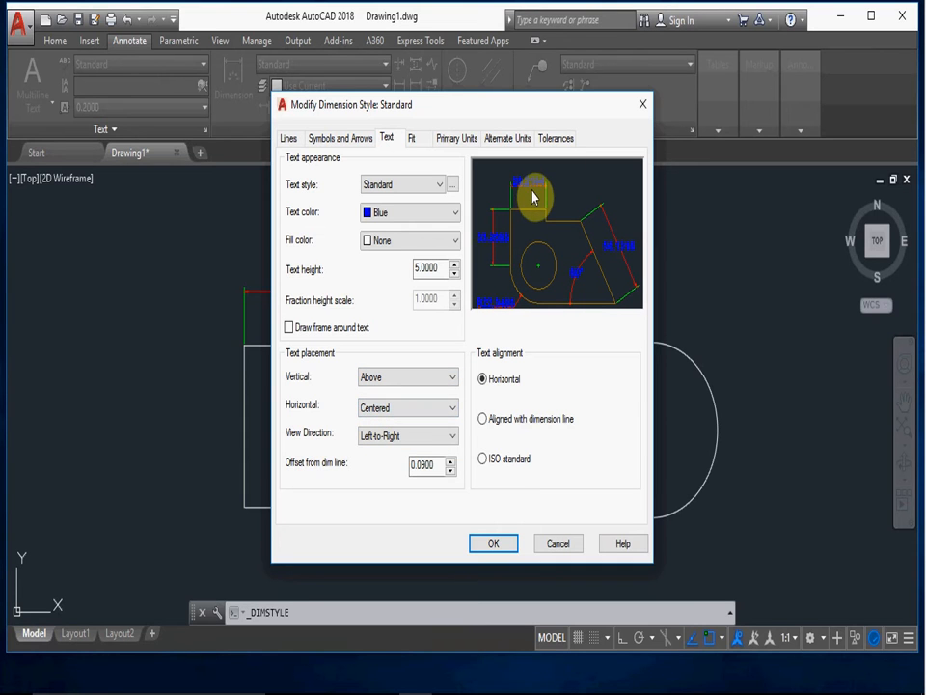
{"action": "left_click", "coordinate": [452, 377]}
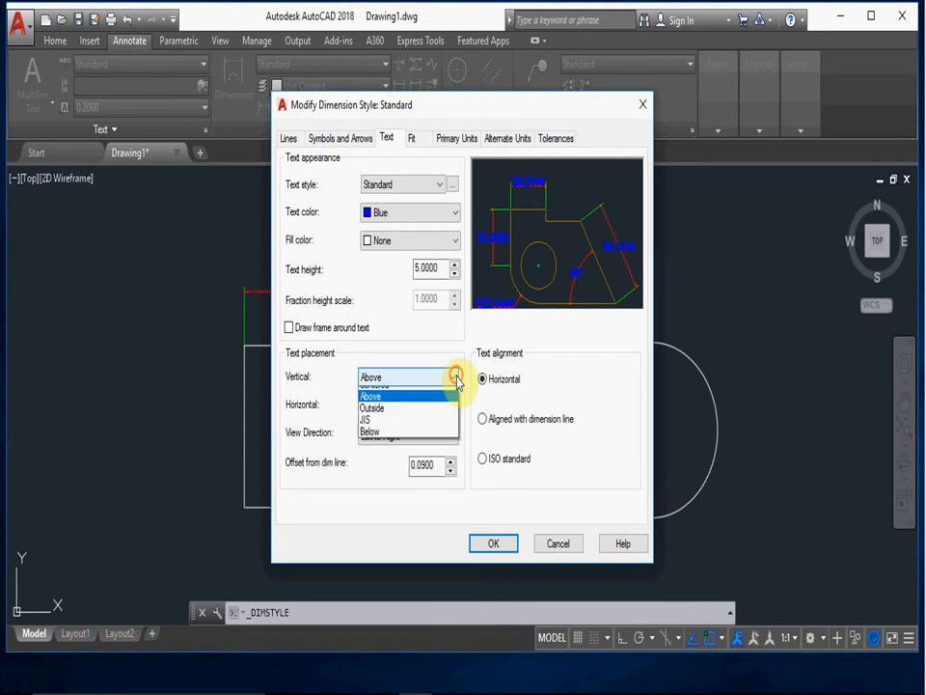
{"action": "left_click", "coordinate": [373, 408]}
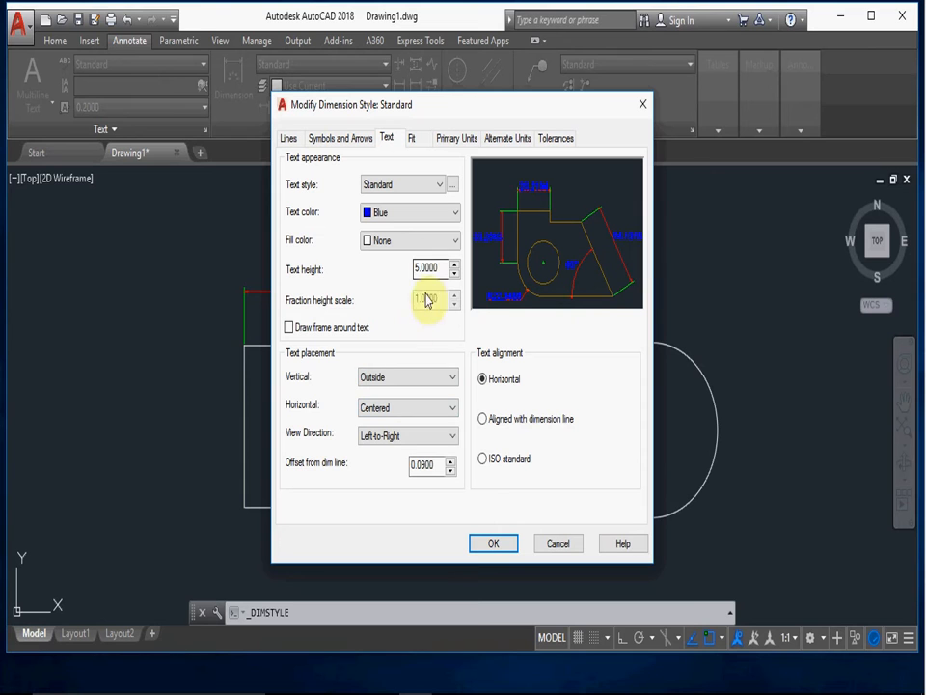
{"action": "left_click", "coordinate": [454, 378]}
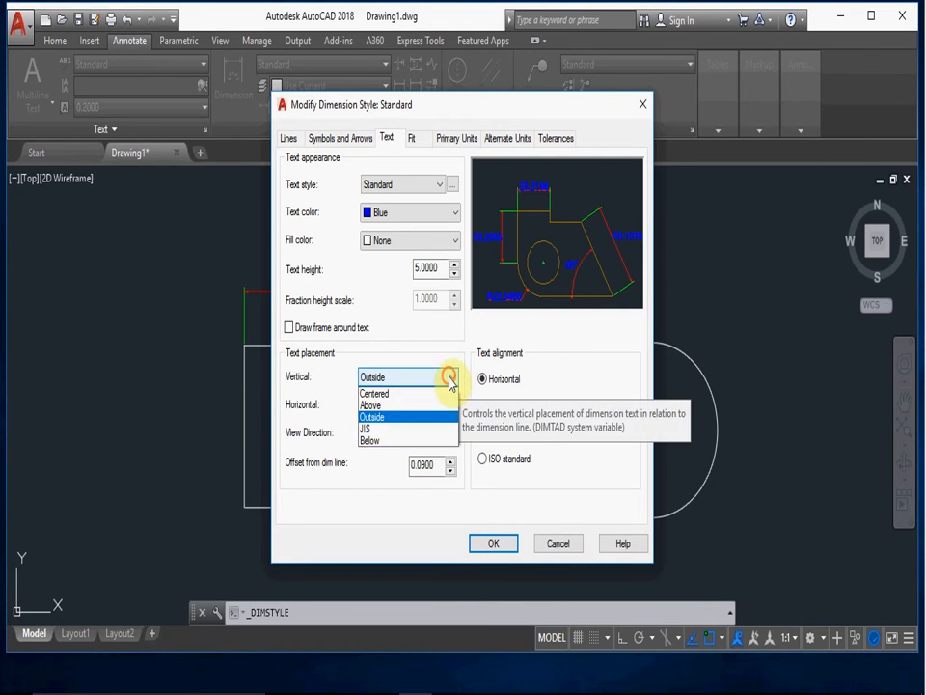
{"action": "left_click", "coordinate": [371, 428]}
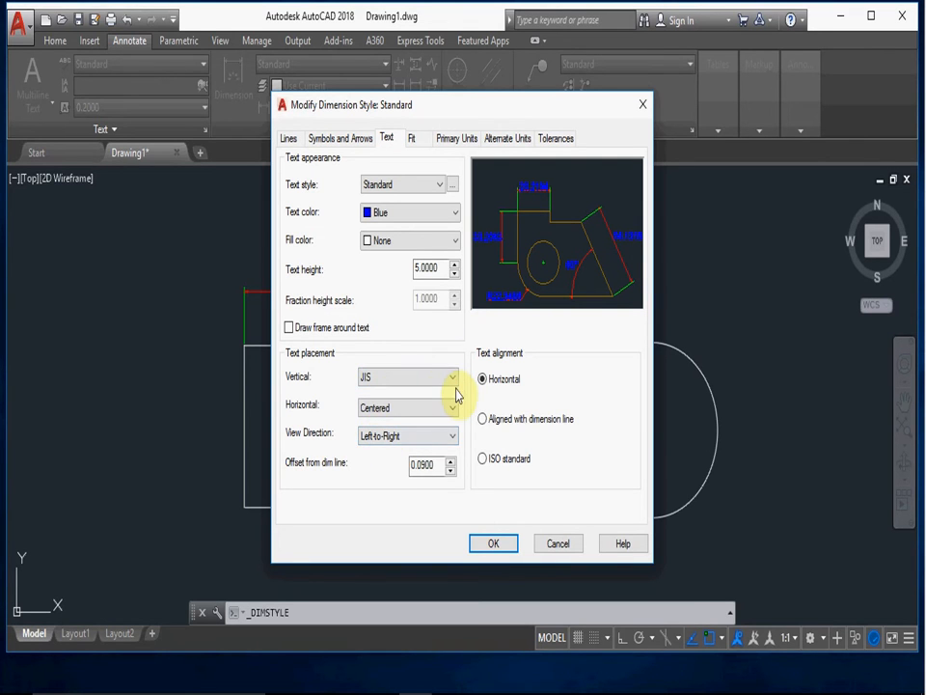
{"action": "left_click", "coordinate": [454, 381]}
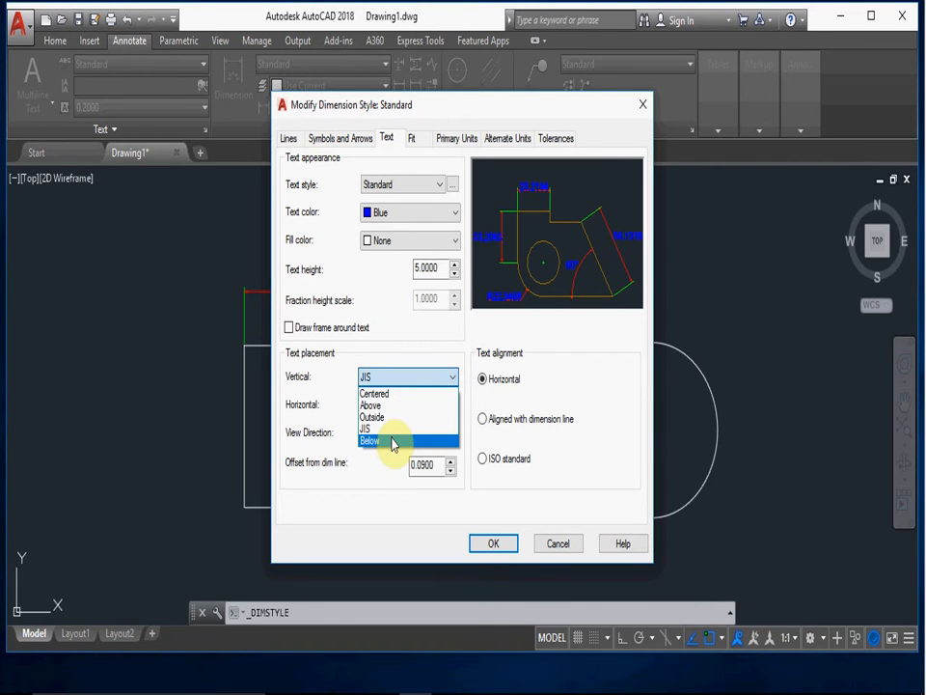
{"action": "left_click", "coordinate": [392, 439]}
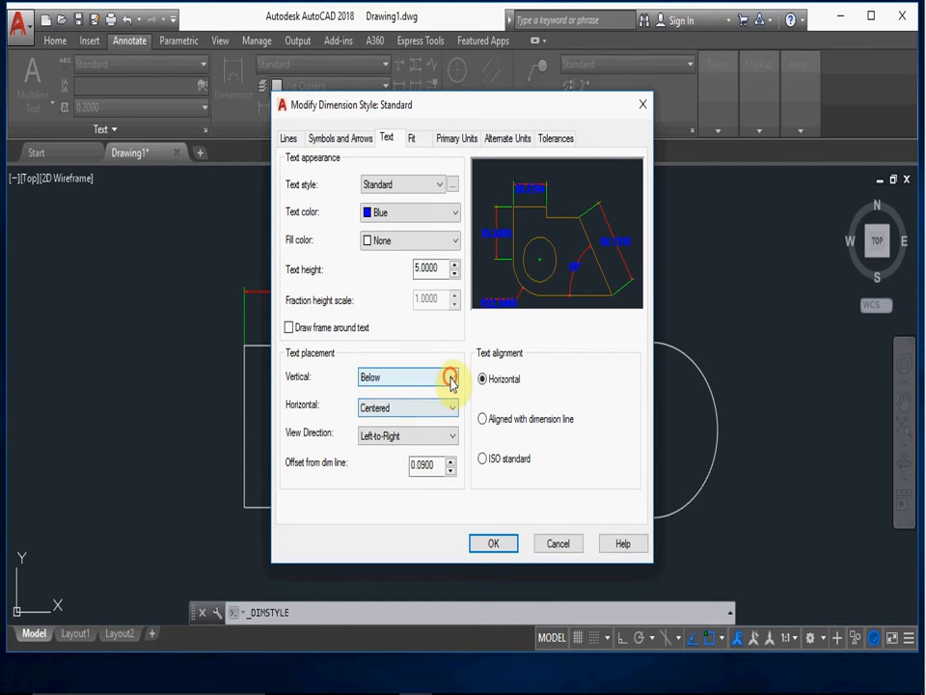
{"action": "left_click", "coordinate": [410, 379]}
{"action": "left_click", "coordinate": [391, 394]}
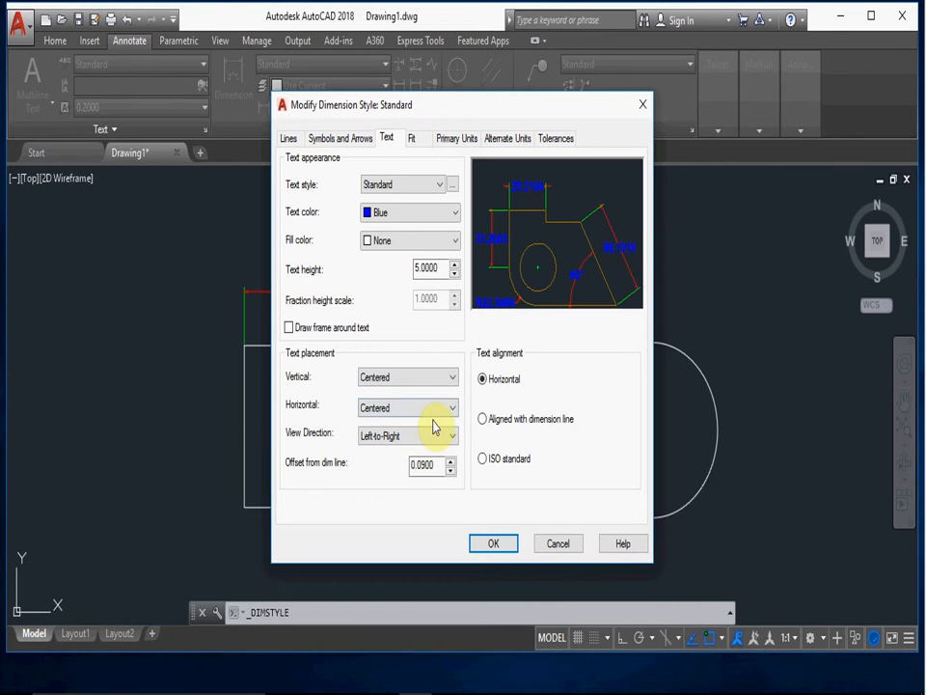
- Preview the horizontal text placements At Ext Line 1, At Ext Line 2, Over Ext Line 1 and Over Ext Line 2, and restore Centered
{"action": "left_click", "coordinate": [453, 409]}
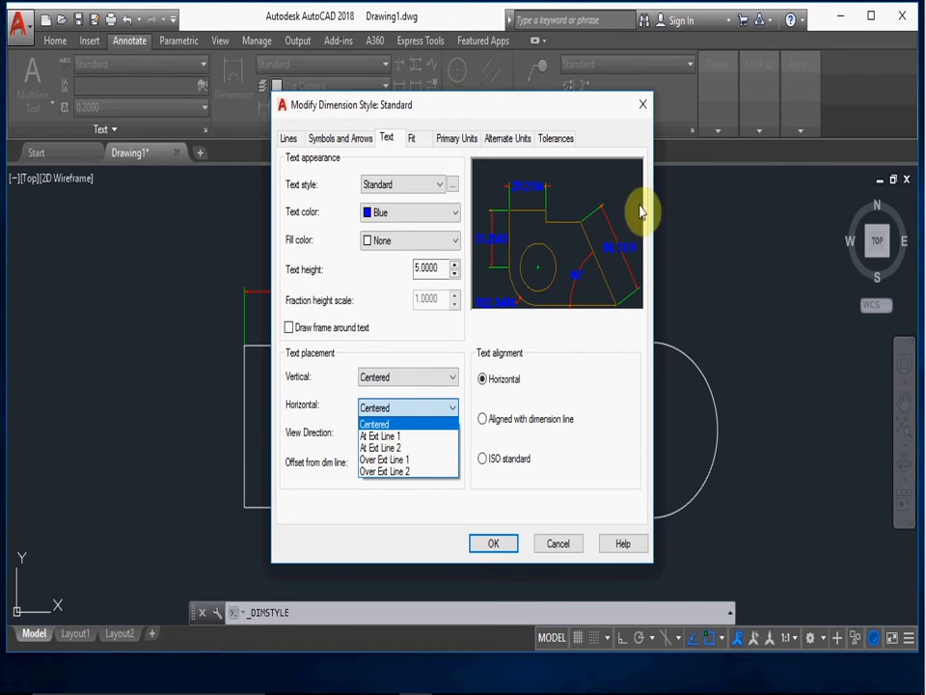
{"action": "left_click", "coordinate": [399, 437]}
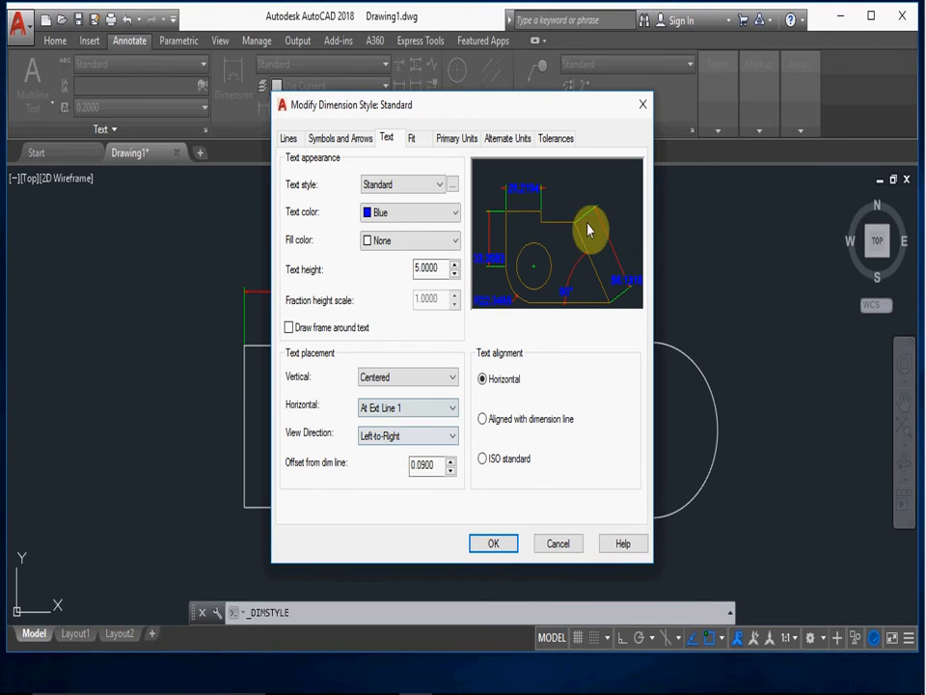
{"action": "left_click", "coordinate": [431, 410]}
{"action": "left_click", "coordinate": [401, 449]}
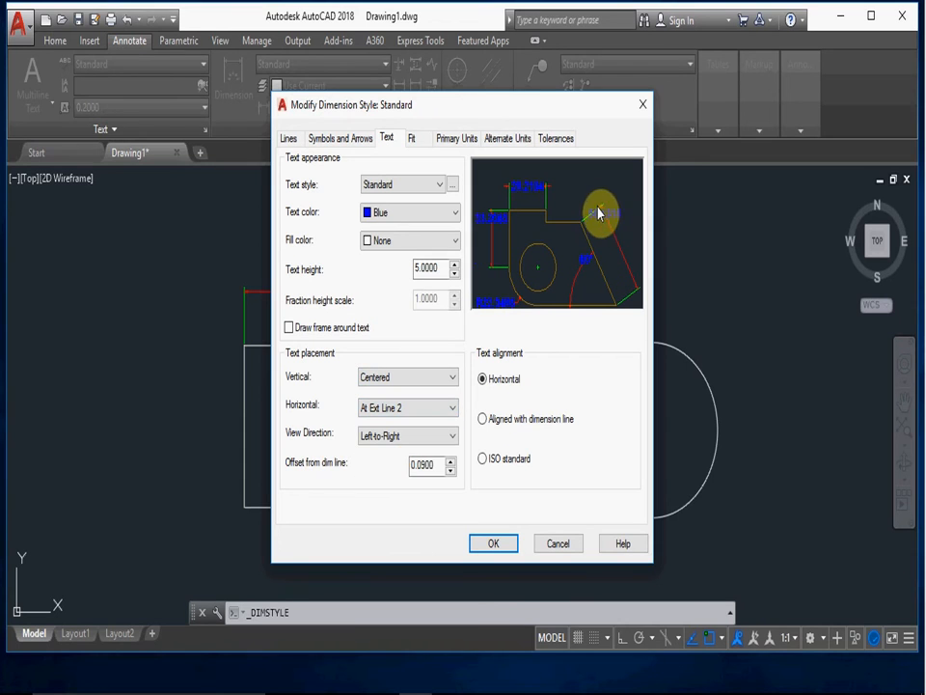
{"action": "left_click", "coordinate": [450, 408]}
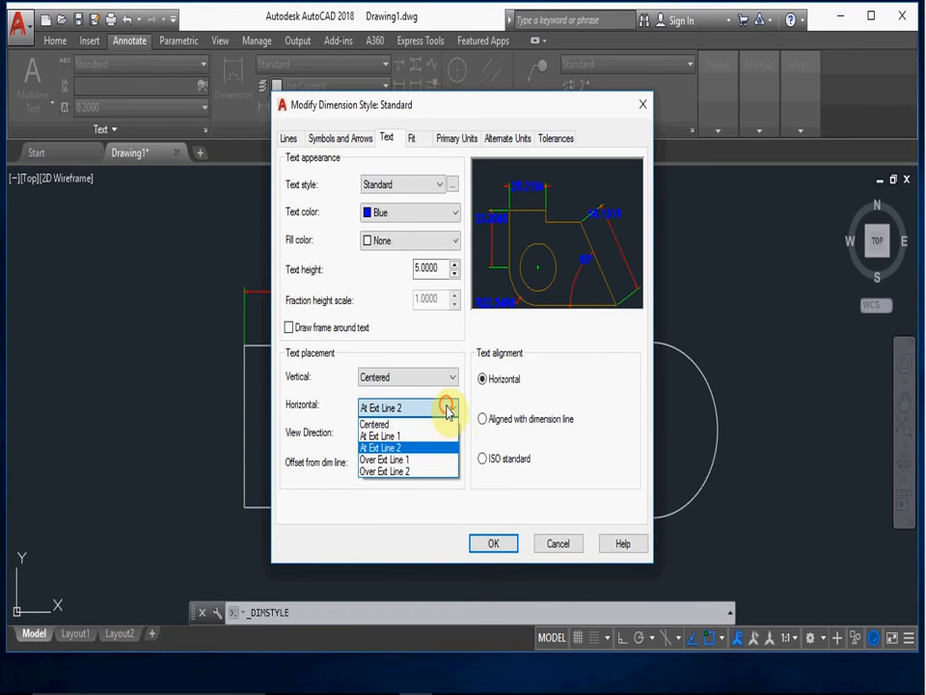
{"action": "left_click", "coordinate": [400, 456]}
{"action": "left_click", "coordinate": [412, 468]}
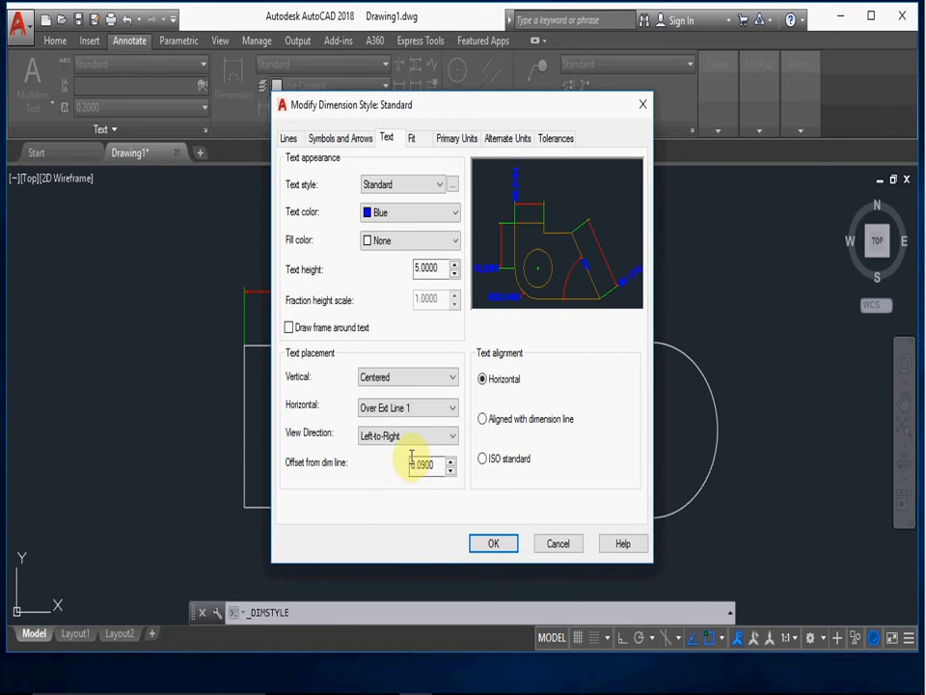
{"action": "left_click", "coordinate": [414, 409]}
{"action": "left_click", "coordinate": [381, 471]}
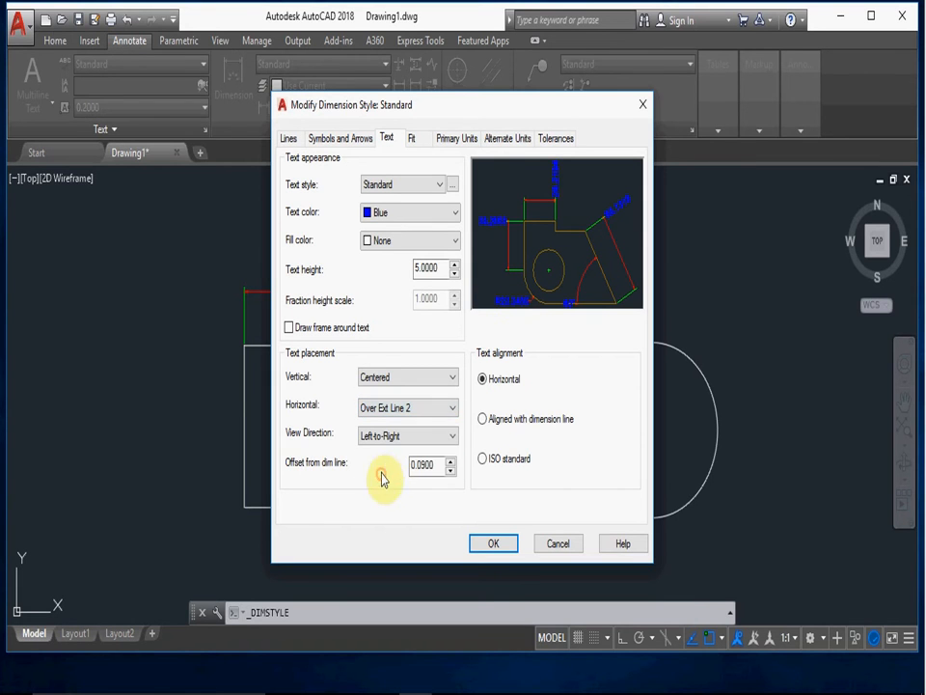
{"action": "left_click", "coordinate": [447, 407]}
{"action": "left_click", "coordinate": [386, 425]}
- Try the Right-to-Left view direction for the dimension text and set it back to Left-to-Right
{"action": "left_click", "coordinate": [376, 439]}
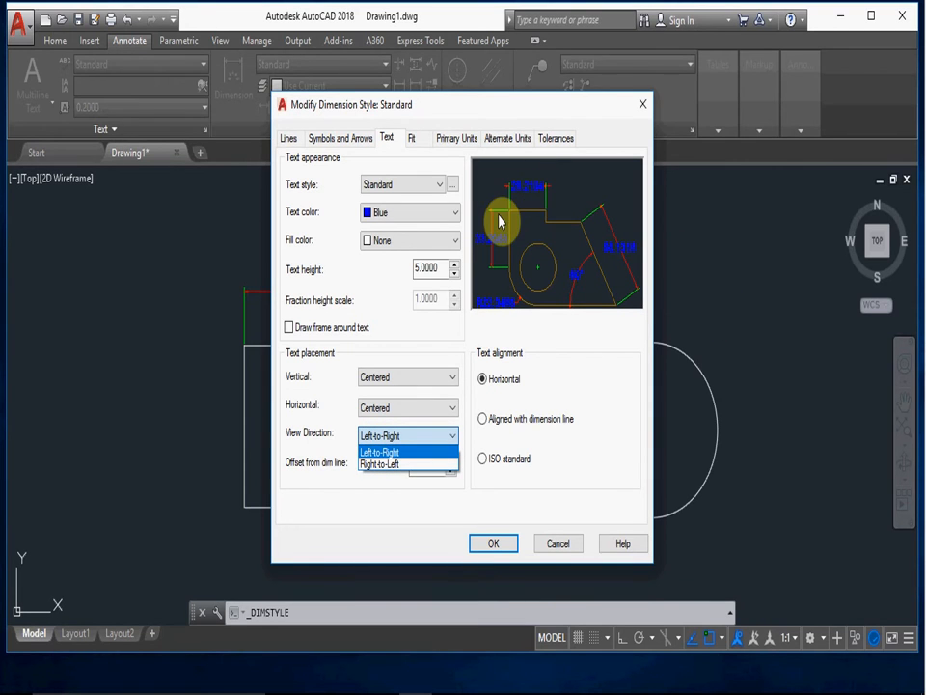
{"action": "left_click", "coordinate": [394, 464]}
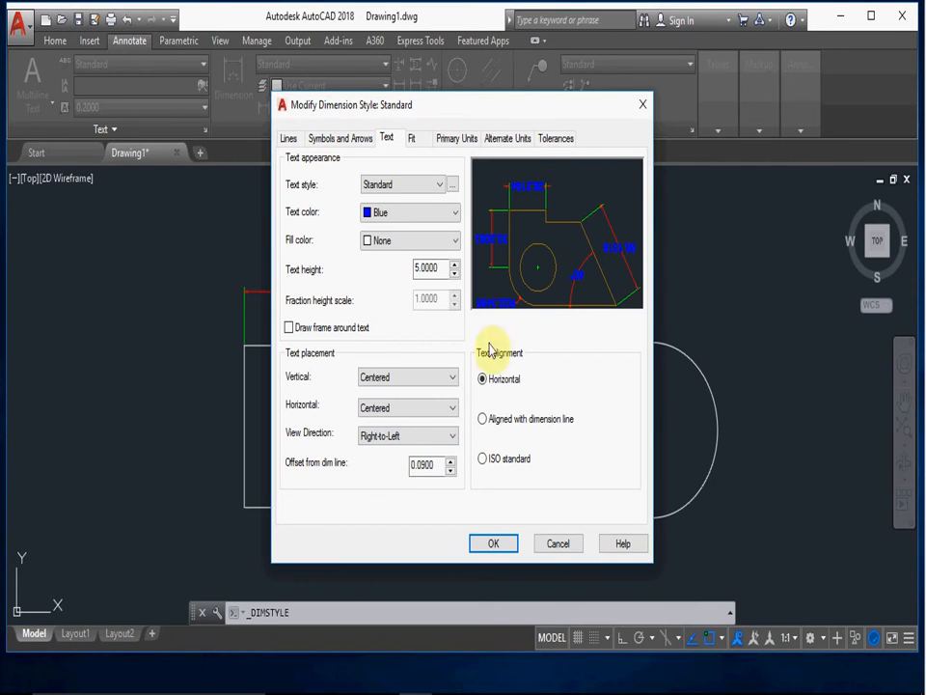
{"action": "left_click", "coordinate": [448, 436]}
{"action": "left_click", "coordinate": [419, 450]}
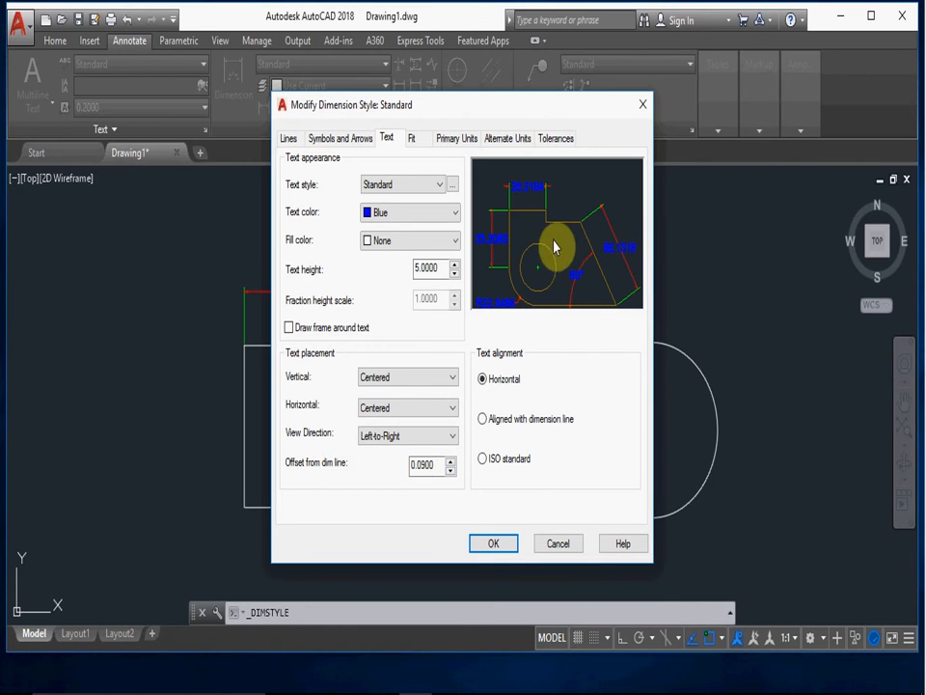
- Set the text offset from the dimension line to 2, and try alignment with the dimension line before returning to Horizontal
{"action": "left_click_drag", "start_coordinate": [445, 467], "coordinate": [394, 464]}
{"action": "type", "text": "2.0000"}
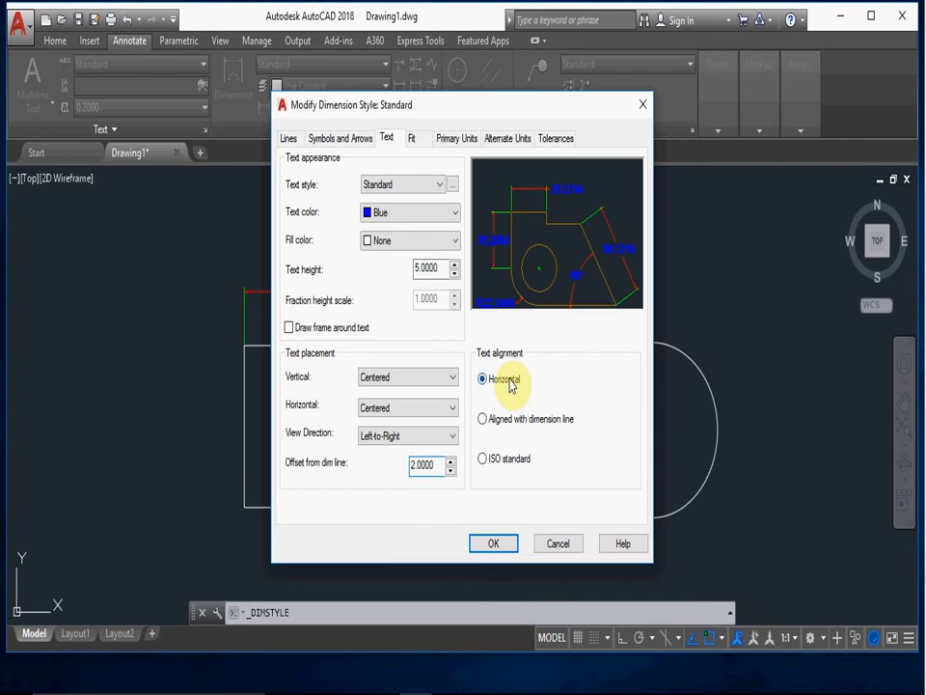
{"action": "left_click", "coordinate": [528, 427]}
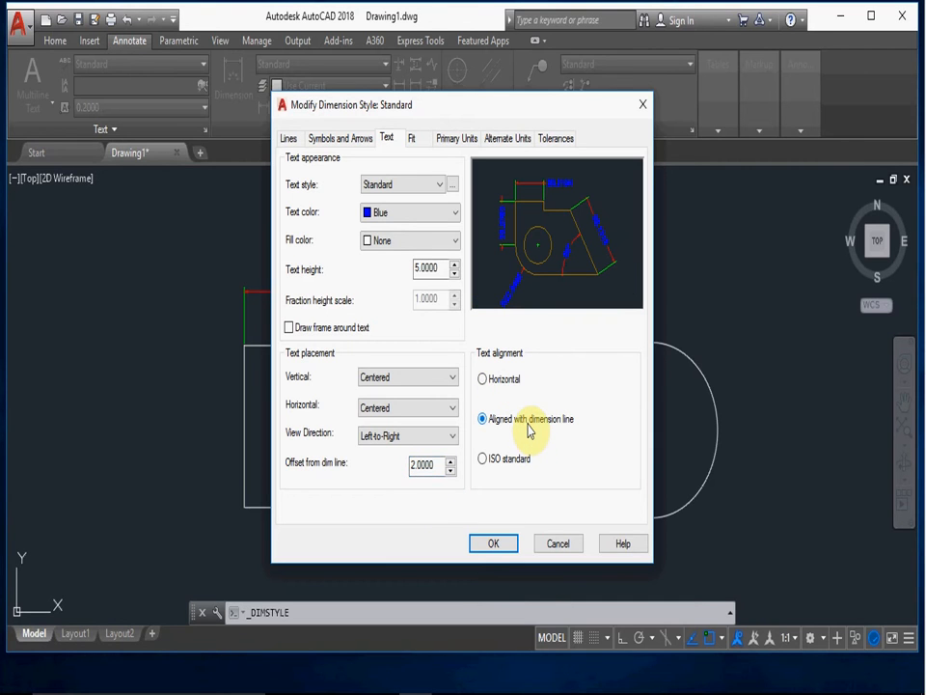
{"action": "left_click", "coordinate": [487, 379]}
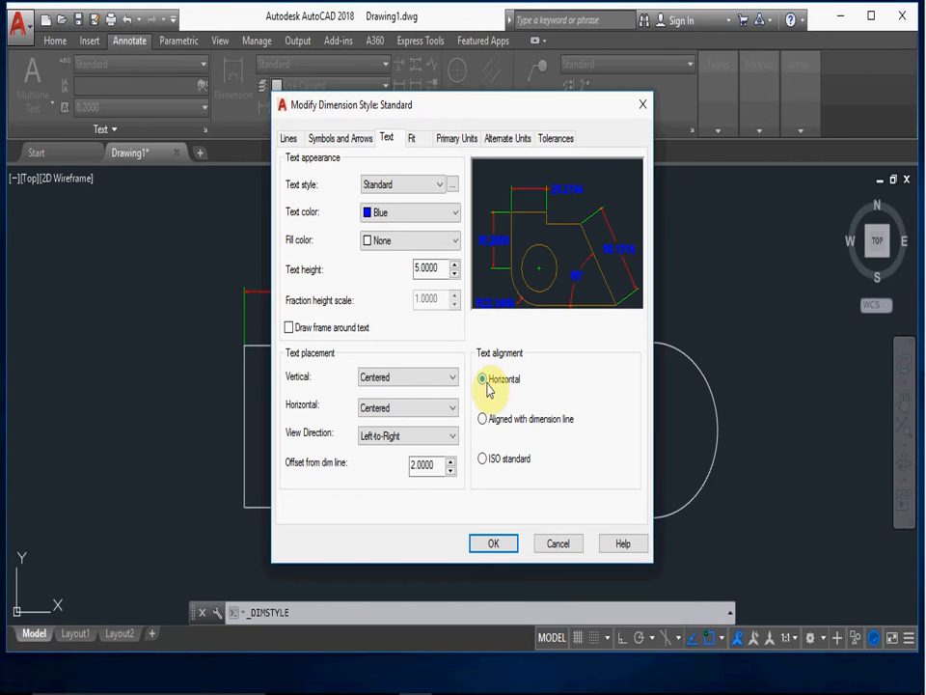
- Compare the fit options Arrows, Text and Both text and arrows, and choose Always keep text between ext lines with arrow suppression off
{"action": "left_click", "coordinate": [418, 140]}
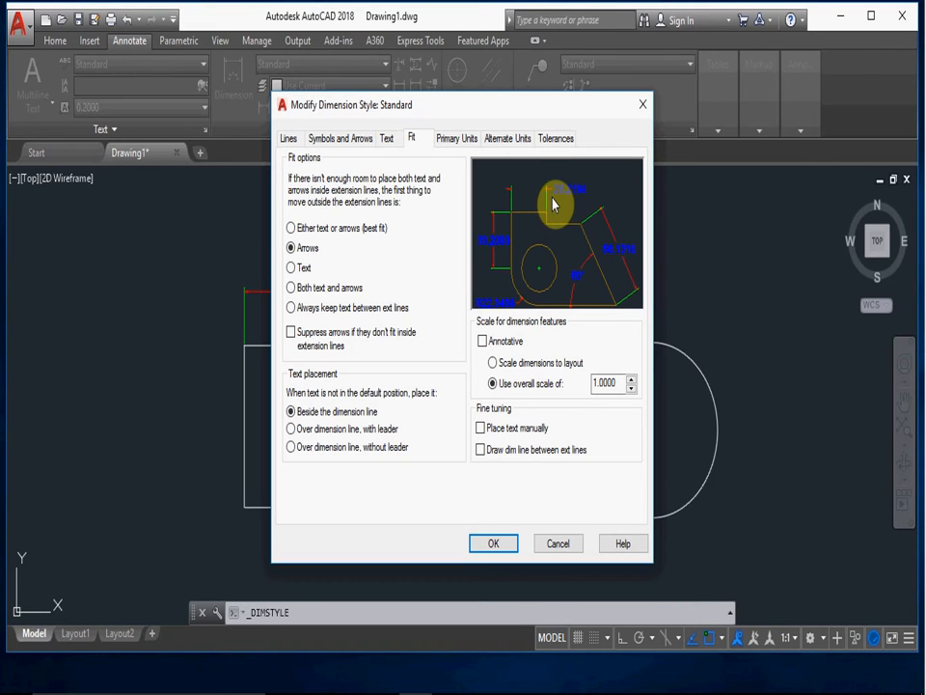
{"action": "left_click", "coordinate": [304, 267]}
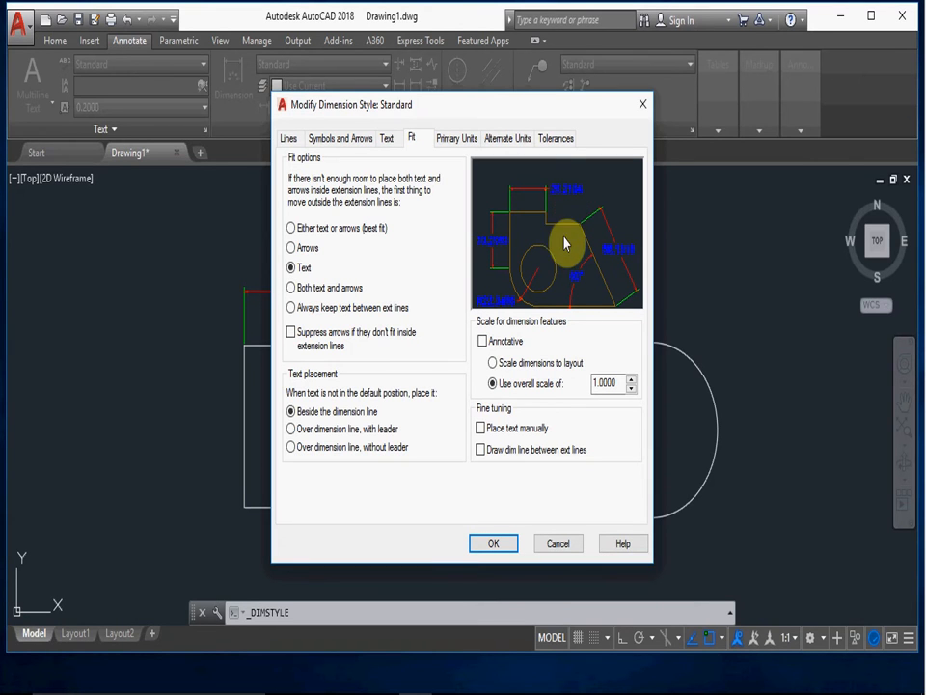
{"action": "left_click", "coordinate": [328, 293]}
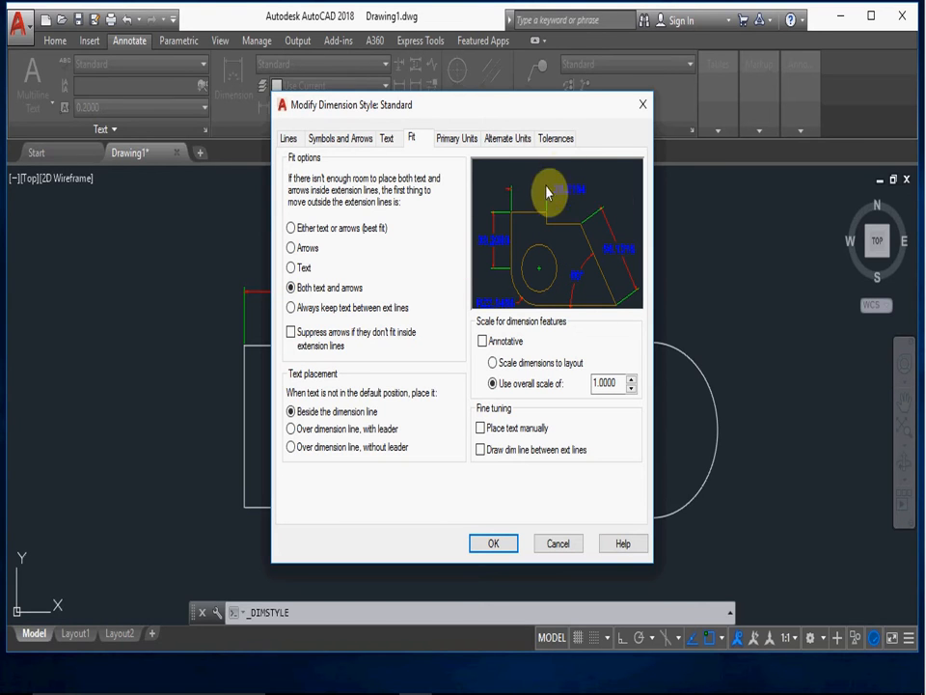
{"action": "left_click", "coordinate": [295, 310]}
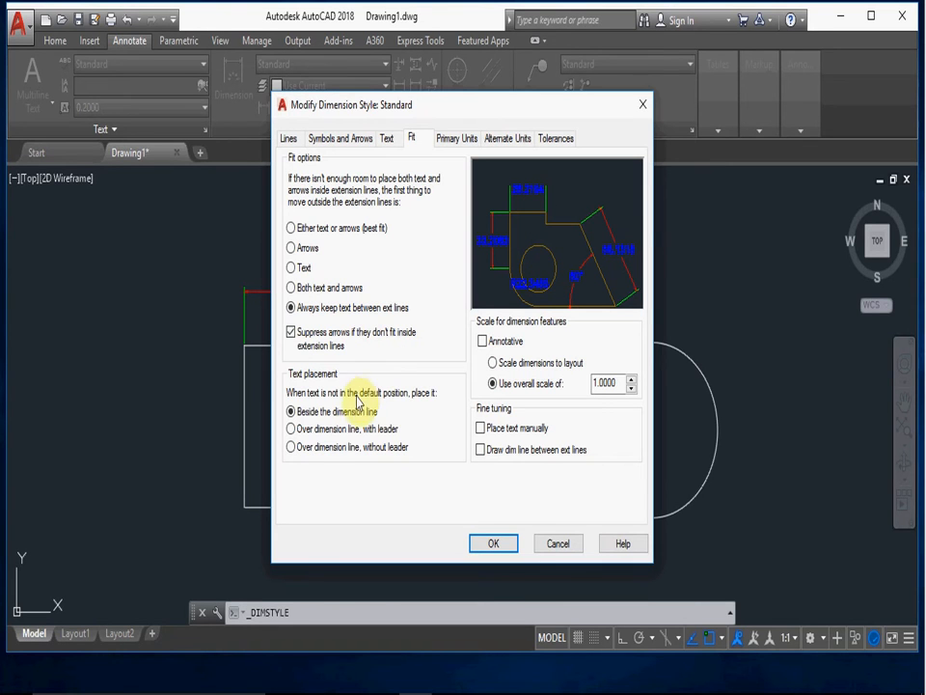
{"action": "left_click", "coordinate": [294, 333]}
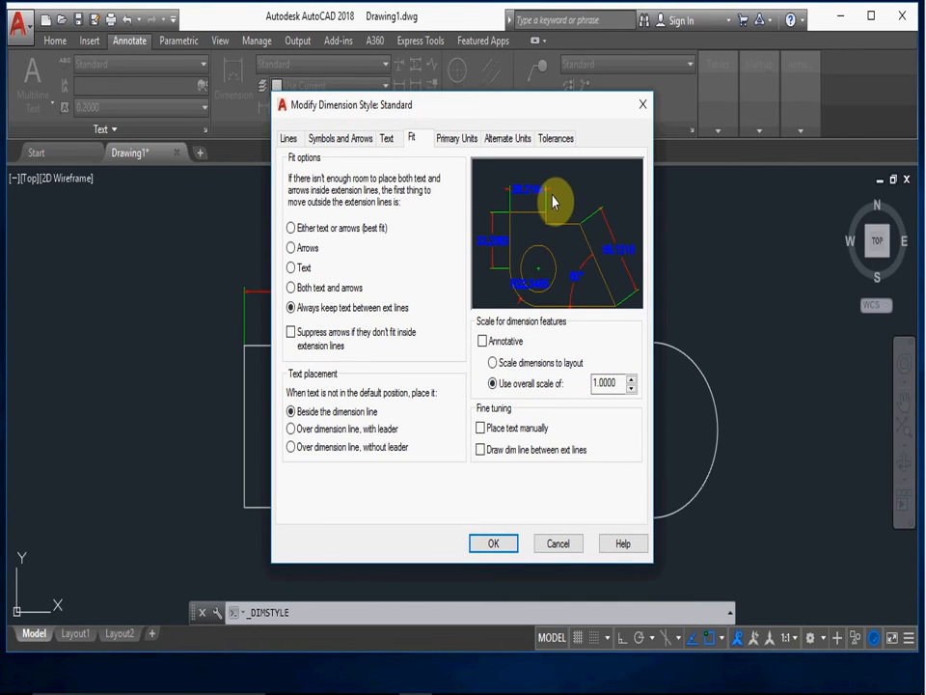
- Try an overall dimension scale of 2 in the preview and set it back to 1
{"action": "double_click", "coordinate": [618, 382]}
{"action": "type", "text": "2"}
{"action": "key", "text": "Return"}
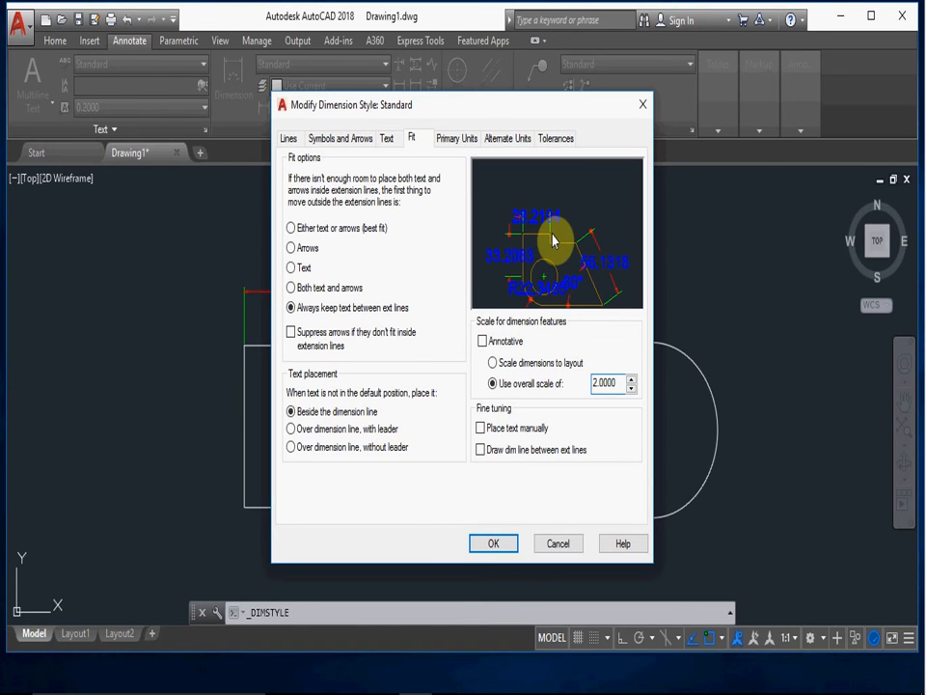
{"action": "double_click", "coordinate": [609, 382]}
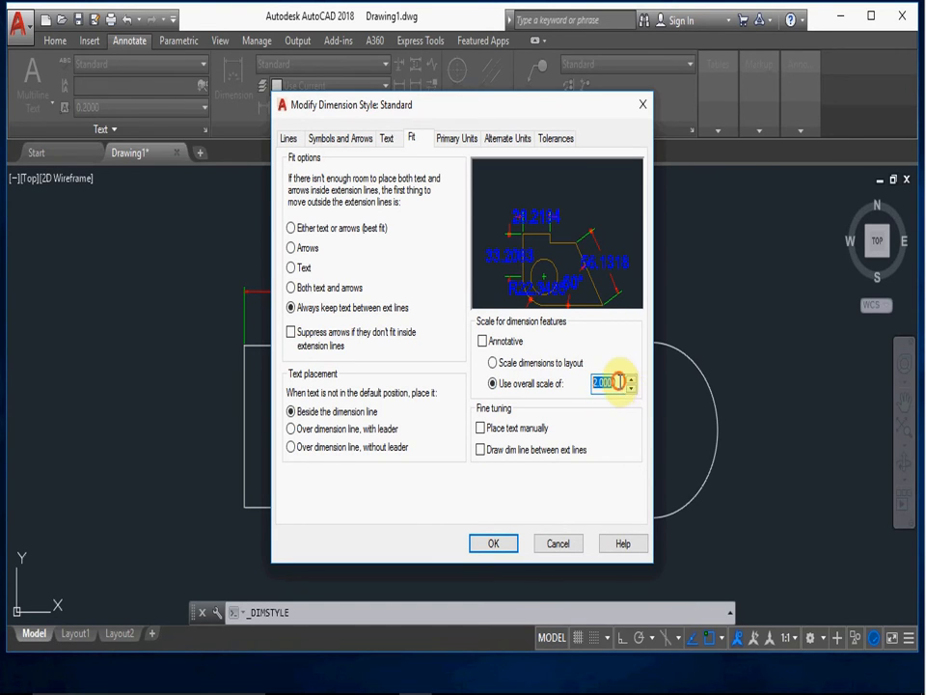
{"action": "type", "text": "1"}
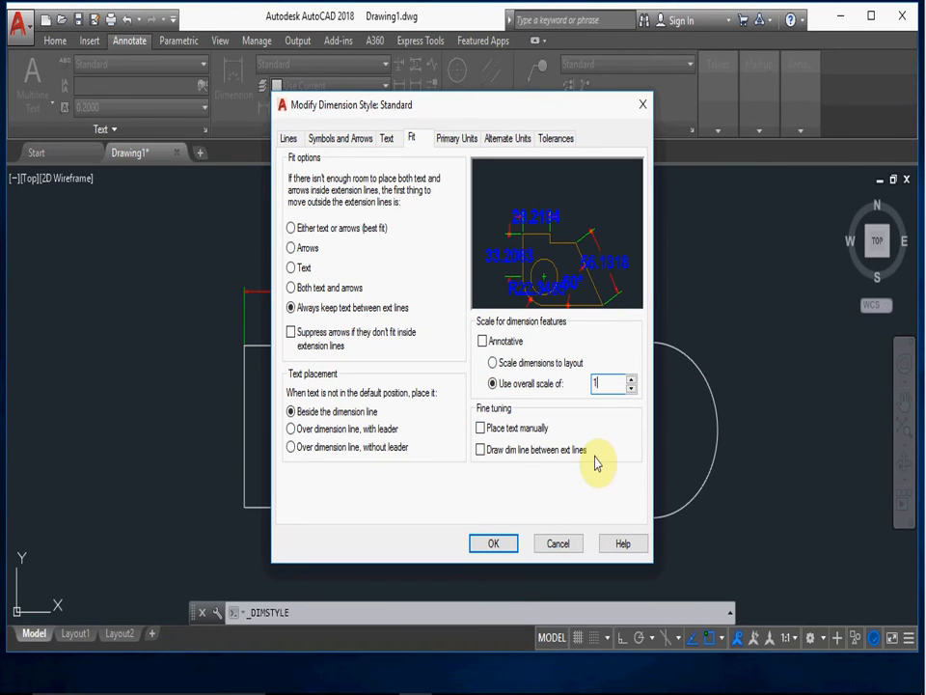
- Try the Scientific unit format for the linear dimensions in the primary units and set it back to Decimal
{"action": "left_click", "coordinate": [461, 138]}
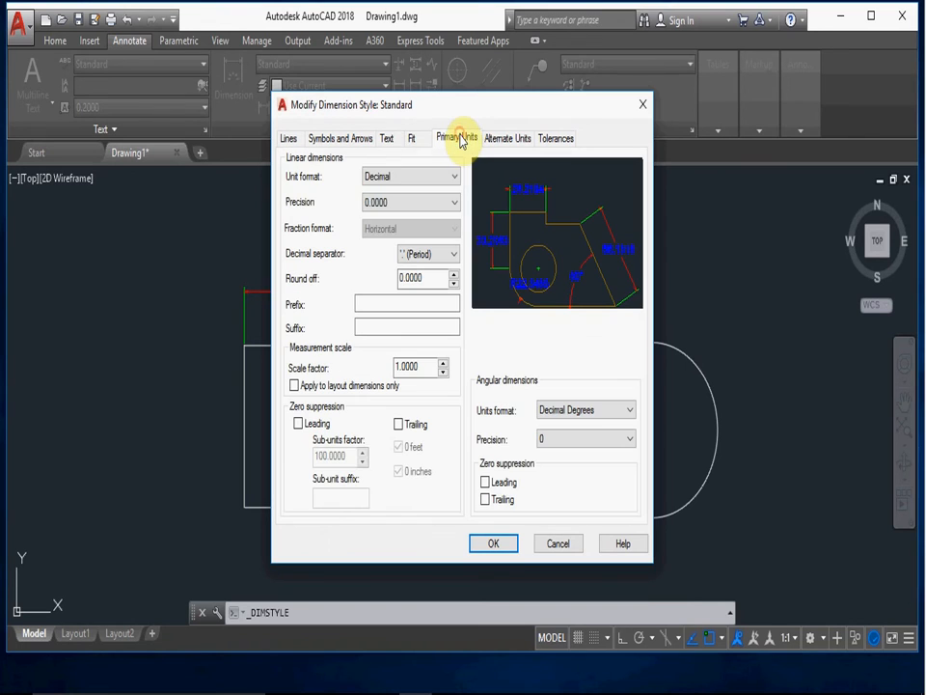
{"action": "left_click", "coordinate": [449, 176]}
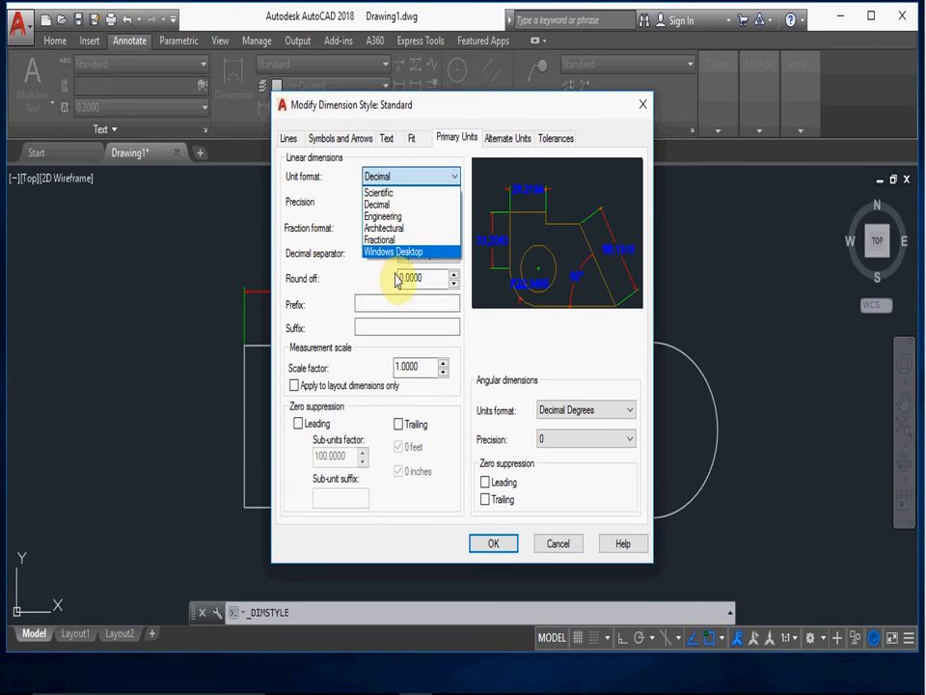
{"action": "left_click", "coordinate": [404, 192]}
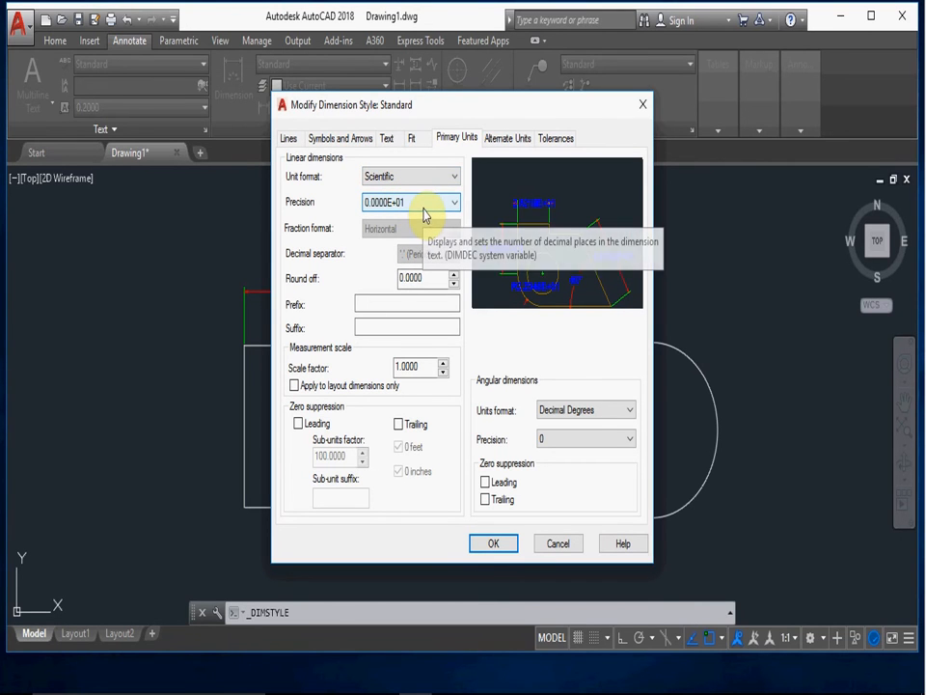
{"action": "left_click", "coordinate": [424, 204]}
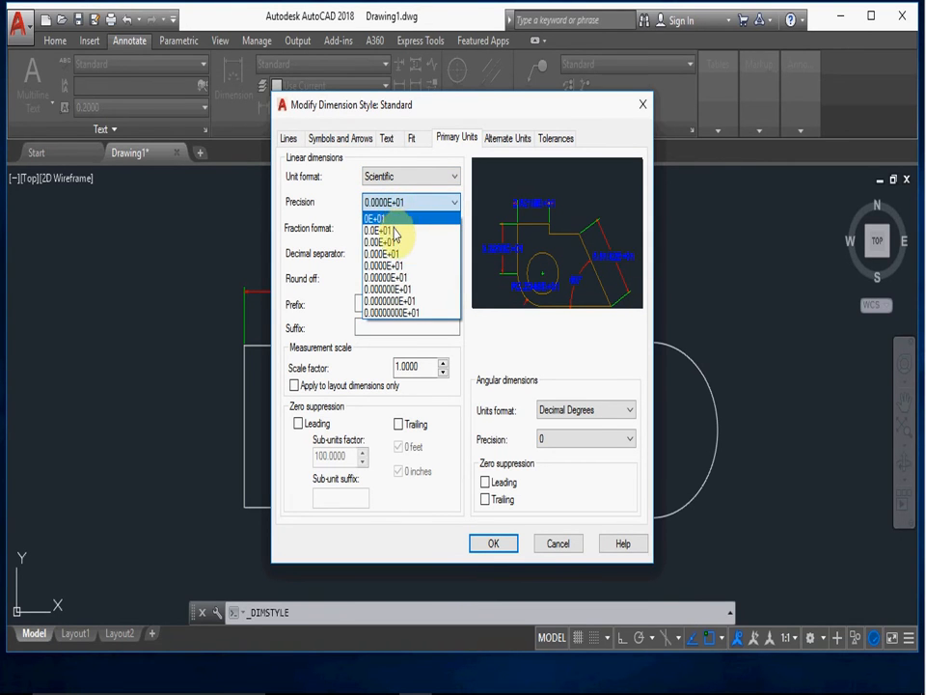
{"action": "left_click", "coordinate": [422, 177]}
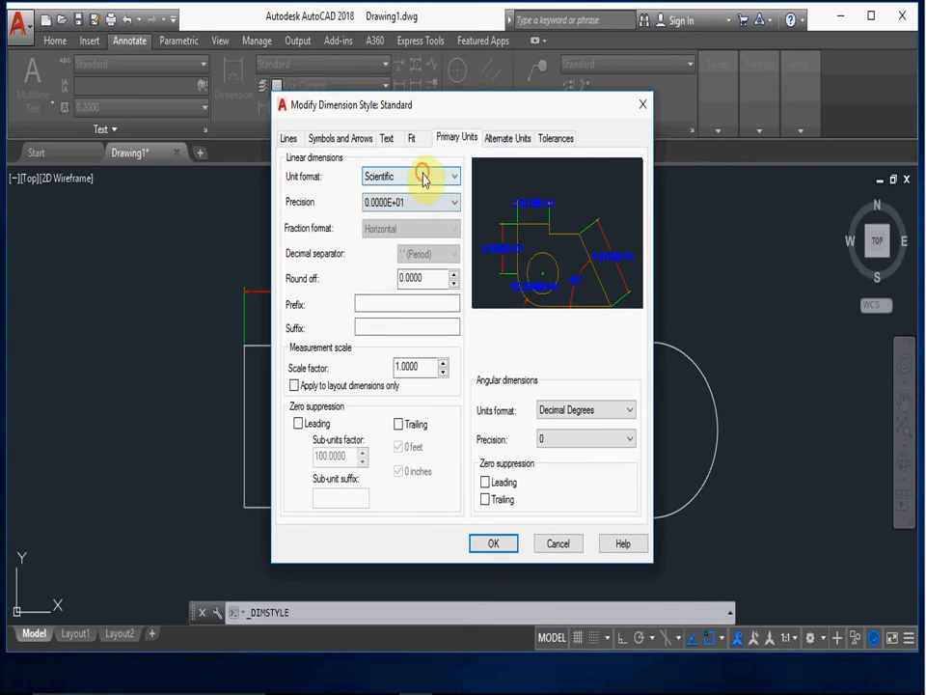
{"action": "left_click", "coordinate": [423, 177]}
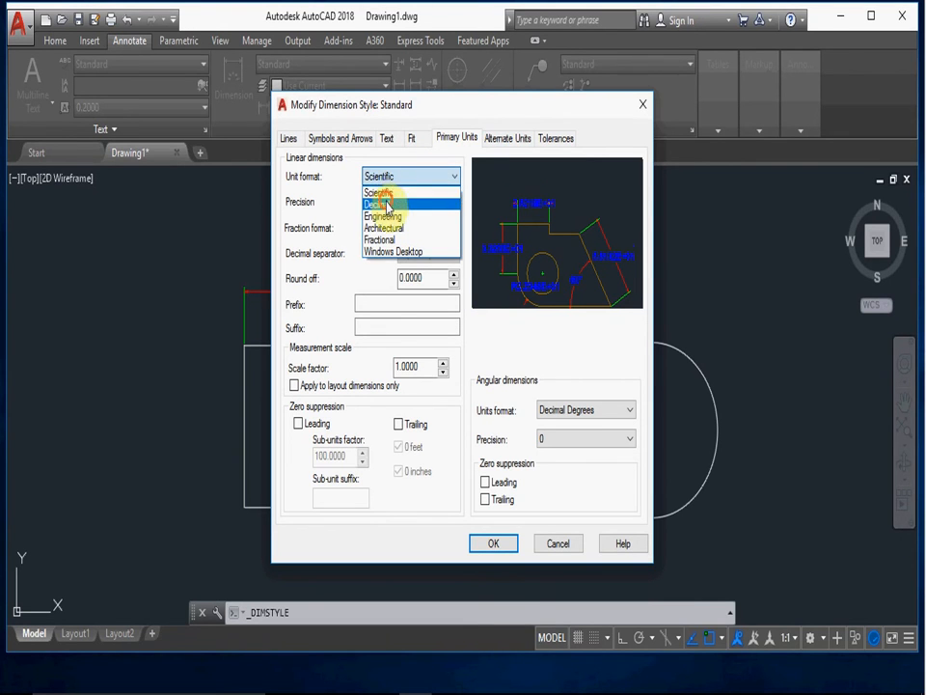
{"action": "left_click", "coordinate": [391, 204]}
- Try a linear dimension precision of 0.0 in the primary units, and settle on 0.00
{"action": "left_click", "coordinate": [384, 205]}
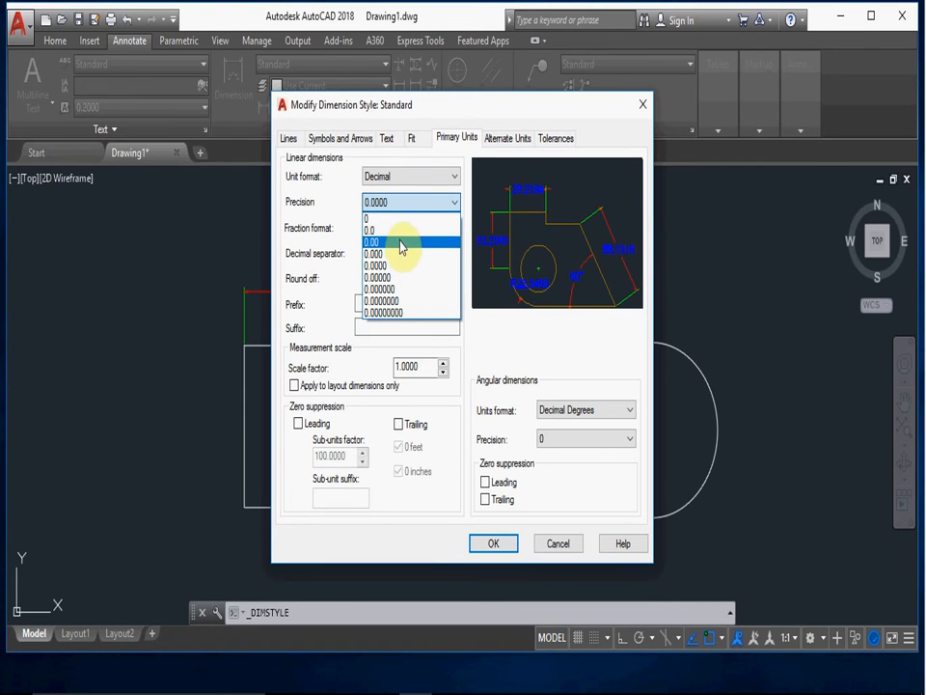
{"action": "left_click", "coordinate": [398, 231]}
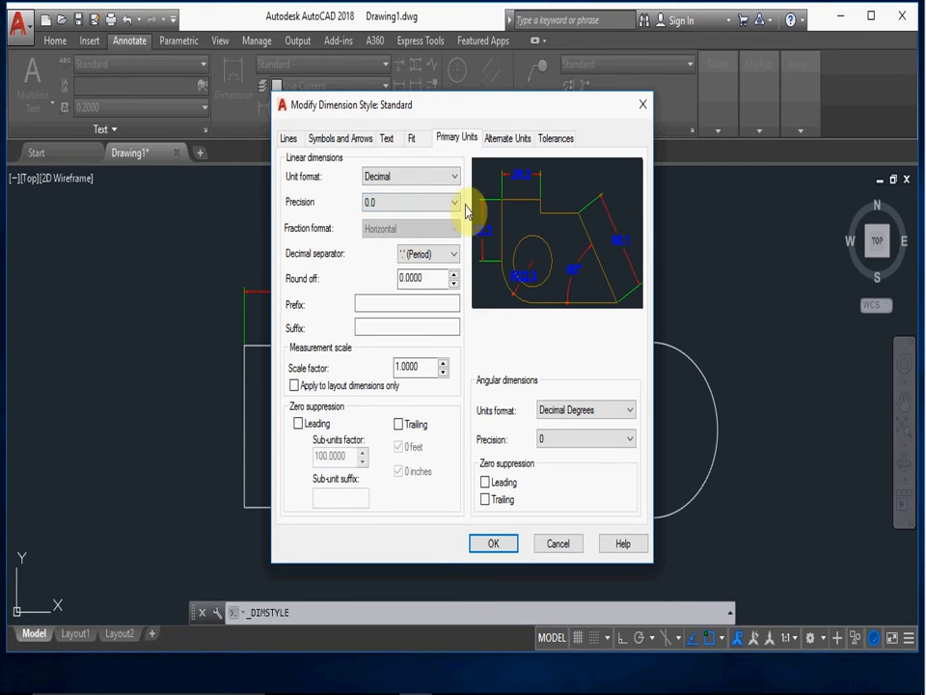
{"action": "left_click", "coordinate": [448, 202]}
{"action": "left_click", "coordinate": [386, 241]}
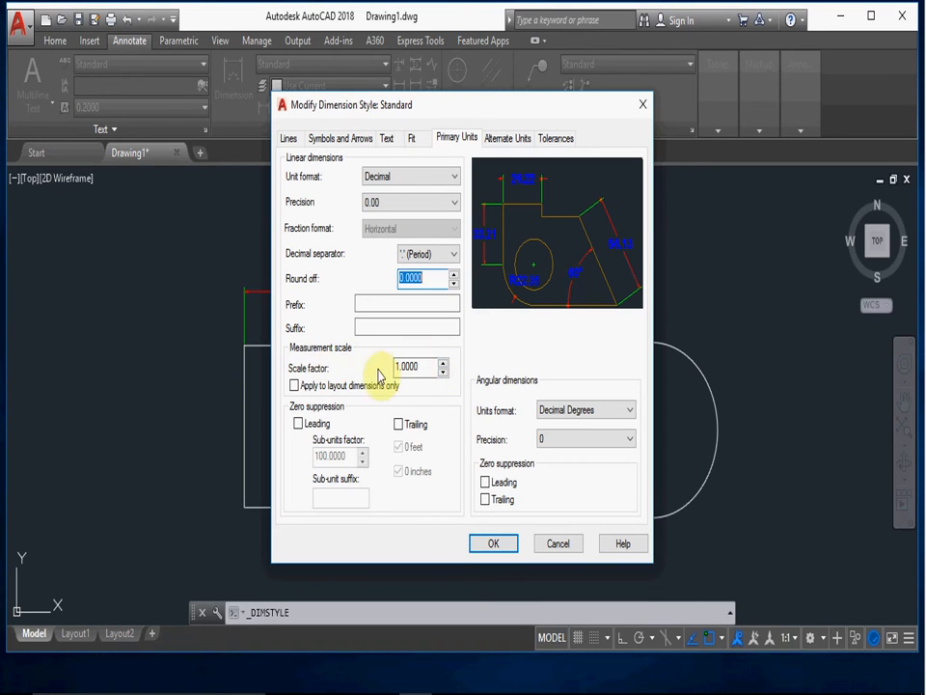
- Try a measurement scale factor of 2 for the linear dimensions and set it back to 1
{"action": "double_click", "coordinate": [424, 366]}
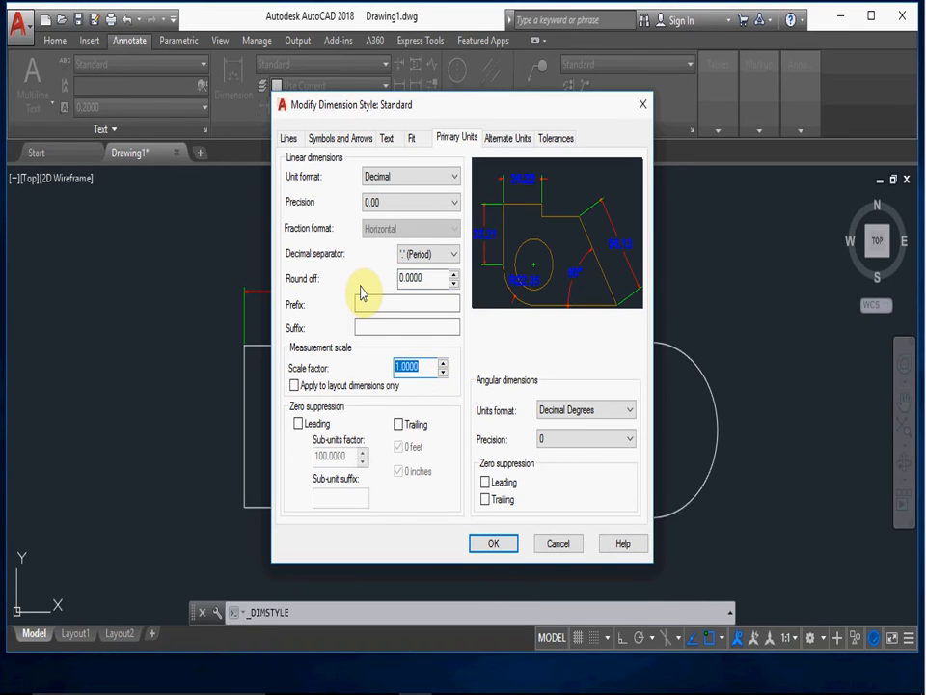
{"action": "type", "text": "2"}
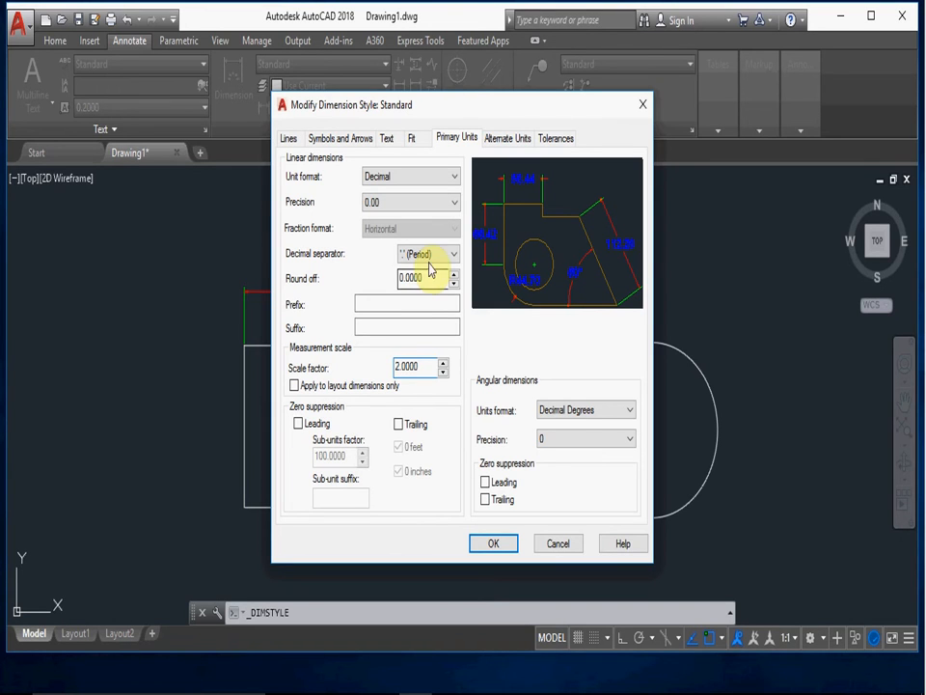
{"action": "double_click", "coordinate": [419, 366]}
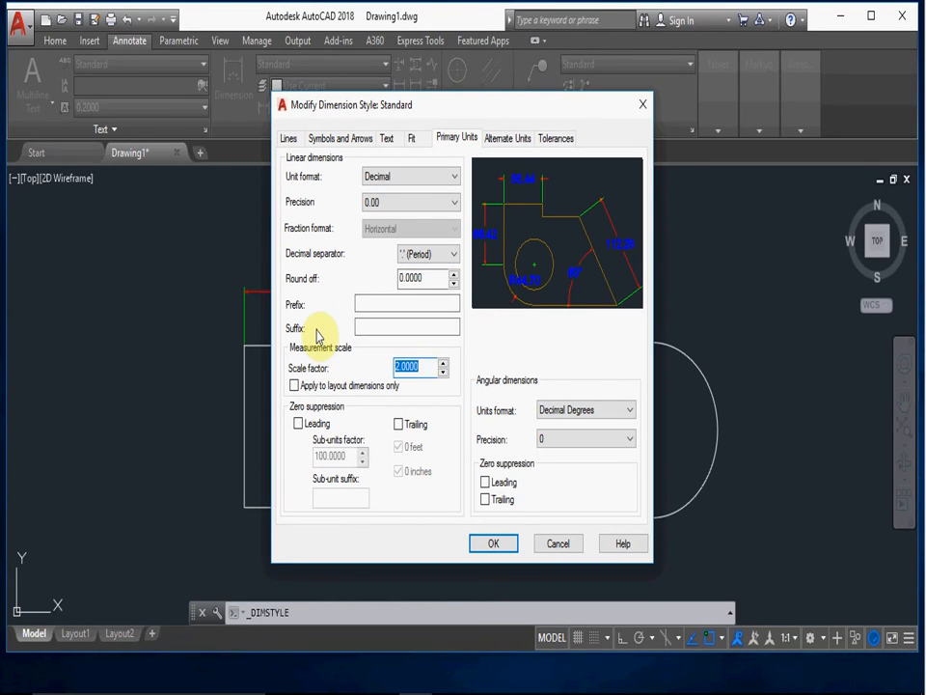
{"action": "type", "text": "1"}
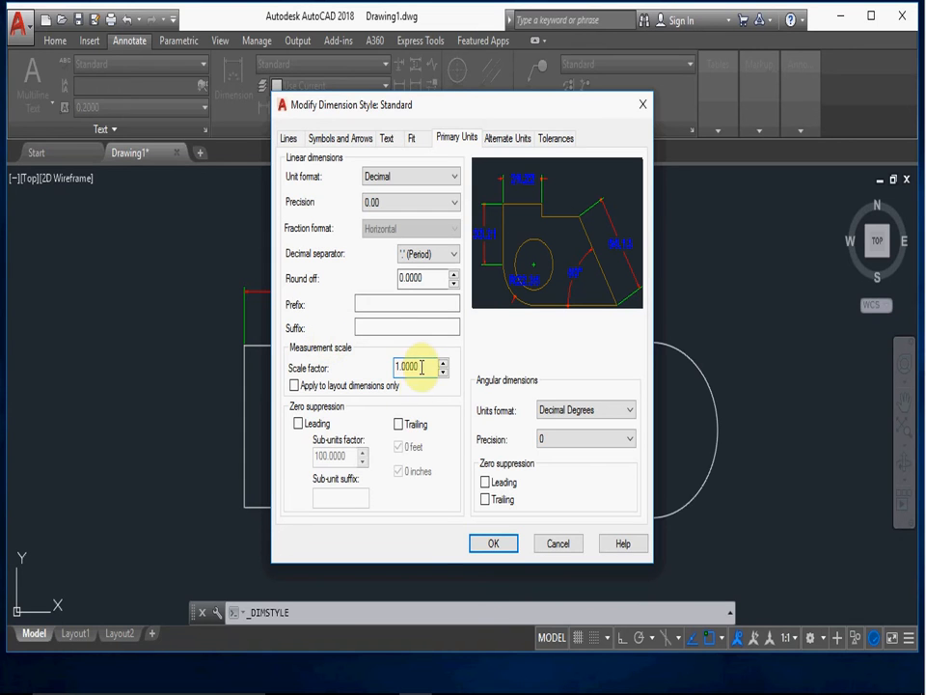
- Try leading and trailing zero suppression for the linear dimensions and turn both off again
{"action": "left_click", "coordinate": [299, 425]}
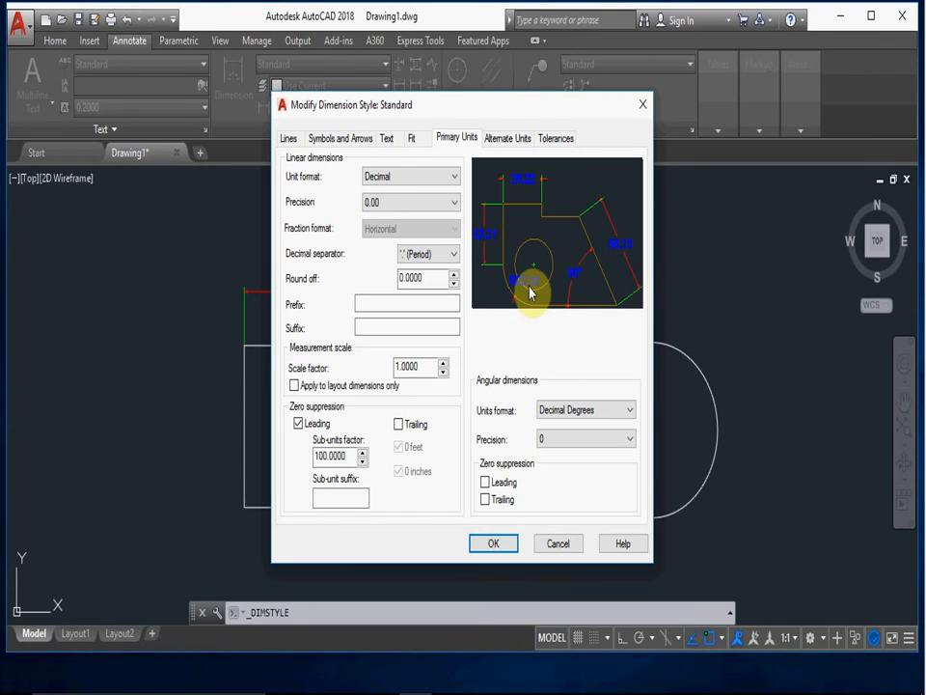
{"action": "left_click", "coordinate": [398, 424]}
{"action": "left_click", "coordinate": [399, 423]}
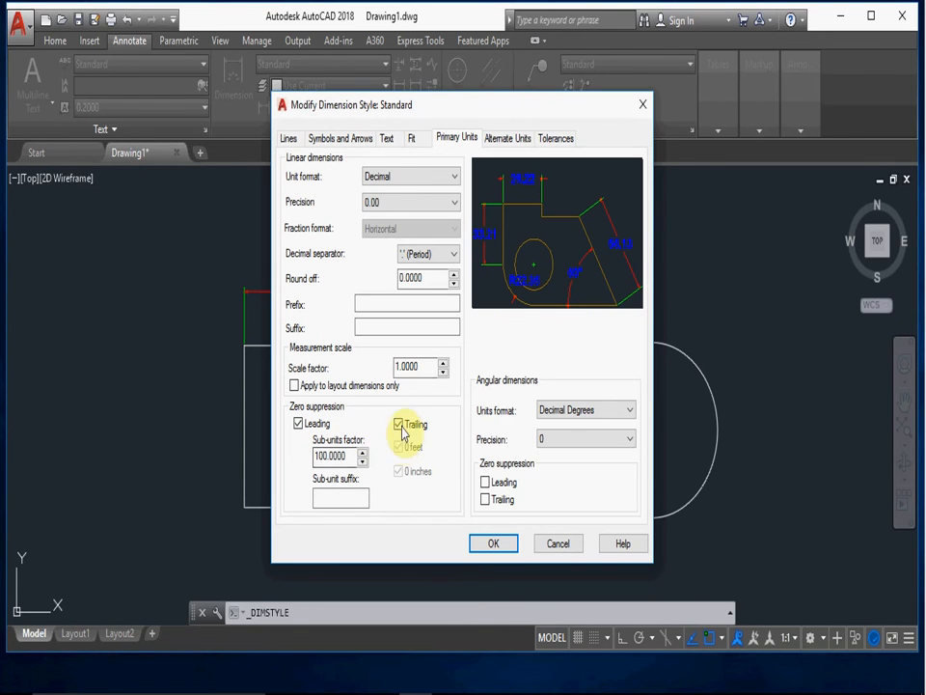
{"action": "left_click", "coordinate": [298, 423]}
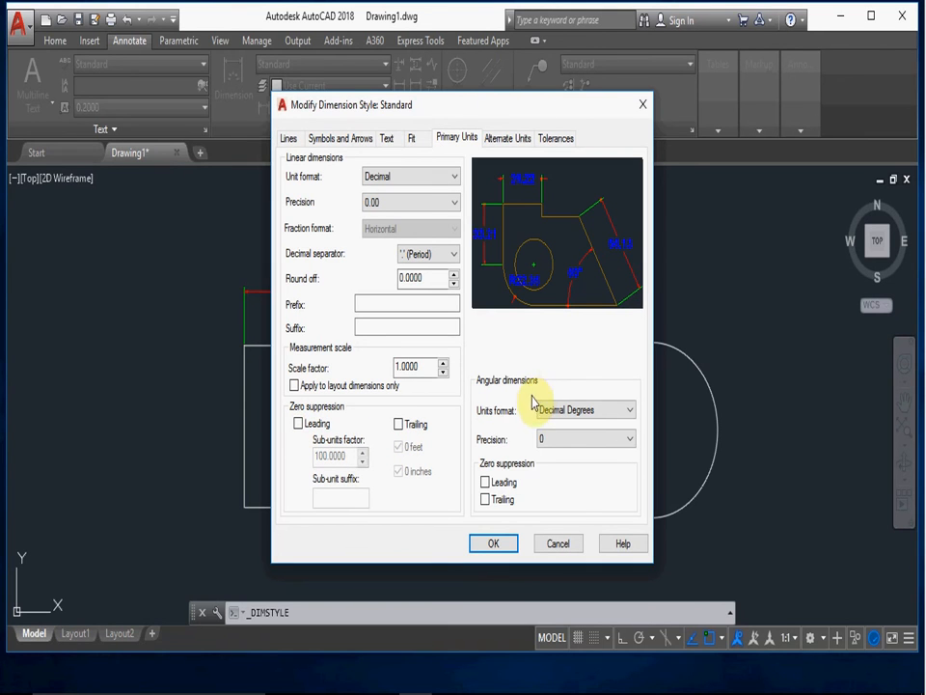
- Keep angular dimensions in Decimal Degrees, set their precision to 0.0, and leave leading and trailing zero suppression off
{"action": "left_click", "coordinate": [576, 415]}
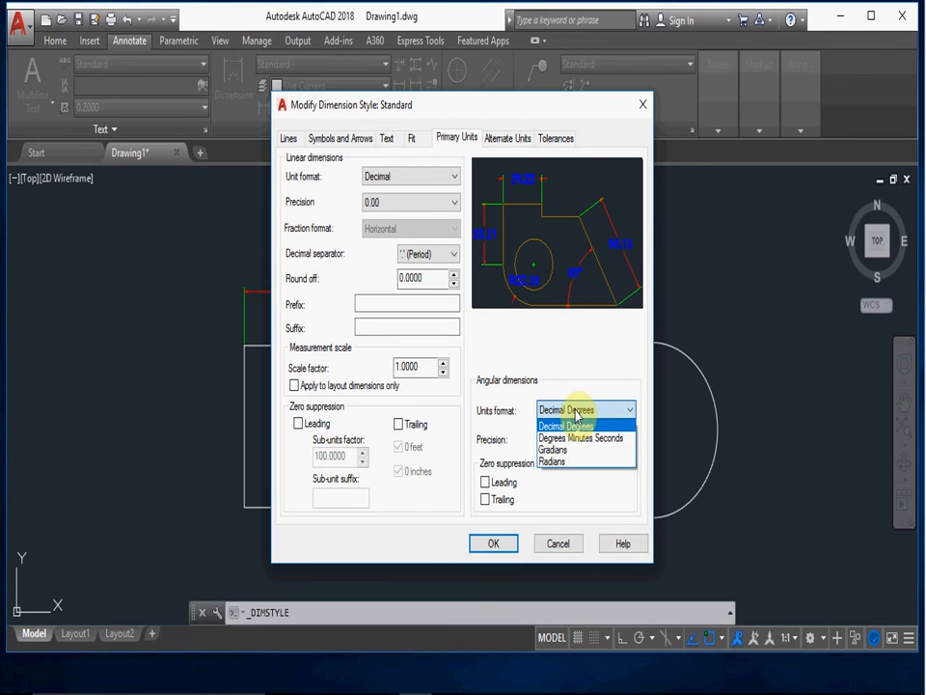
{"action": "left_click", "coordinate": [572, 426]}
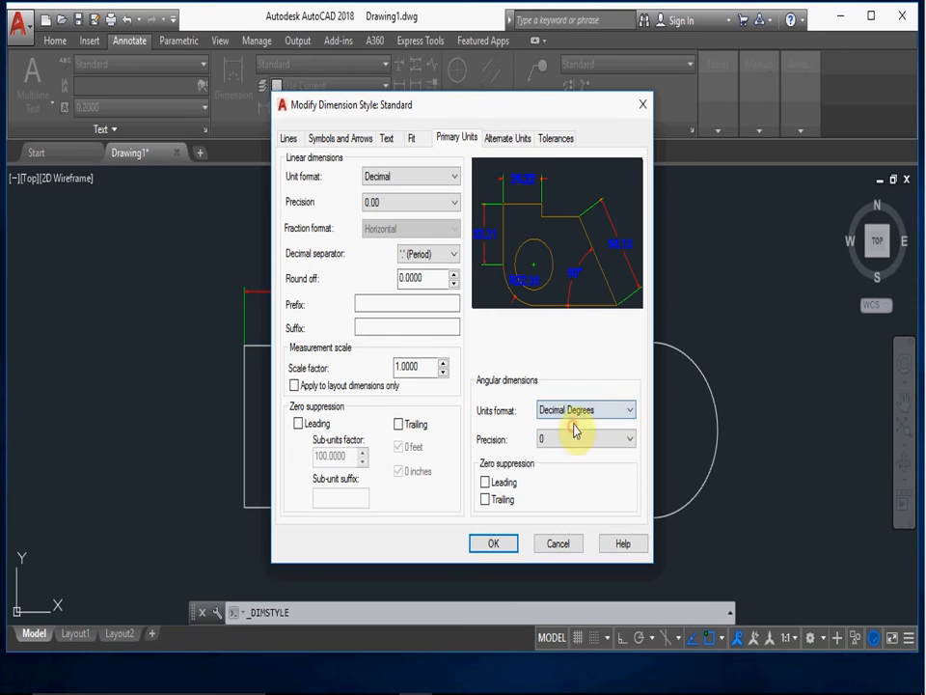
{"action": "left_click", "coordinate": [550, 439]}
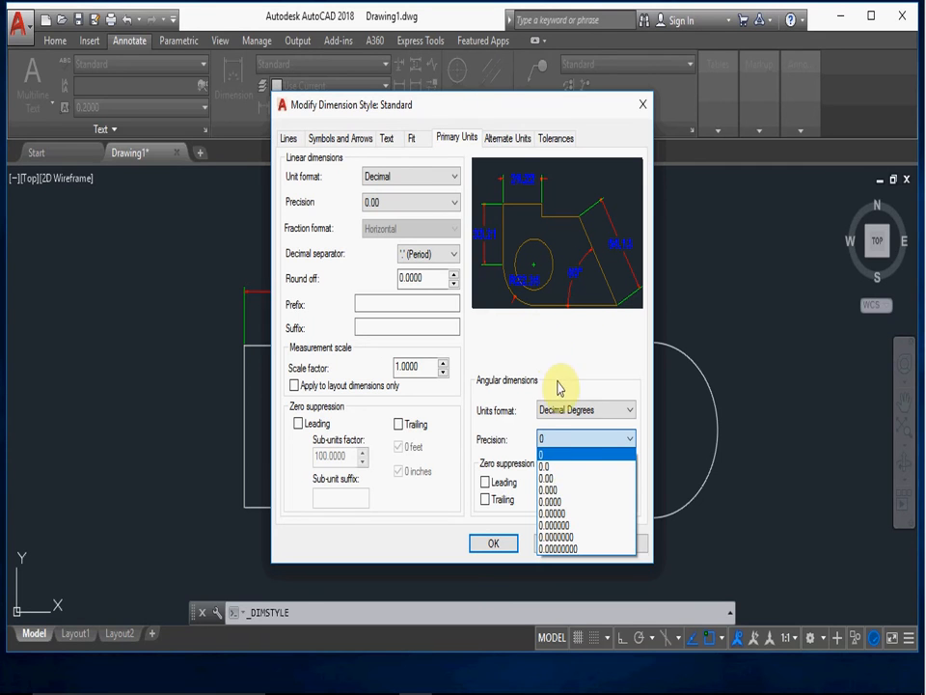
{"action": "left_click", "coordinate": [550, 478]}
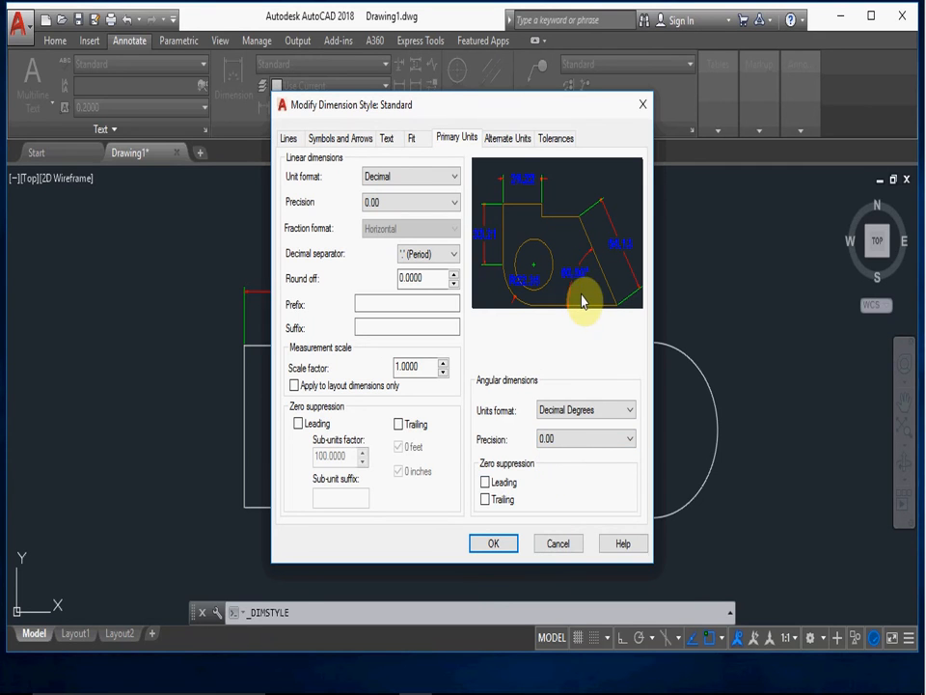
{"action": "left_click", "coordinate": [585, 440]}
{"action": "left_click", "coordinate": [561, 469]}
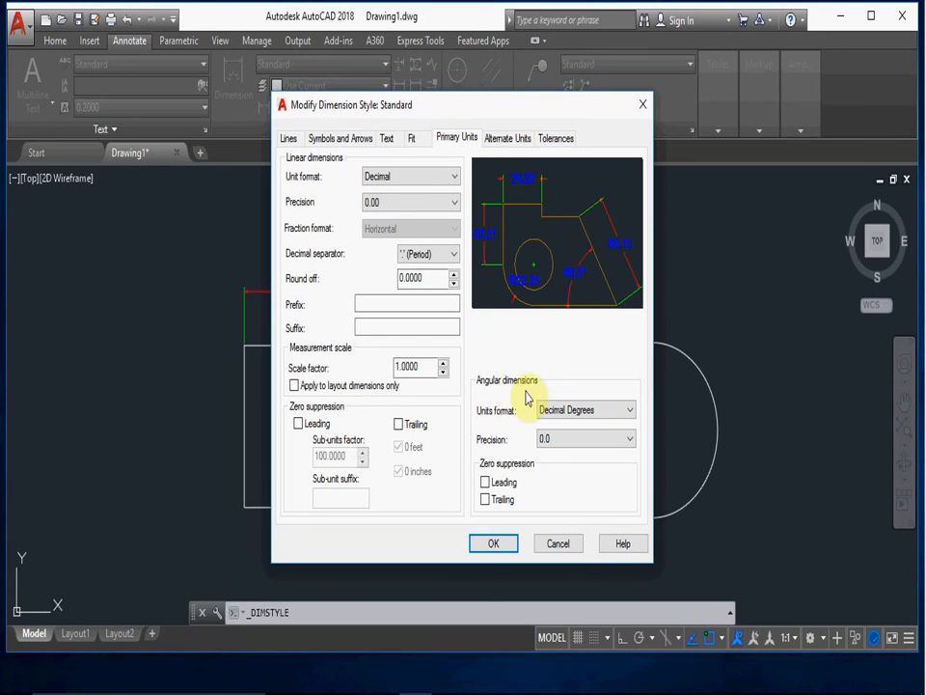
{"action": "left_click", "coordinate": [504, 484]}
{"action": "left_click", "coordinate": [489, 500]}
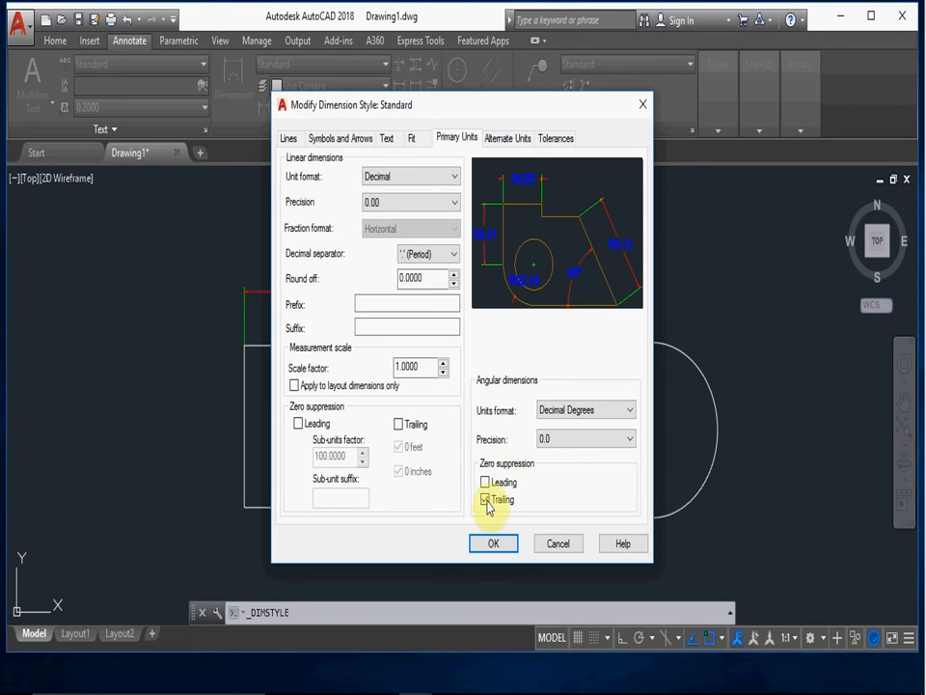
- Try displaying alternate units in the dimension style and turn them off again
{"action": "left_click", "coordinate": [508, 138]}
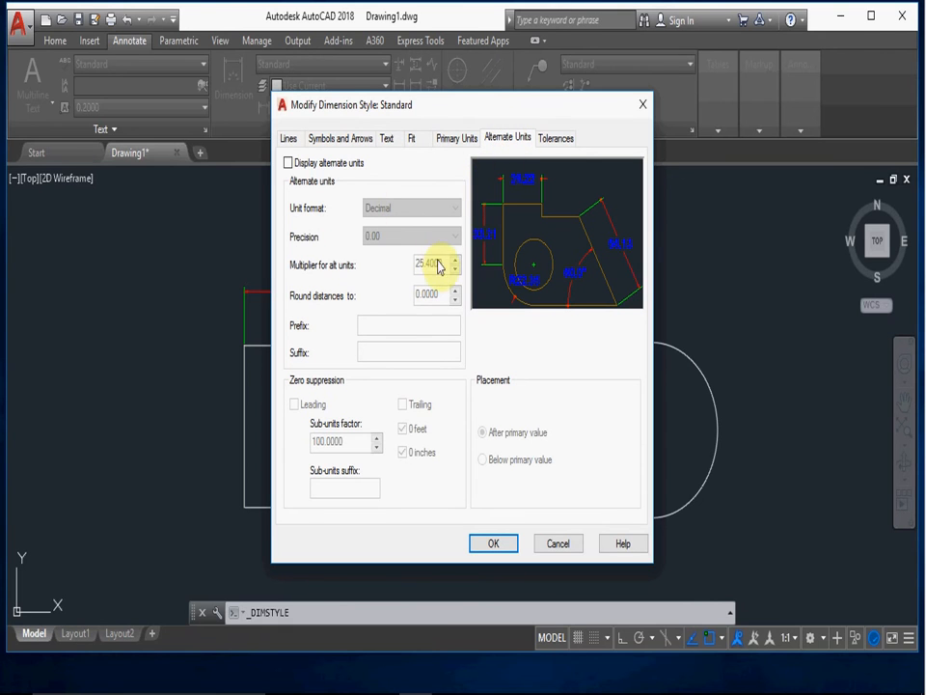
{"action": "left_click", "coordinate": [287, 163]}
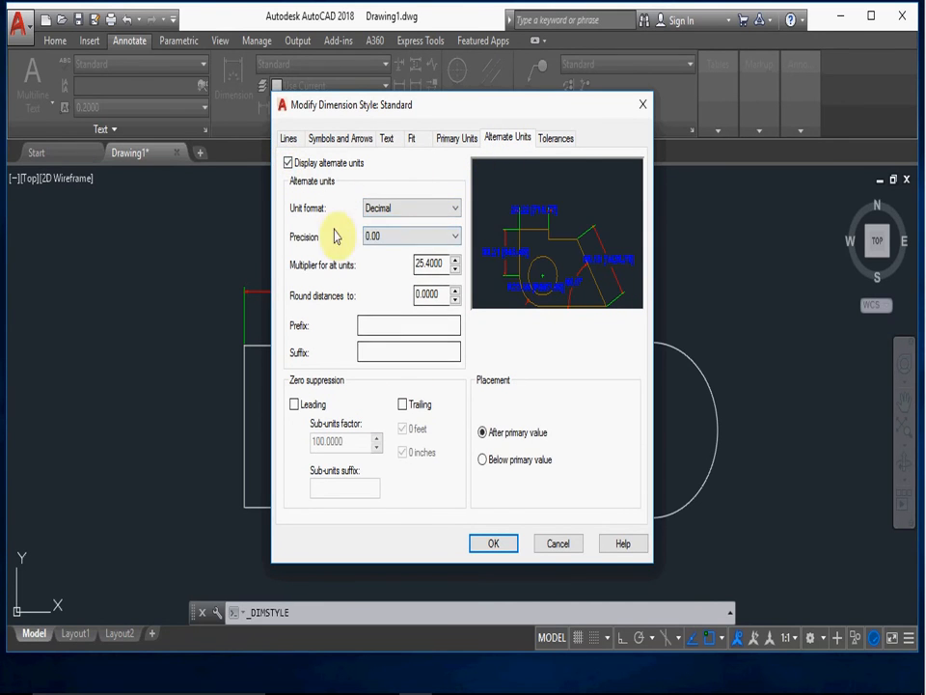
{"action": "left_click", "coordinate": [451, 199]}
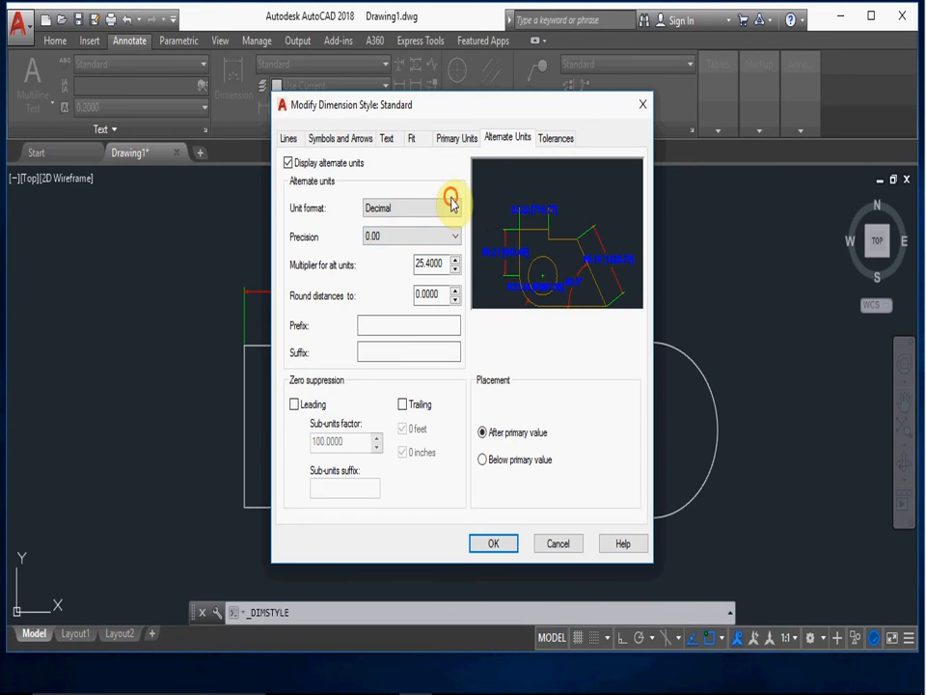
{"action": "left_click", "coordinate": [451, 212]}
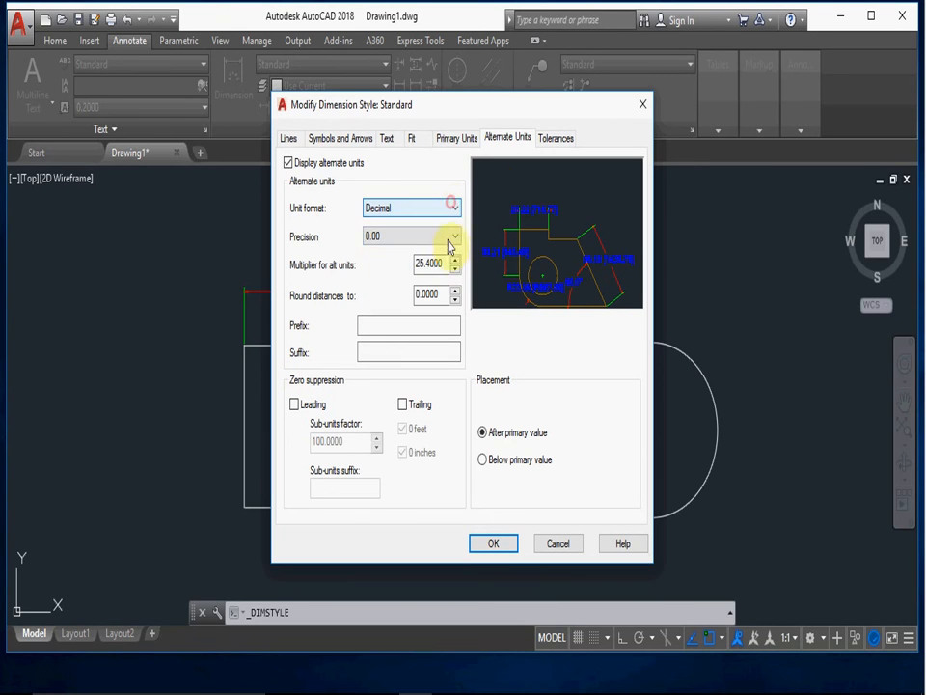
{"action": "left_click", "coordinate": [289, 162]}
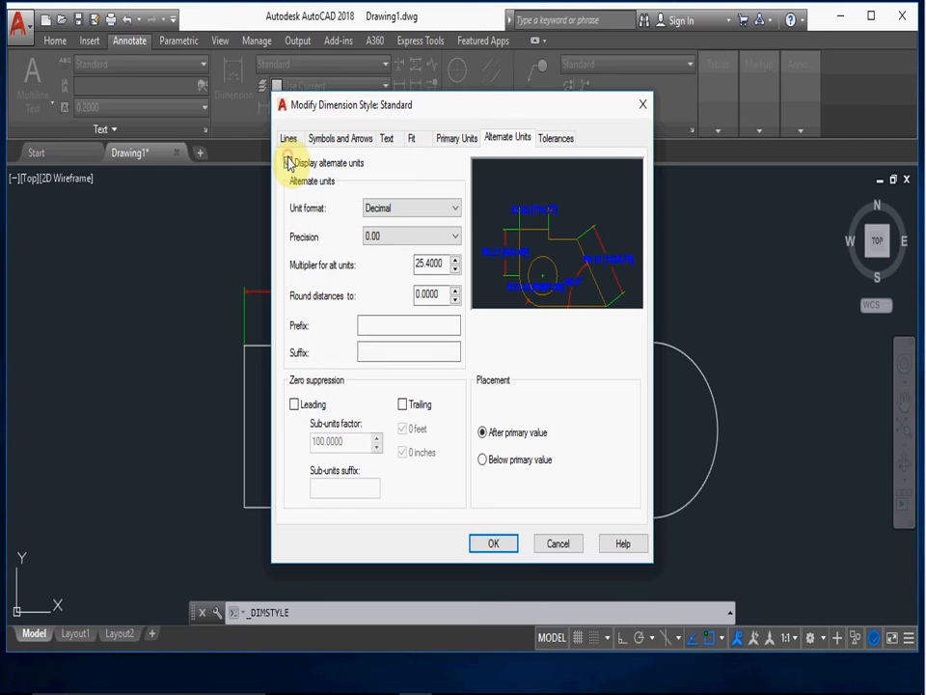
- Set the tolerance method to Symmetrical with a precision of 0
{"action": "left_click", "coordinate": [555, 140]}
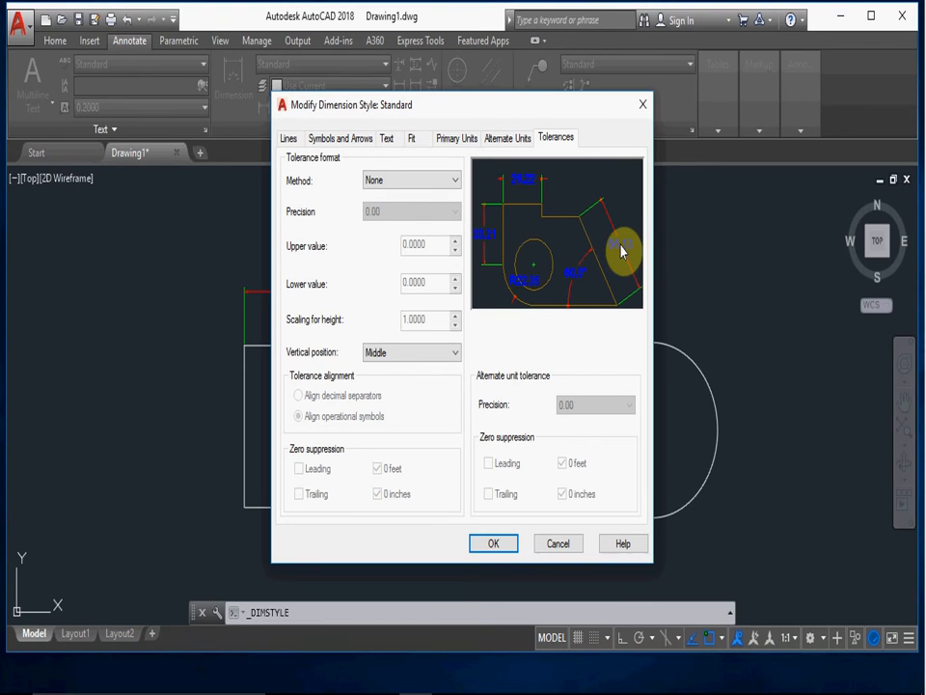
{"action": "left_click", "coordinate": [448, 181]}
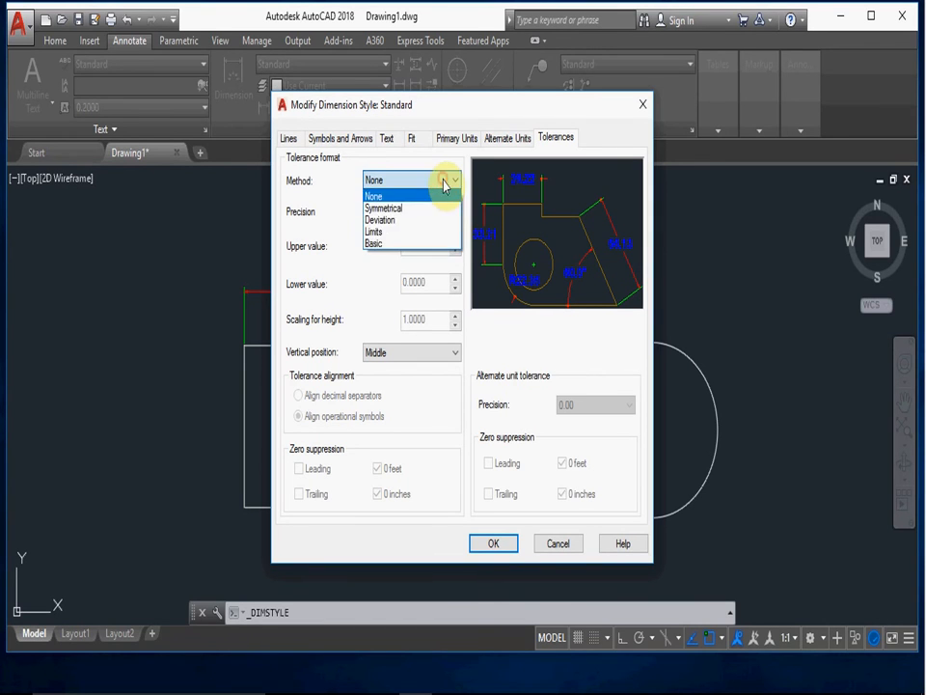
{"action": "left_click", "coordinate": [383, 208]}
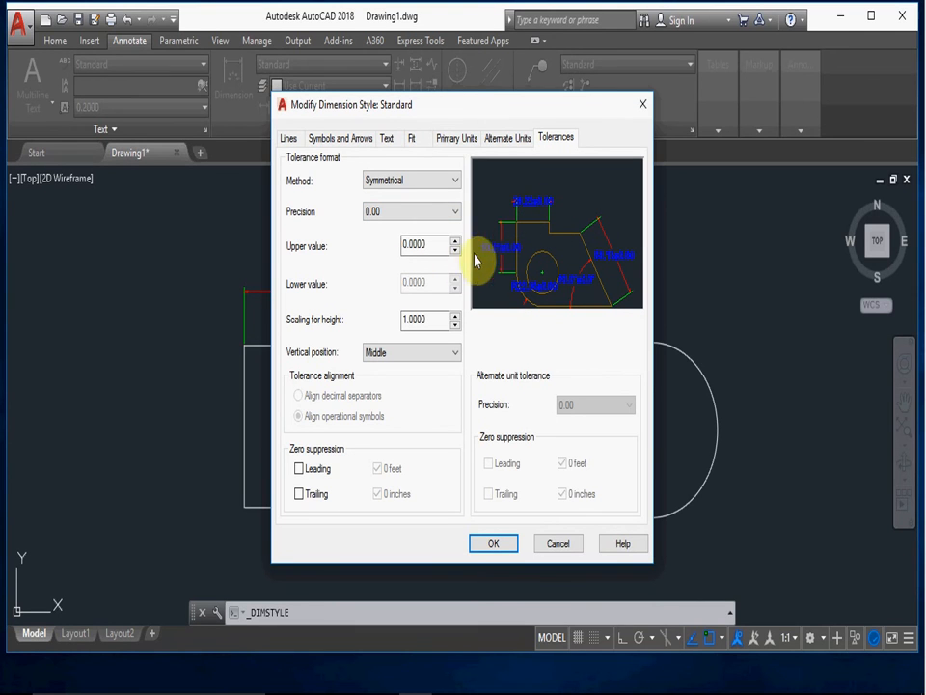
{"action": "left_click", "coordinate": [437, 214]}
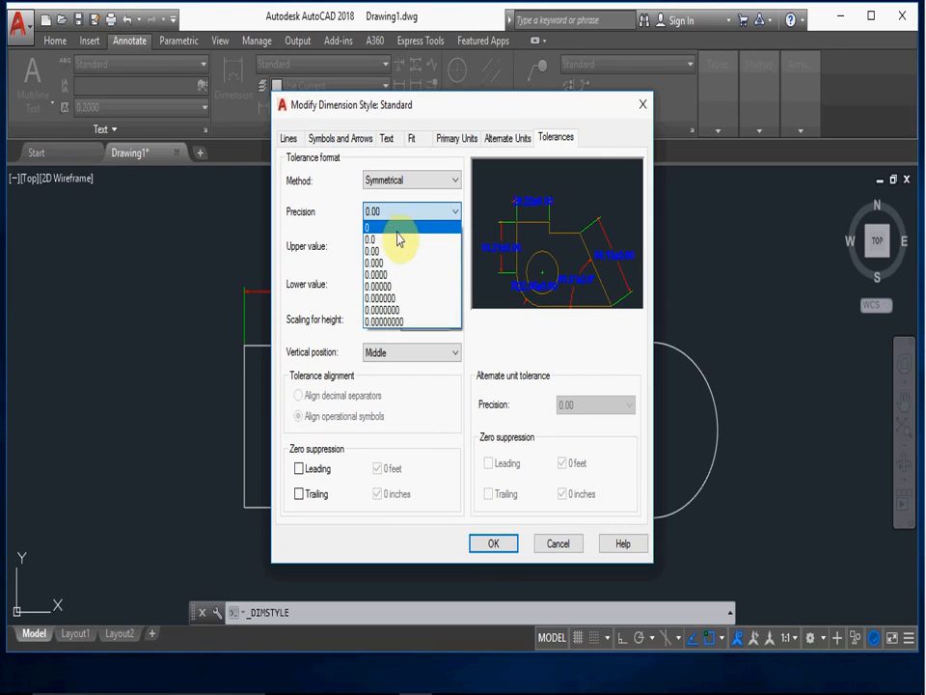
{"action": "left_click", "coordinate": [390, 239]}
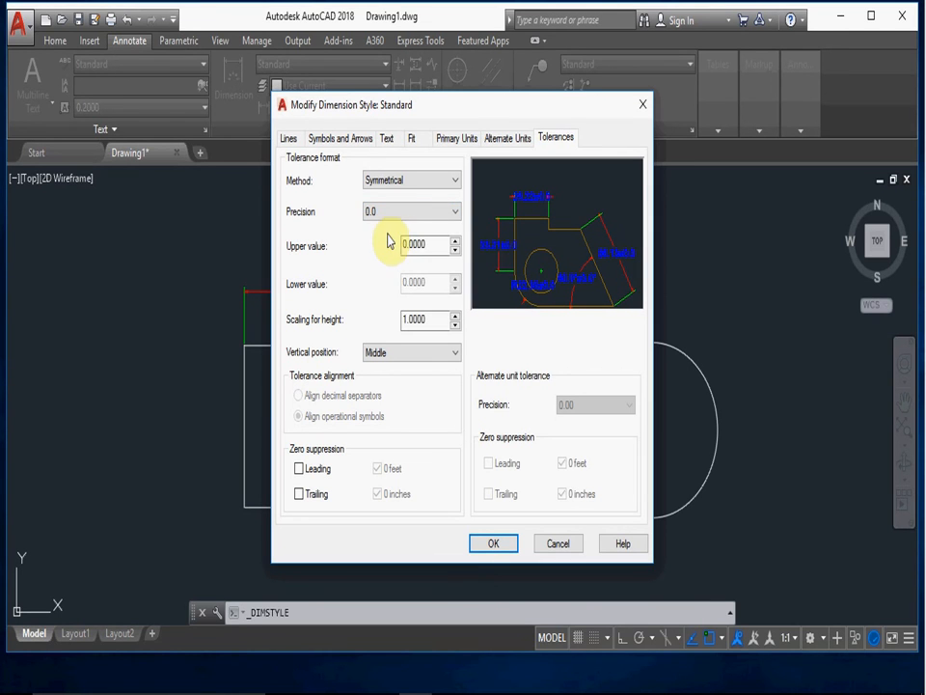
{"action": "left_click", "coordinate": [400, 213]}
{"action": "left_click", "coordinate": [386, 224]}
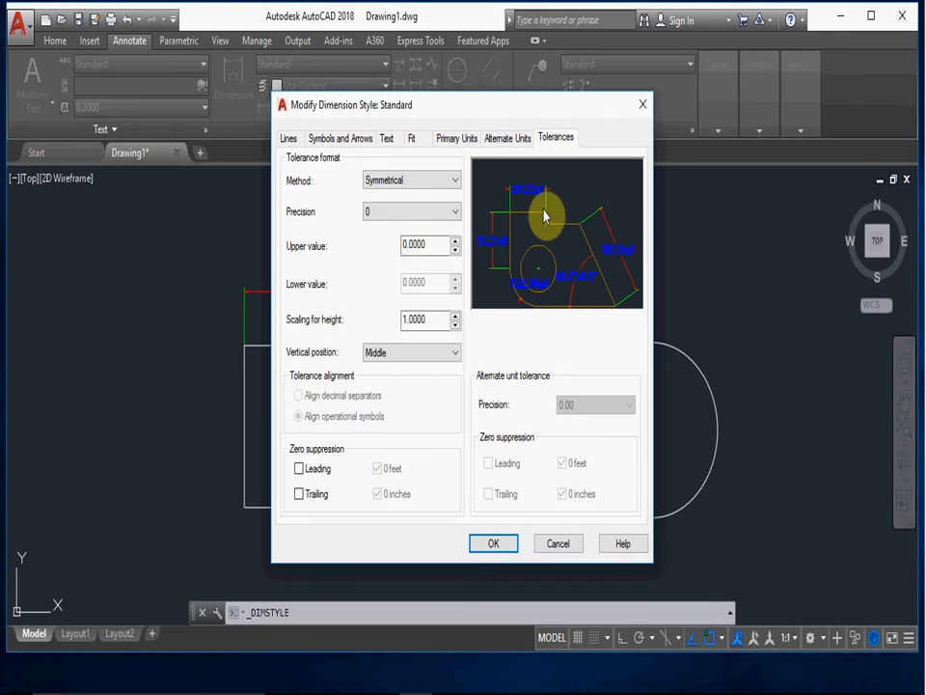
- Set the tolerance's scaling for height to 0.9960 and its upper value to 0.0075
{"action": "left_click", "coordinate": [456, 322]}
{"action": "left_click", "coordinate": [456, 319]}
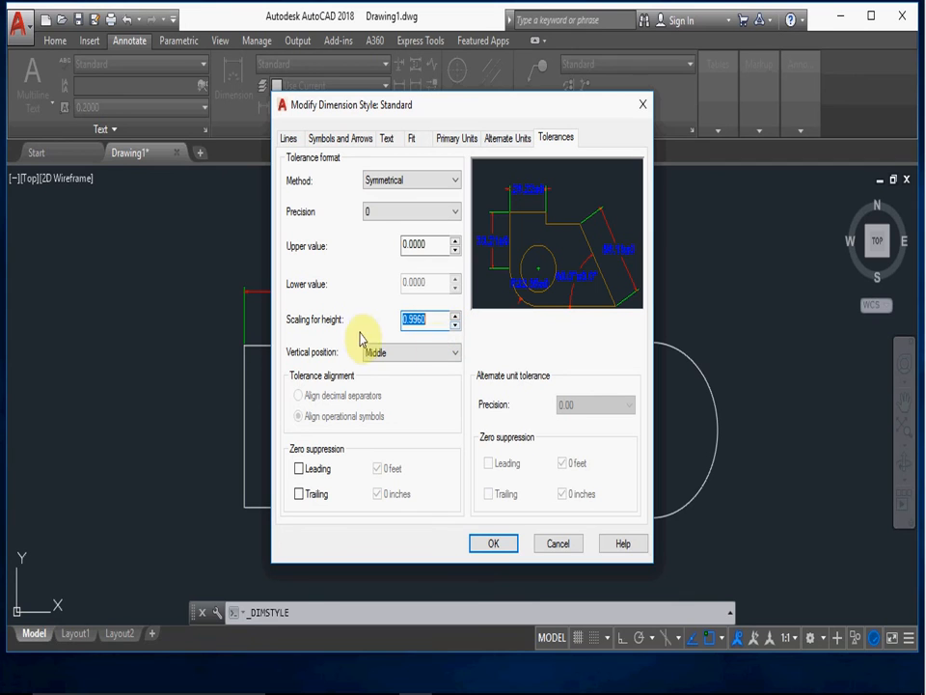
{"action": "left_click", "coordinate": [455, 240]}
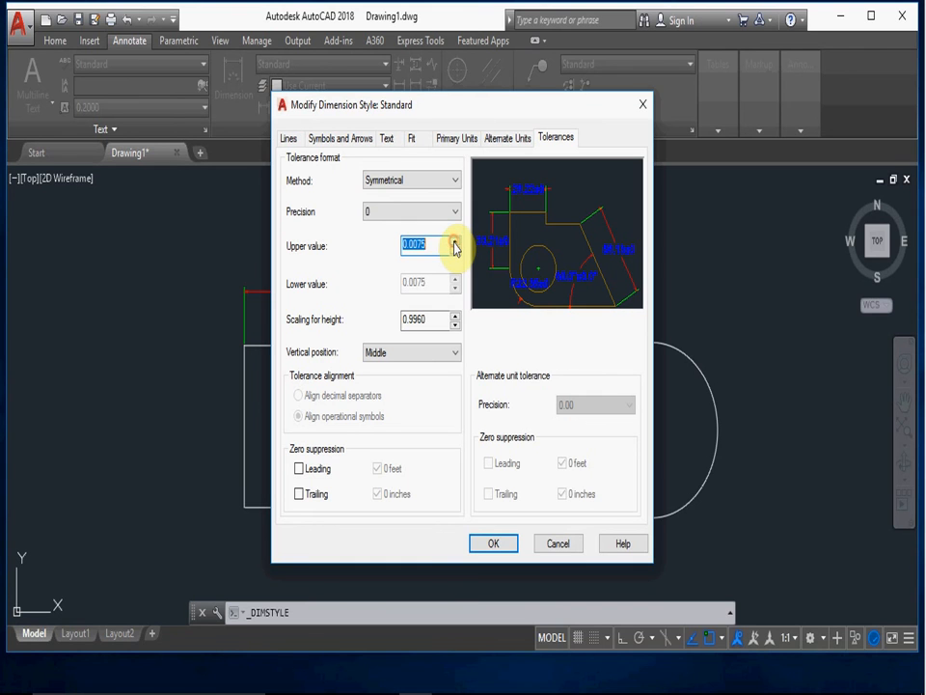
- Set the symmetrical tolerance's upper value to 0.5, apply the Standard style changes, and close the Dimension Style Manager
{"action": "left_click", "coordinate": [455, 241]}
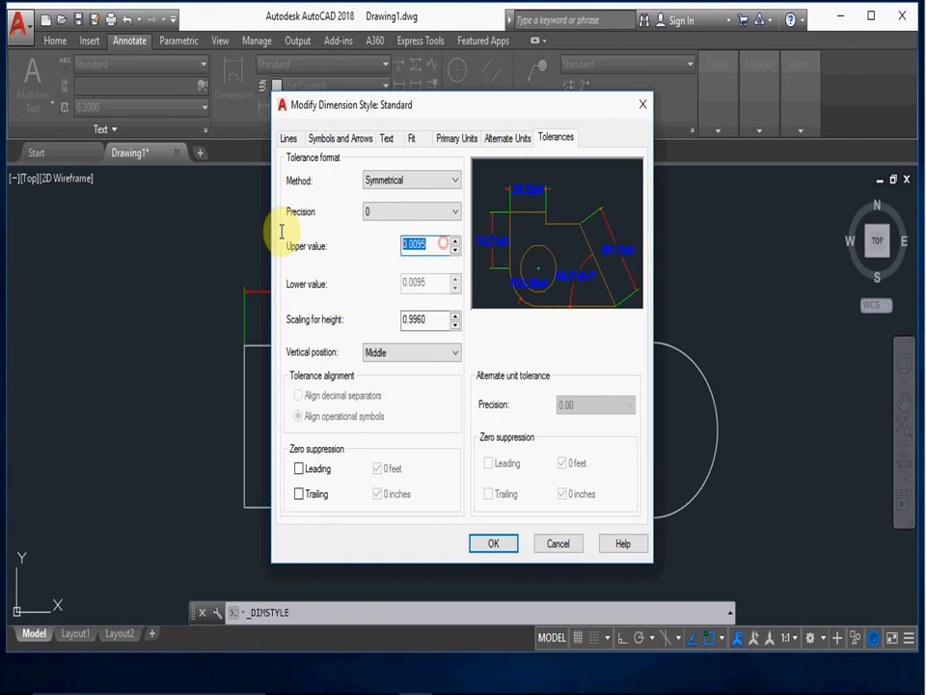
{"action": "type", "text": "0"}
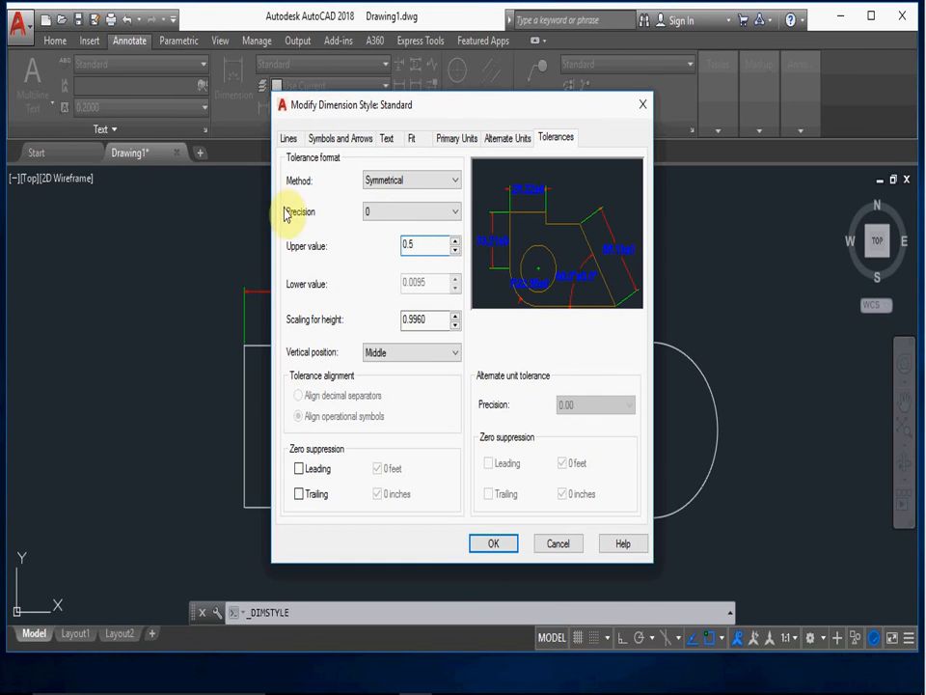
{"action": "left_click", "coordinate": [383, 263]}
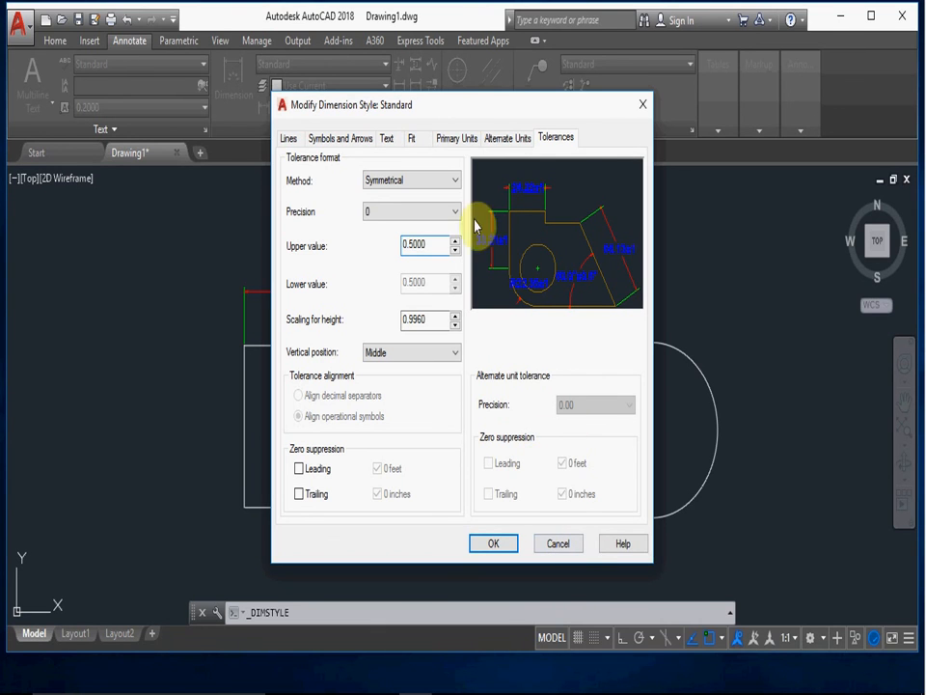
{"action": "left_click", "coordinate": [502, 542]}
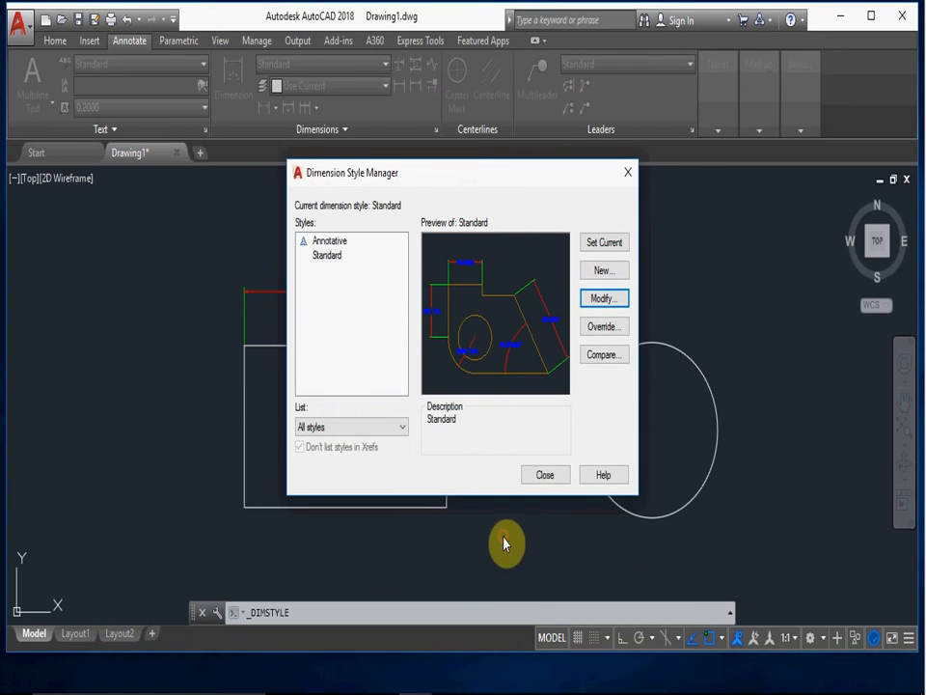
{"action": "left_click", "coordinate": [546, 476]}
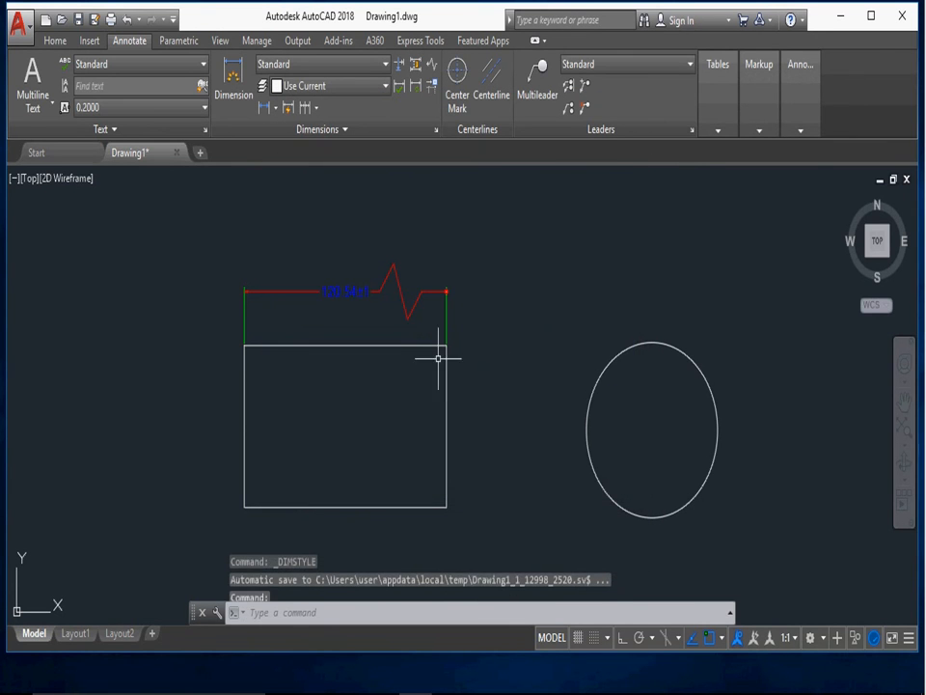
- Add a center mark to the circle beside the rectangle
{"action": "scroll", "coordinate": [355, 311], "scroll_direction": "up", "scroll_amount": 4}
{"action": "scroll", "coordinate": [412, 284], "scroll_direction": "down", "scroll_amount": 4}
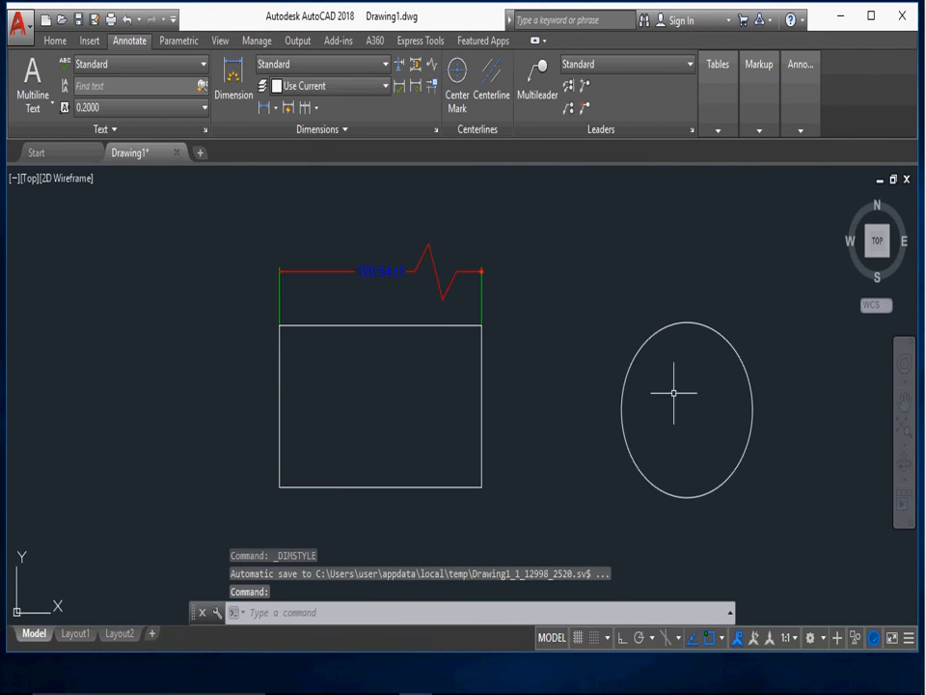
{"action": "left_click", "coordinate": [458, 79]}
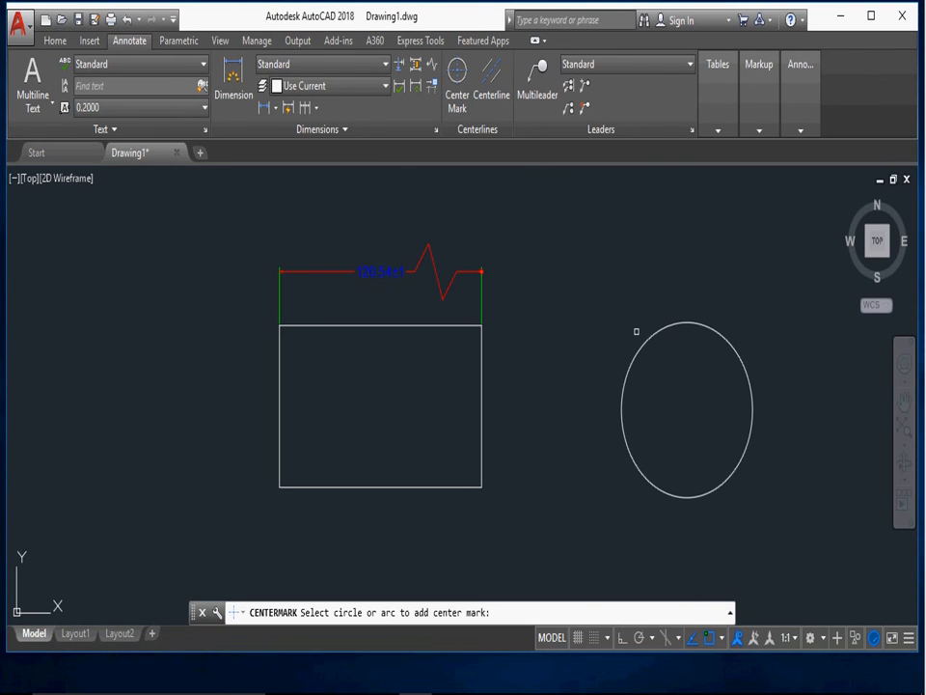
{"action": "left_click", "coordinate": [646, 337]}
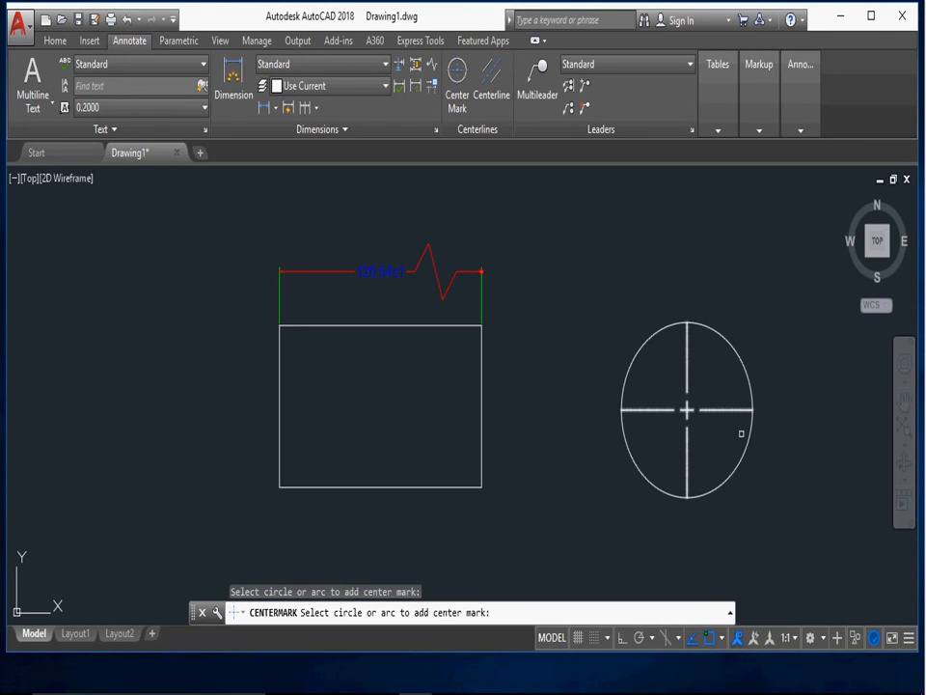
- Modify the Standard dimension style to use a tolerance precision of 0.00 and a center mark size of 0.1
{"action": "left_click", "coordinate": [359, 65]}
{"action": "left_click", "coordinate": [331, 178]}
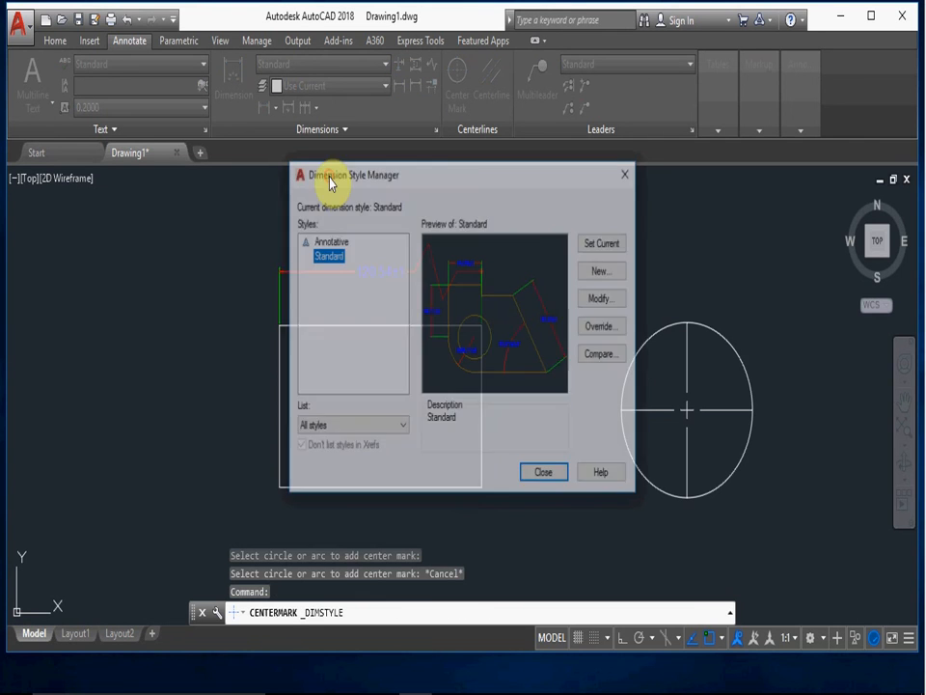
{"action": "left_click", "coordinate": [592, 305]}
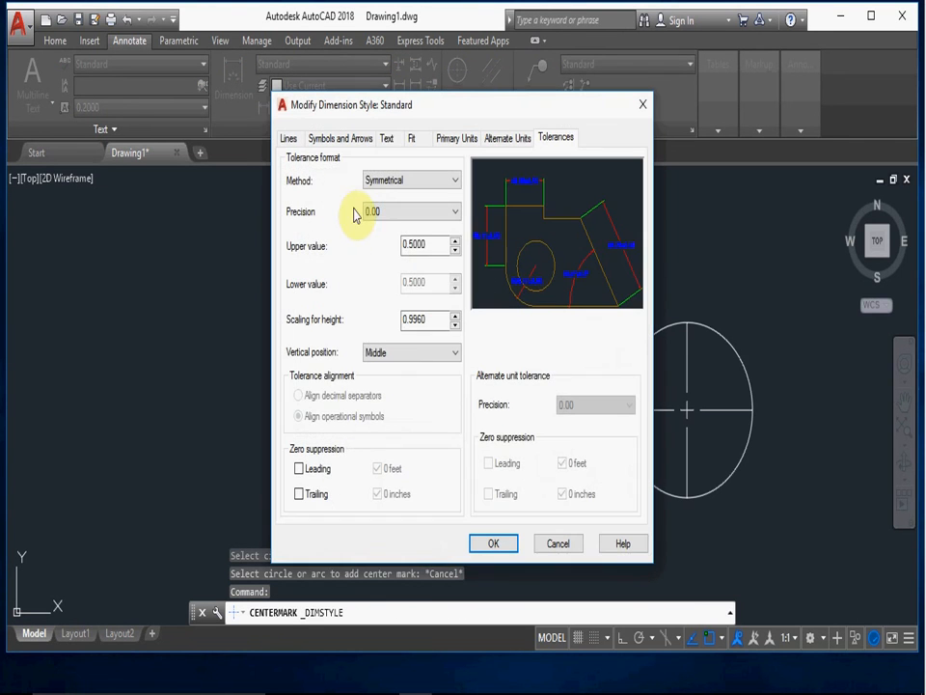
{"action": "left_click", "coordinate": [386, 140]}
{"action": "left_click", "coordinate": [290, 139]}
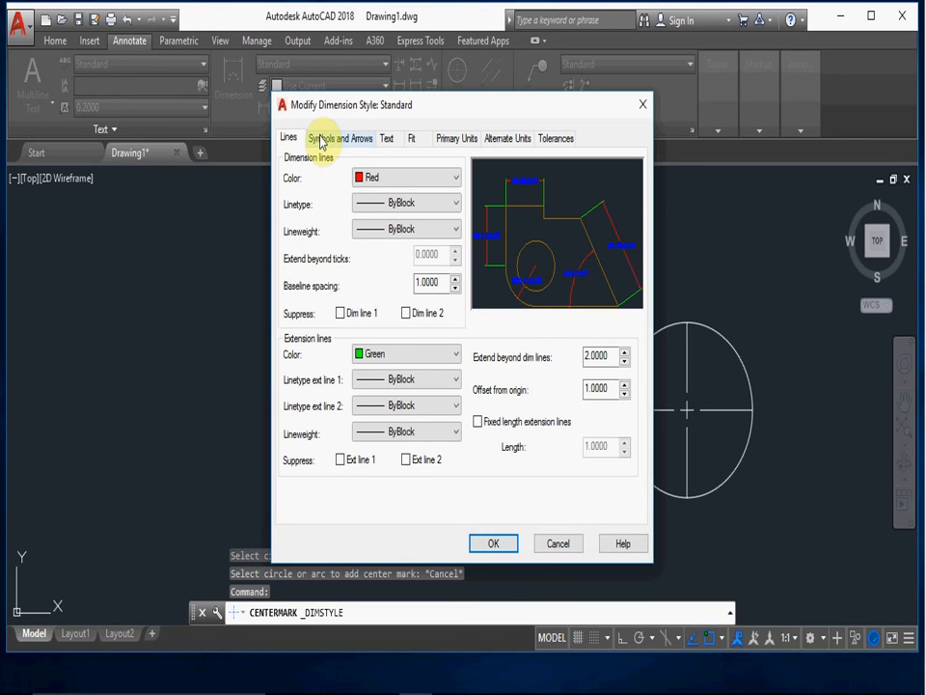
{"action": "left_click", "coordinate": [326, 139]}
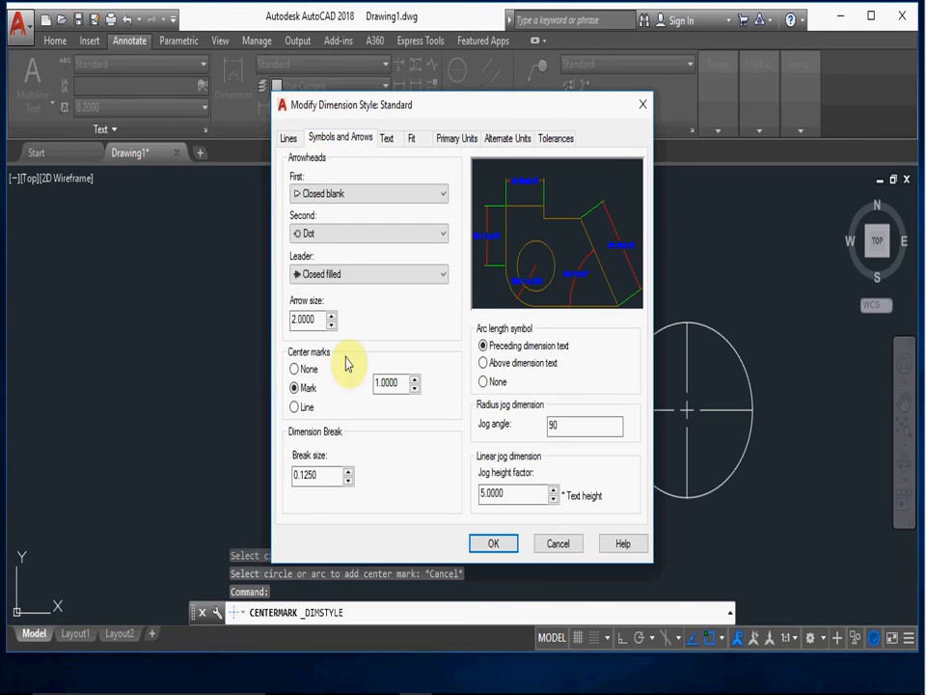
{"action": "double_click", "coordinate": [400, 383]}
{"action": "type", "text": "0."}
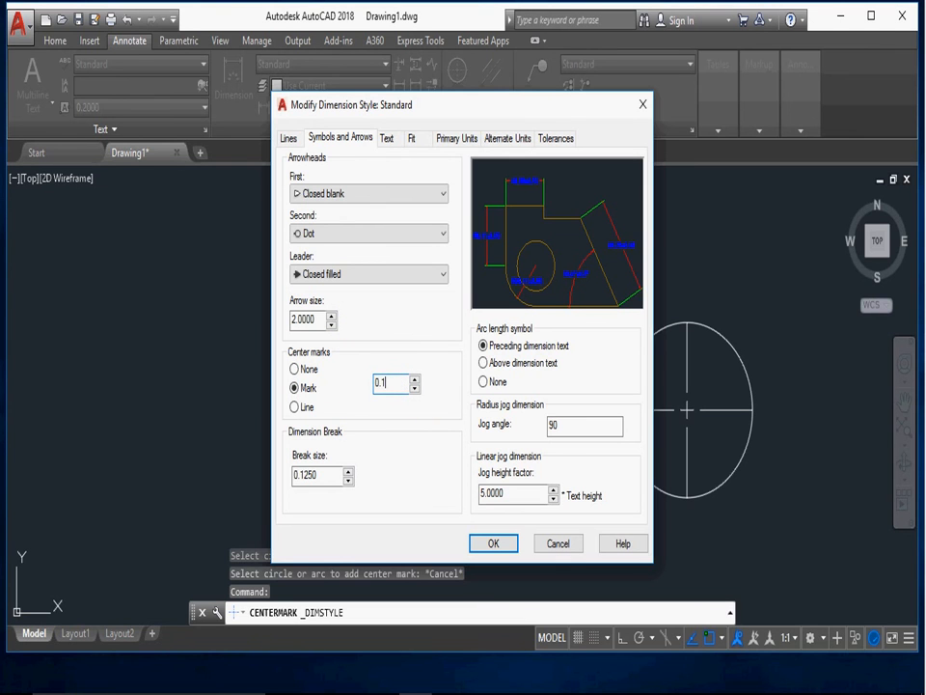
{"action": "left_click", "coordinate": [503, 544]}
{"action": "left_click", "coordinate": [541, 473]}
- Erase all objects in the drawing, including the rectangle, its dimension, the circle and its center mark
{"action": "scroll", "coordinate": [664, 438], "scroll_direction": "up", "scroll_amount": 5}
{"action": "scroll", "coordinate": [676, 403], "scroll_direction": "down", "scroll_amount": 3}
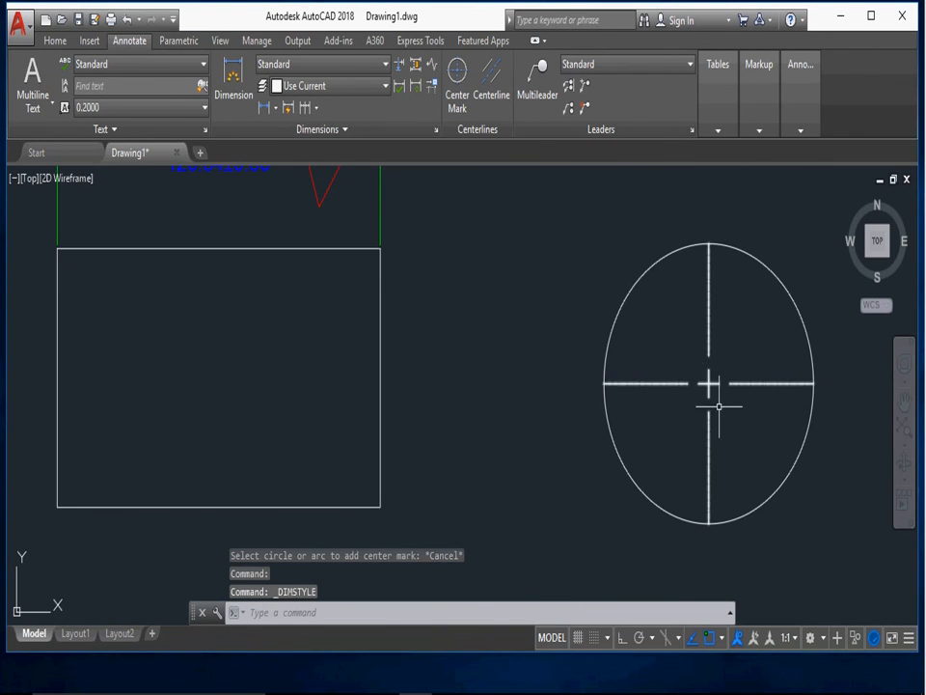
{"action": "scroll", "coordinate": [704, 383], "scroll_direction": "down", "scroll_amount": 2}
{"action": "middle_click_drag", "start_coordinate": [704, 384], "coordinate": [561, 420]}
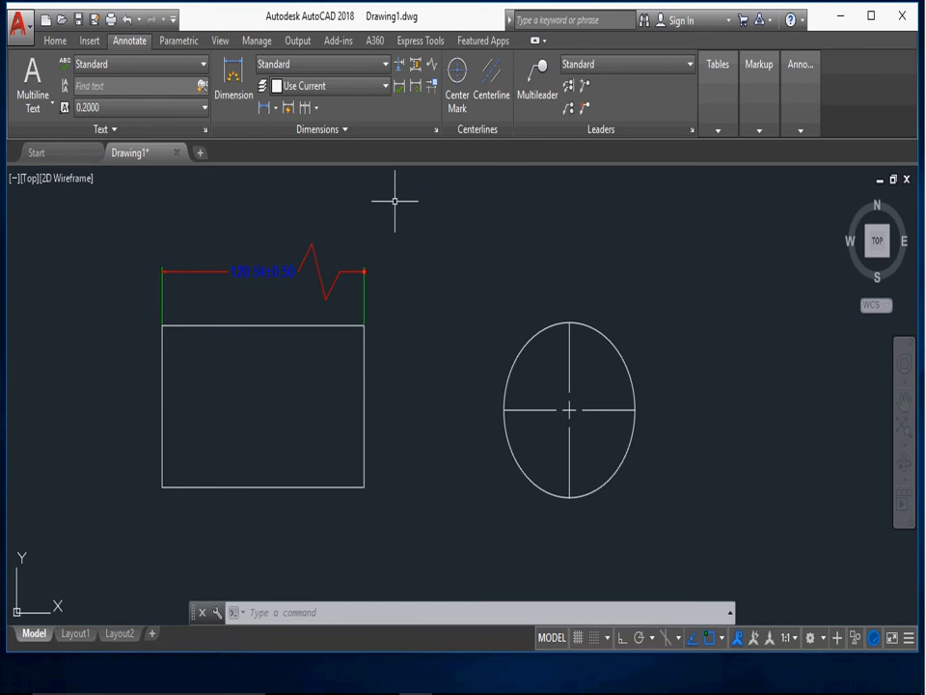
{"action": "type", "text": "e"}
{"action": "key", "text": "Return"}
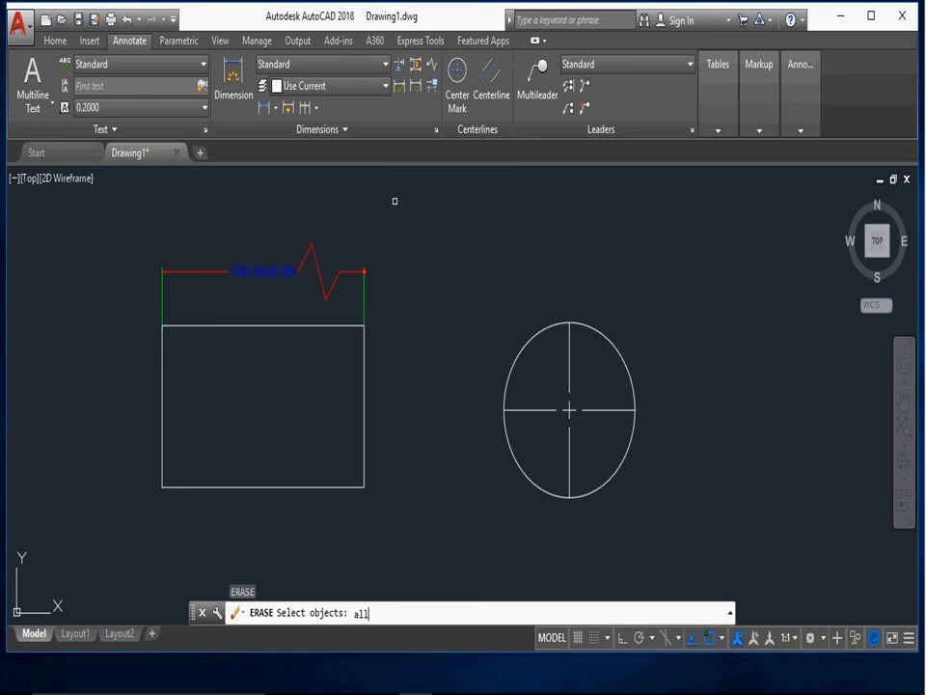
{"action": "type", "text": "all"}
{"action": "key", "text": "Return"}
{"action": "key", "text": "Return"}
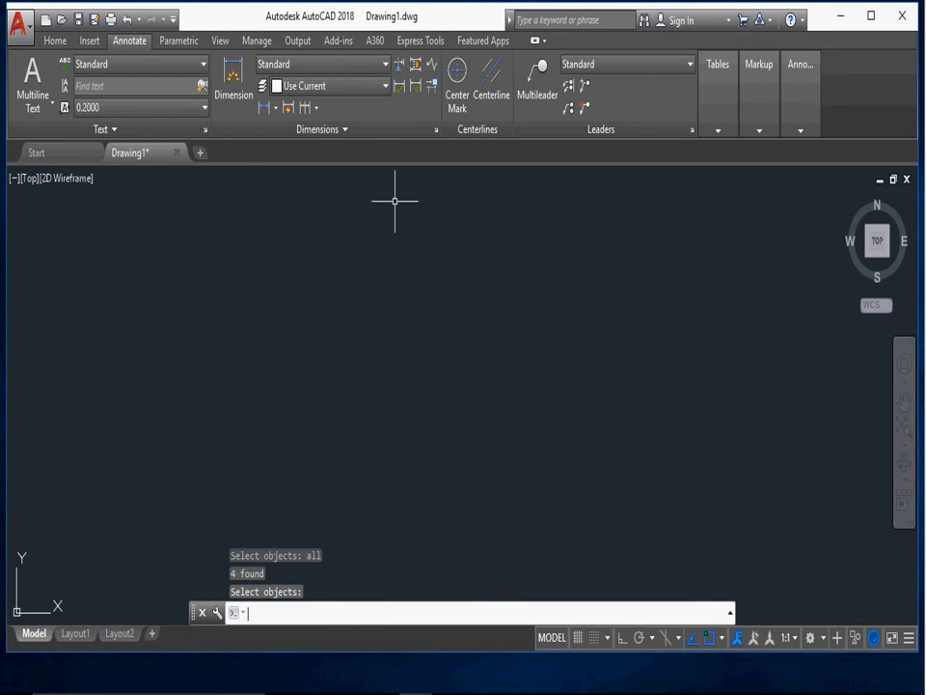